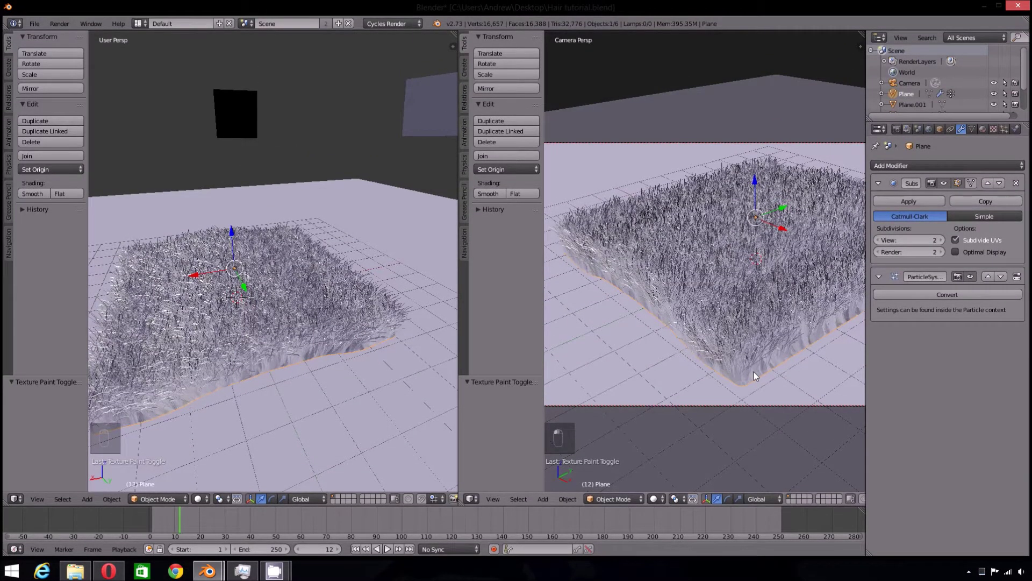
Switch to an empty layer and add a plane mesh at the scene's centre
click(338, 498)
middle_drag(281, 384, 249, 410)
middle_drag(350, 403, 319, 365)
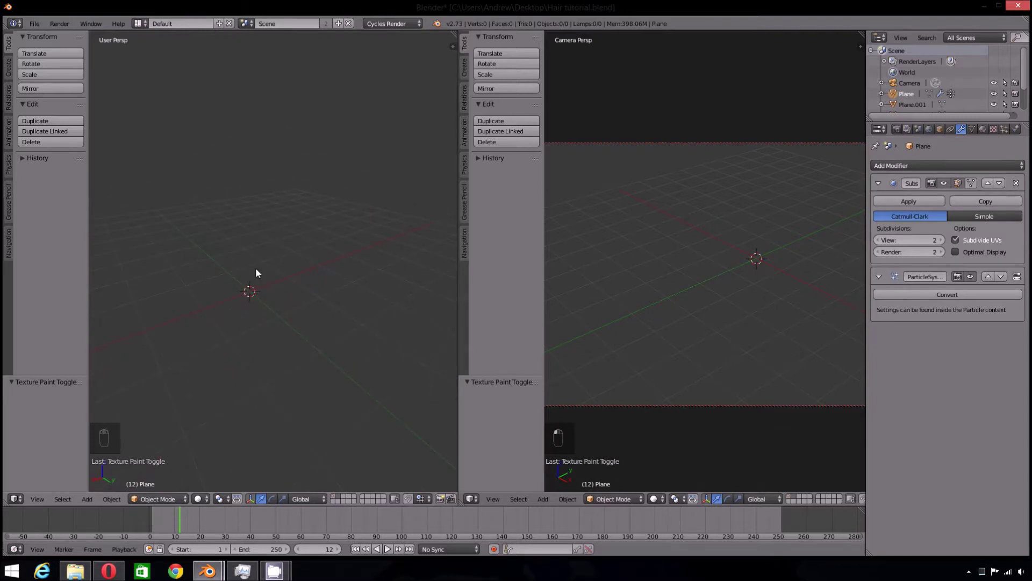
key(shift+a)
mouse_move(250, 297)
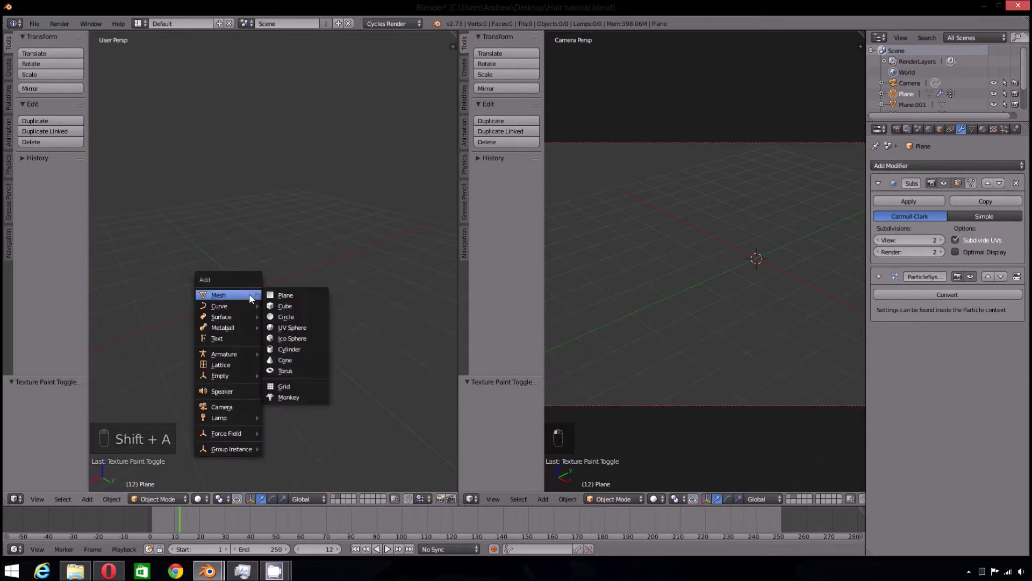
click(290, 294)
Scale the new plane up uniformly by about 2.36
shift+middle_drag(676, 308, 575, 469)
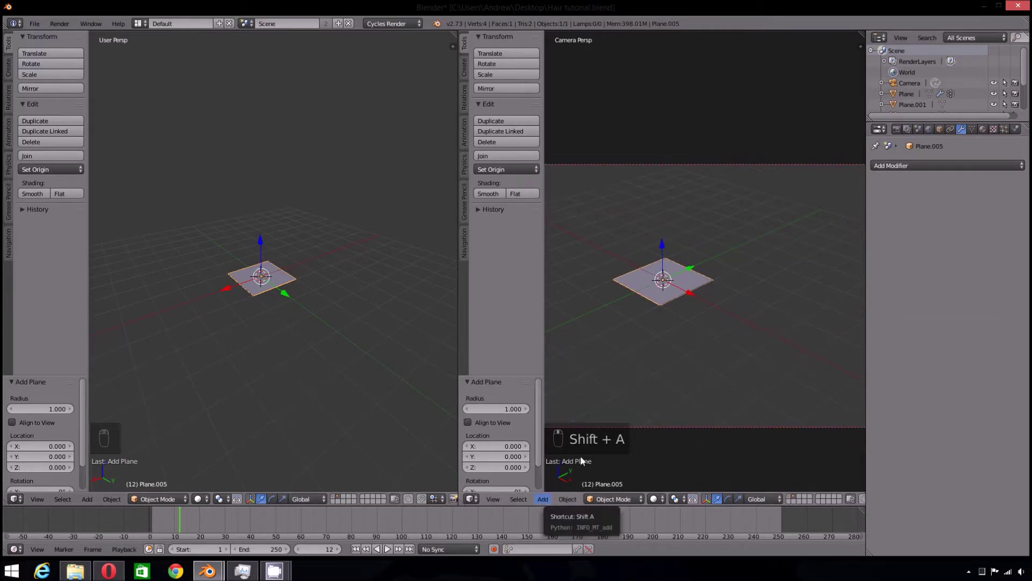
shift+middle_drag(662, 364, 702, 344)
scroll(702, 344, up, 2)
scroll(745, 311, up, 1)
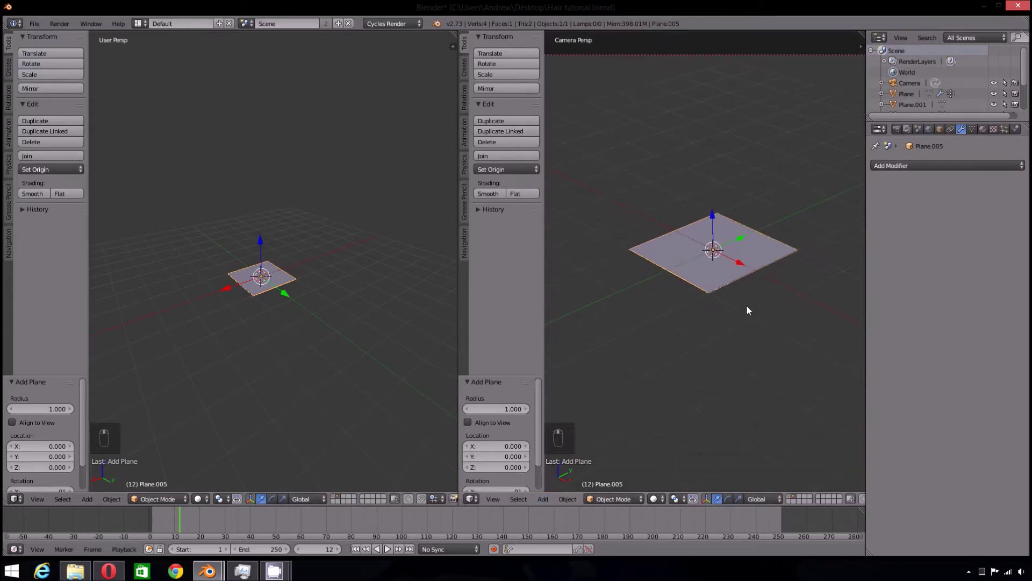
key(s)
click(820, 361)
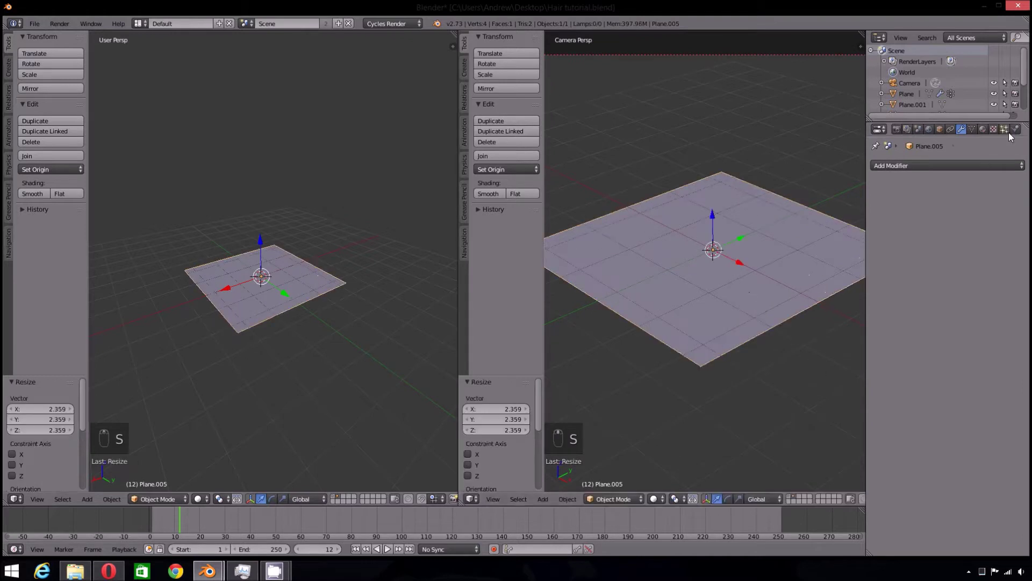
Add a particle system to the plane and set its type to Hair
click(1005, 130)
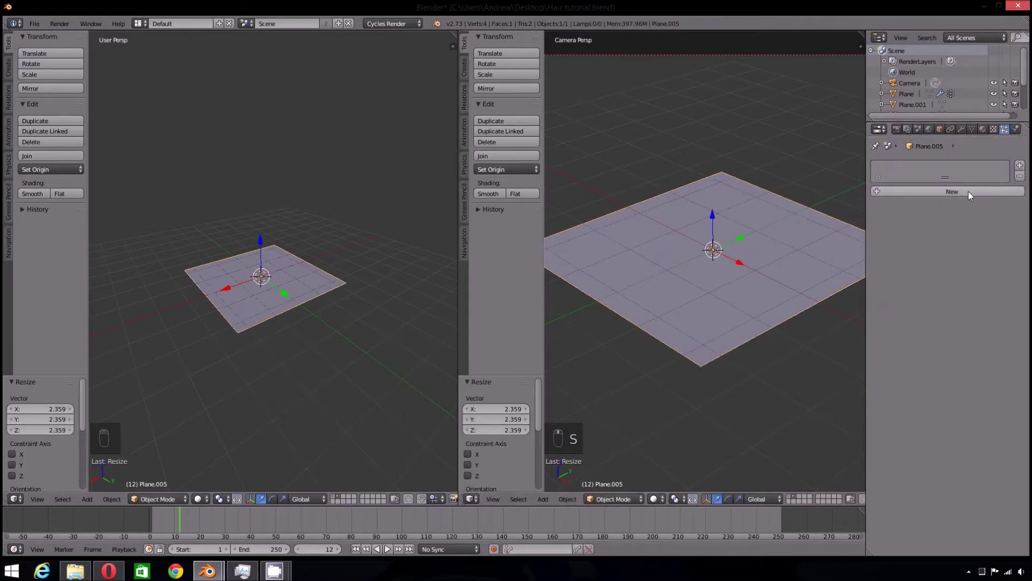
click(969, 192)
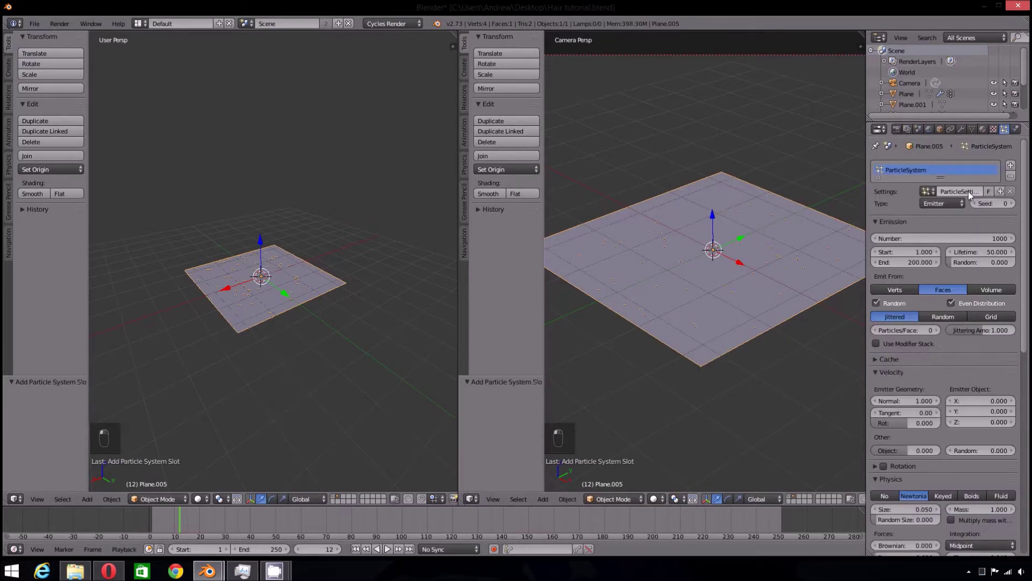
click(954, 202)
click(939, 183)
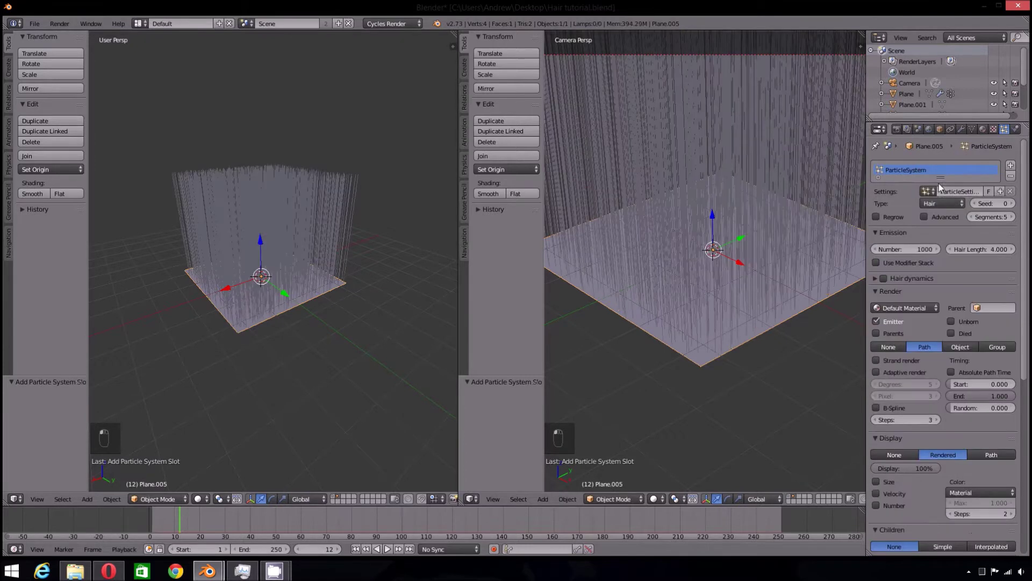
Set the hair particle number to 15000 and the hair length to 1
click(934, 250)
text(15000)
drag(987, 249, 980, 266)
Give the hair Interpolated children with a render amount of 10
scroll(963, 323, down, 3)
scroll(954, 347, down, 6)
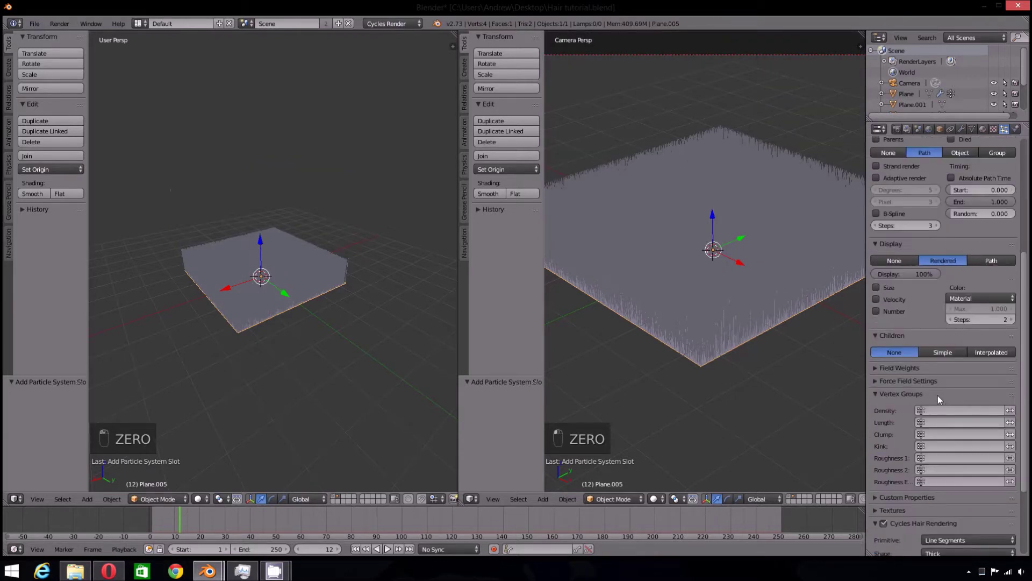
click(998, 353)
scroll(956, 407, up, 3)
click(916, 441)
text(10)
key(Return)
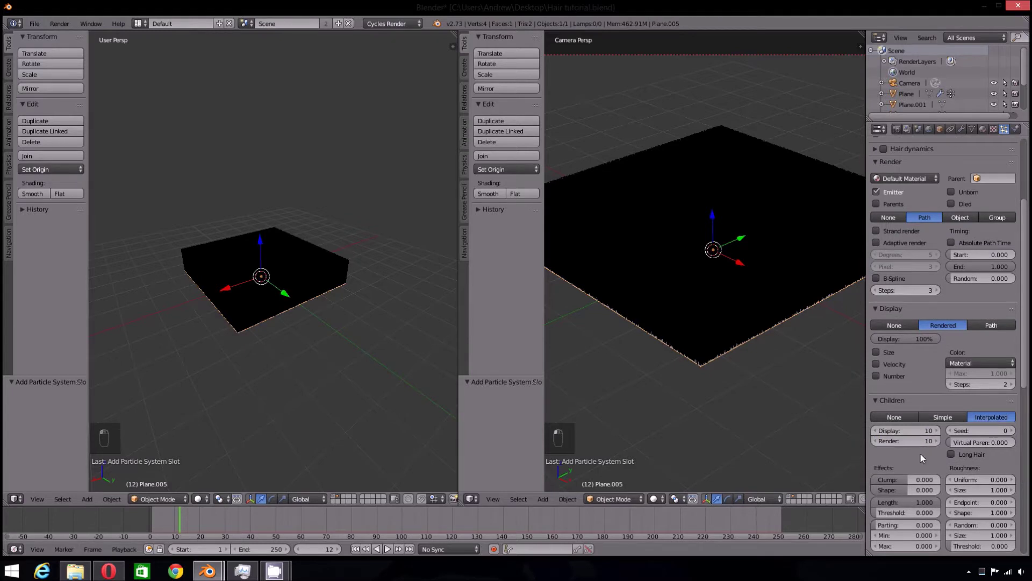
Create two new materials in separate slots on the plane, one for the base and one for the hair
scroll(921, 451, up, 6)
click(920, 310)
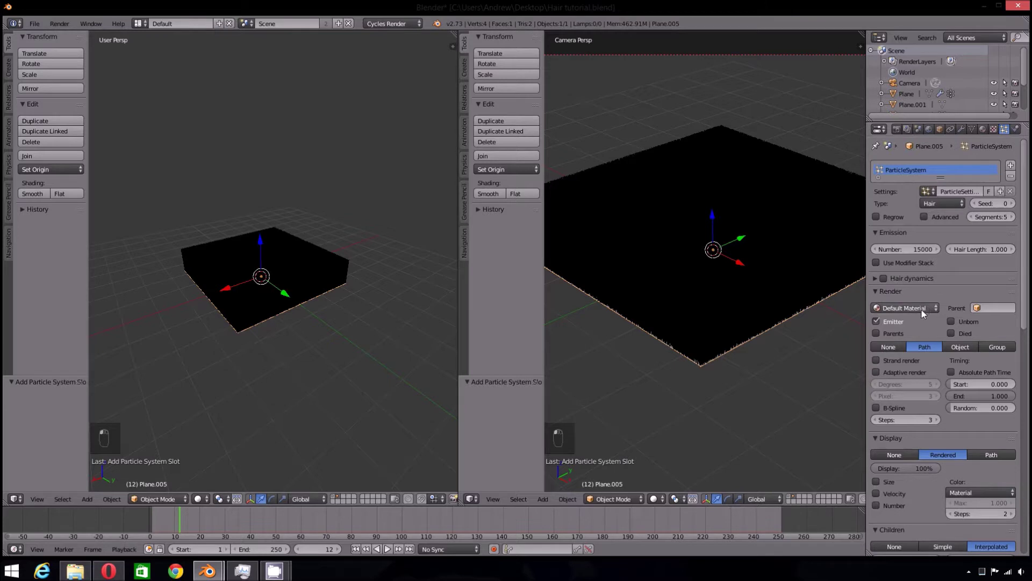
click(922, 310)
click(983, 129)
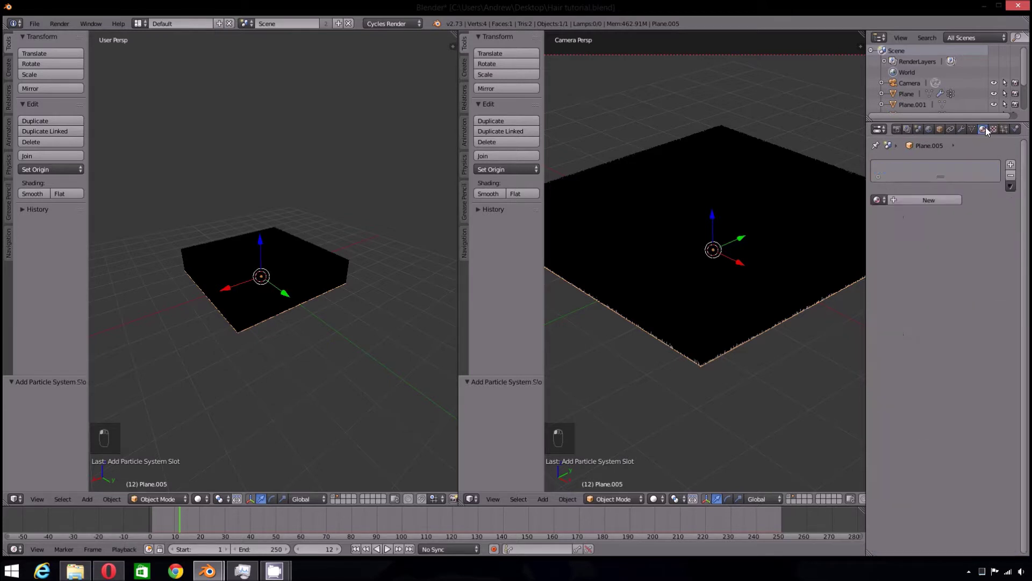
click(928, 204)
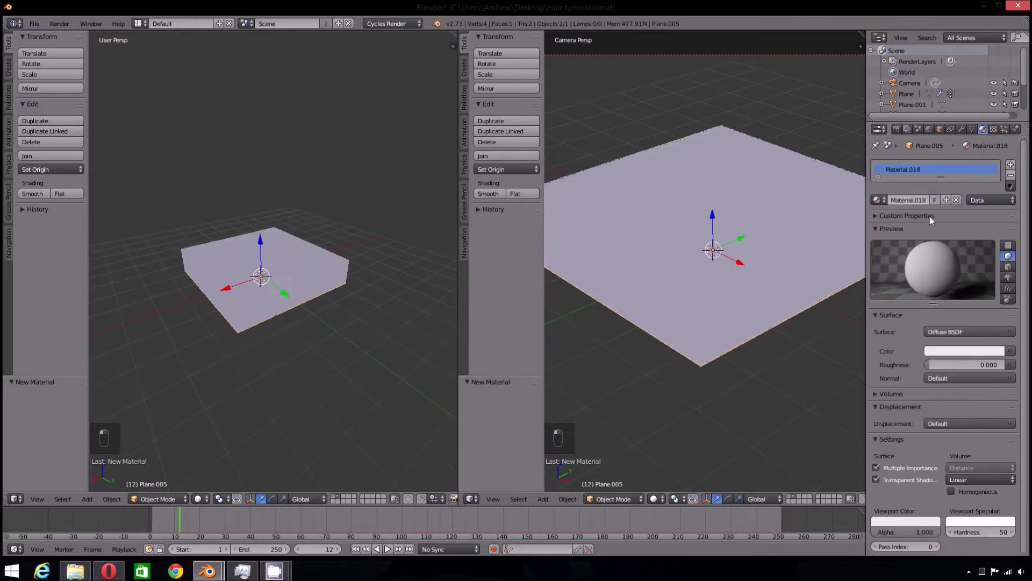
click(1011, 165)
click(896, 201)
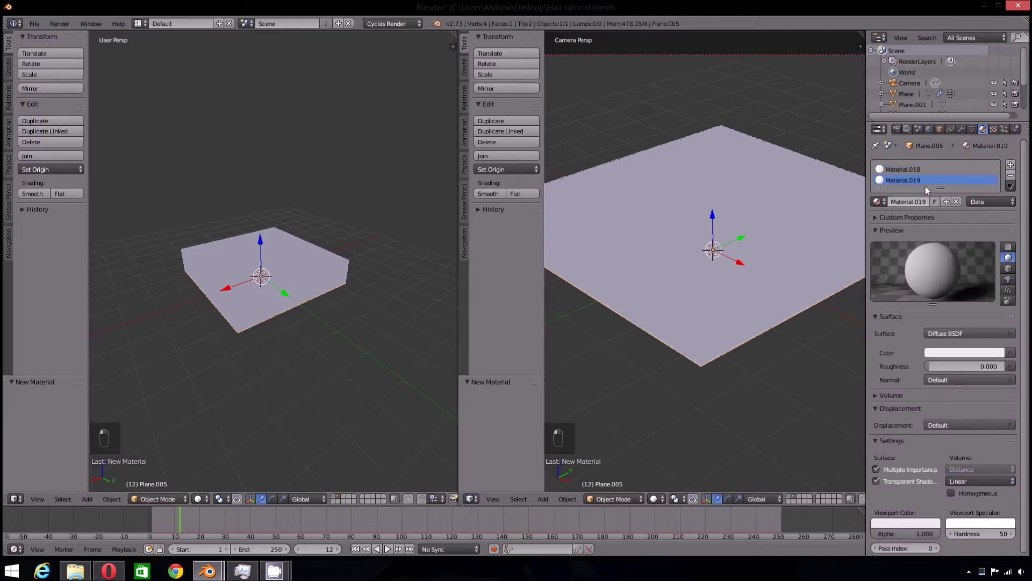
Assign Material.019 as the render material of the hair particles
click(1004, 129)
scroll(927, 431, down, 5)
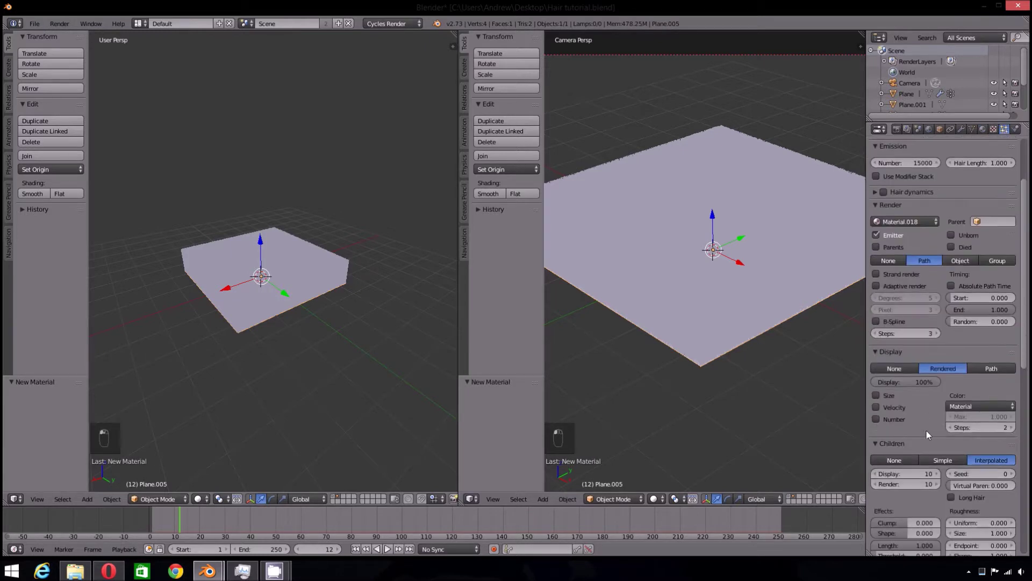
click(918, 220)
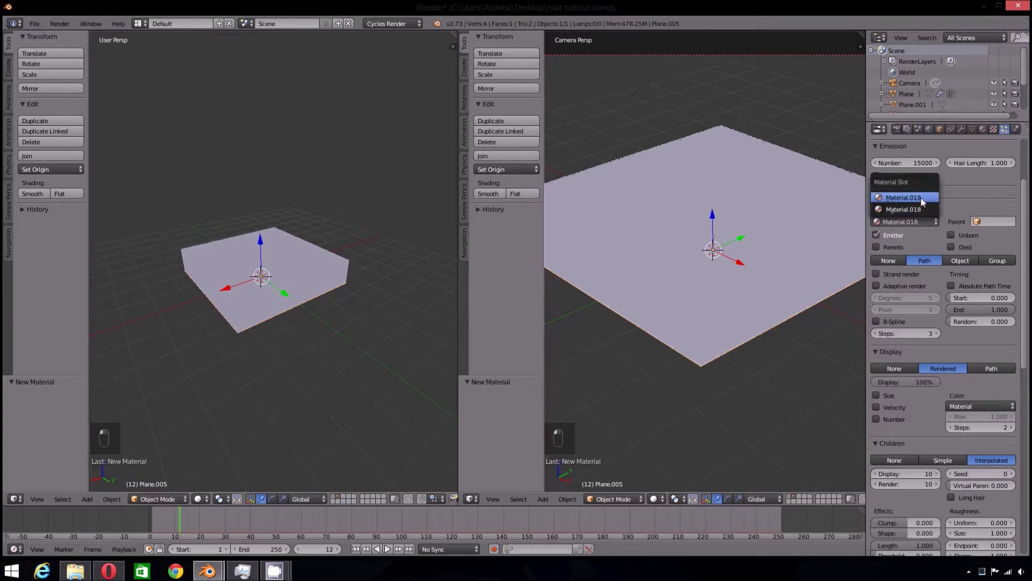
click(921, 198)
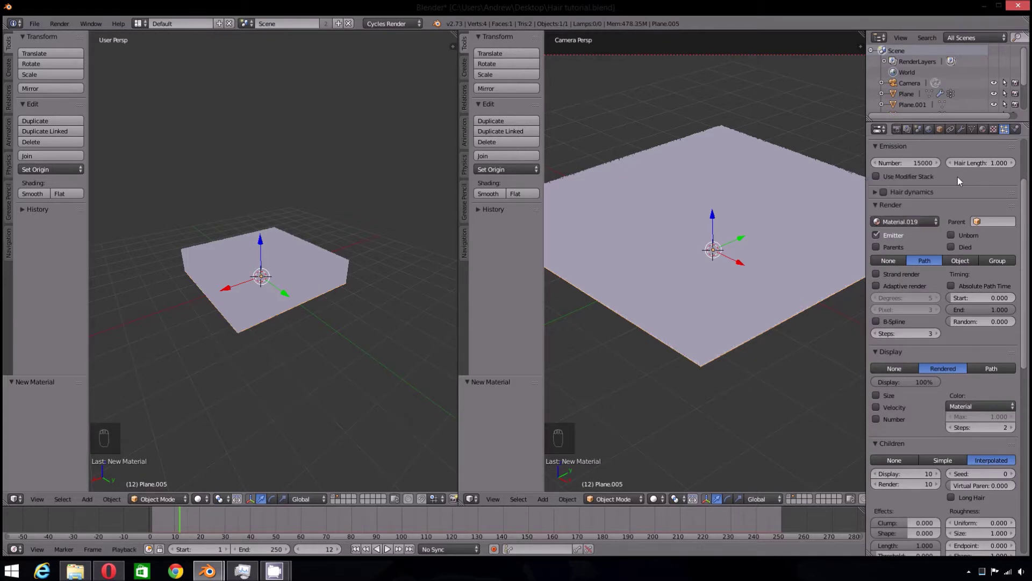
Change Material.019's surface shader to Hair BSDF and give it a bright blue color
click(981, 131)
click(939, 334)
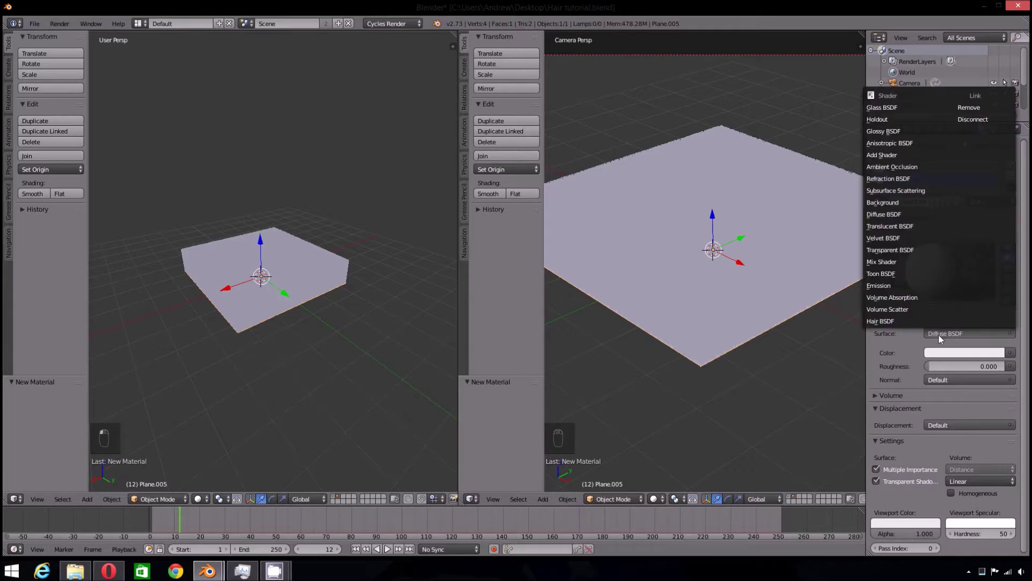
click(892, 321)
click(951, 367)
click(967, 231)
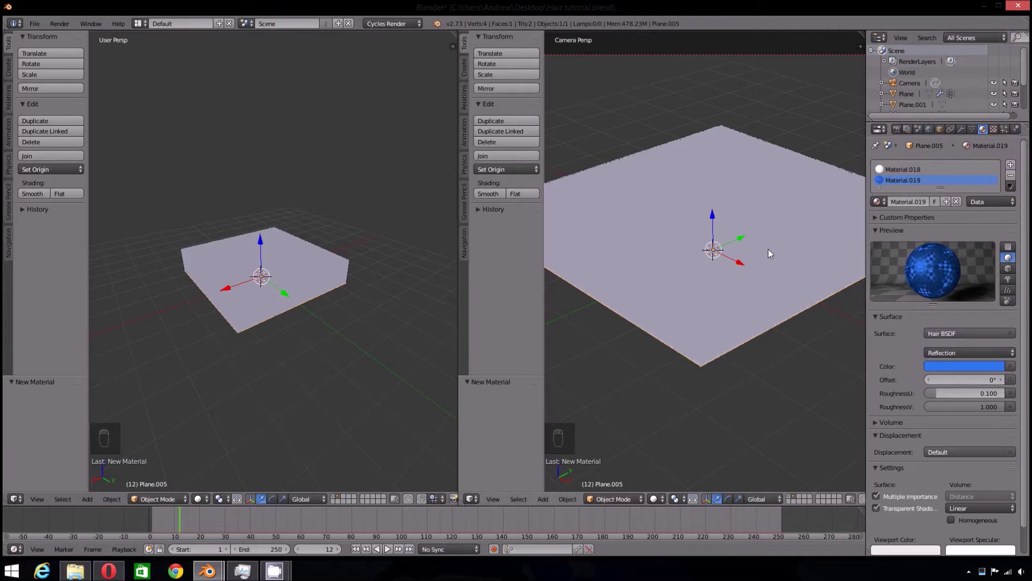
Preview the blue hair in rendered shading and inspect it from around the side
key(shift+z)
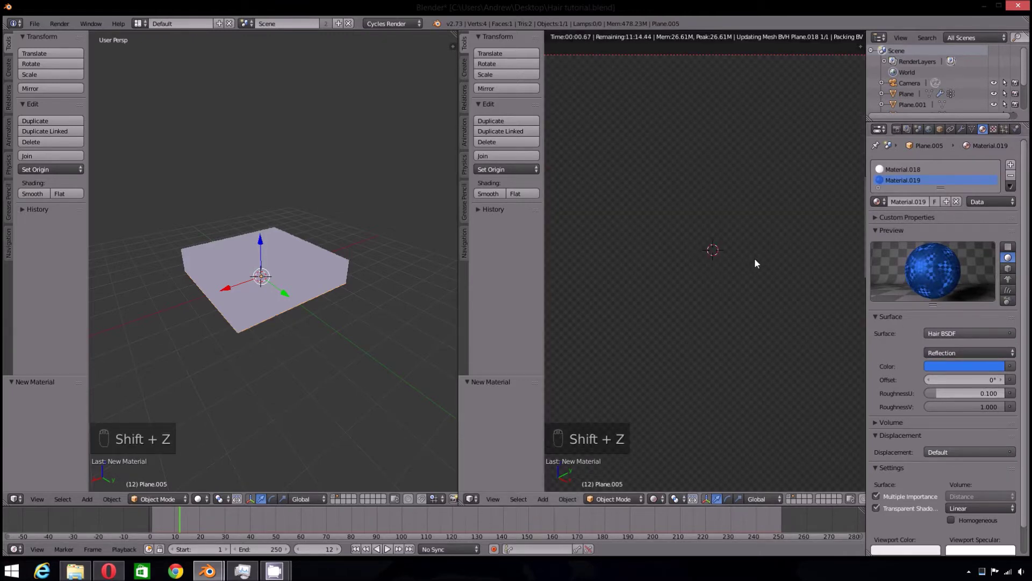
middle_drag(736, 371, 734, 268)
scroll(718, 304, up, 6)
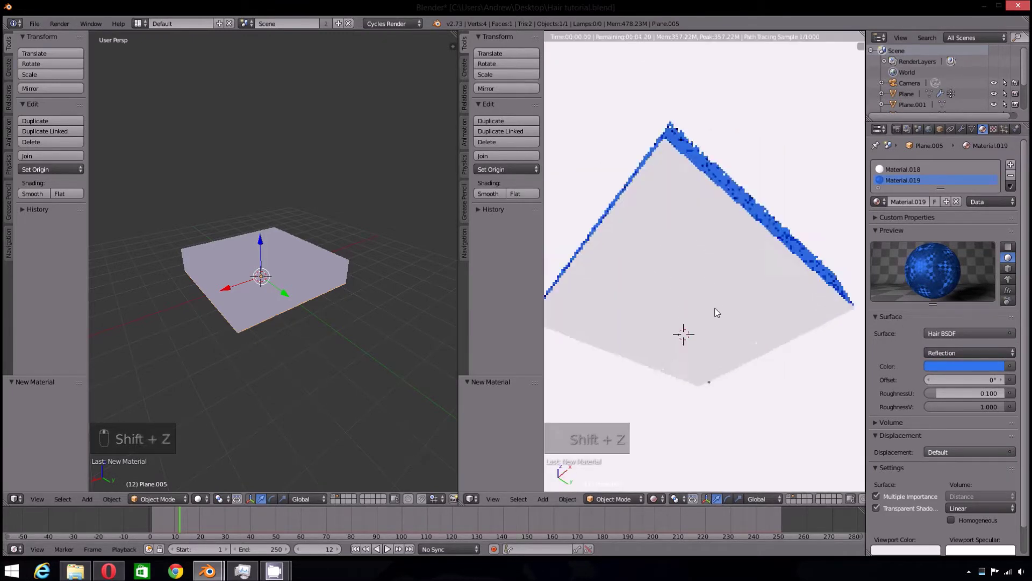
middle_drag(634, 292, 760, 339)
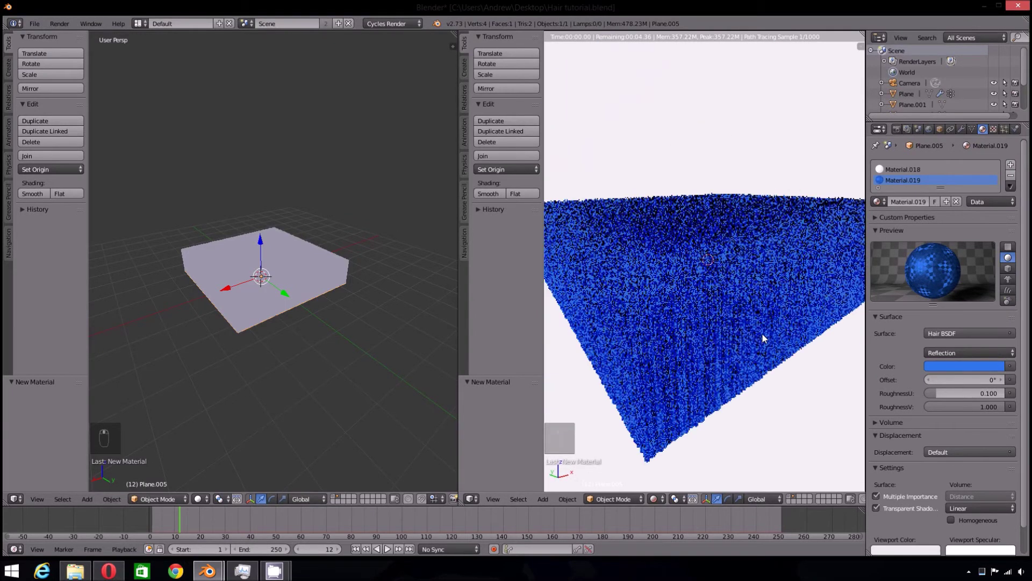
scroll(763, 336, down, 3)
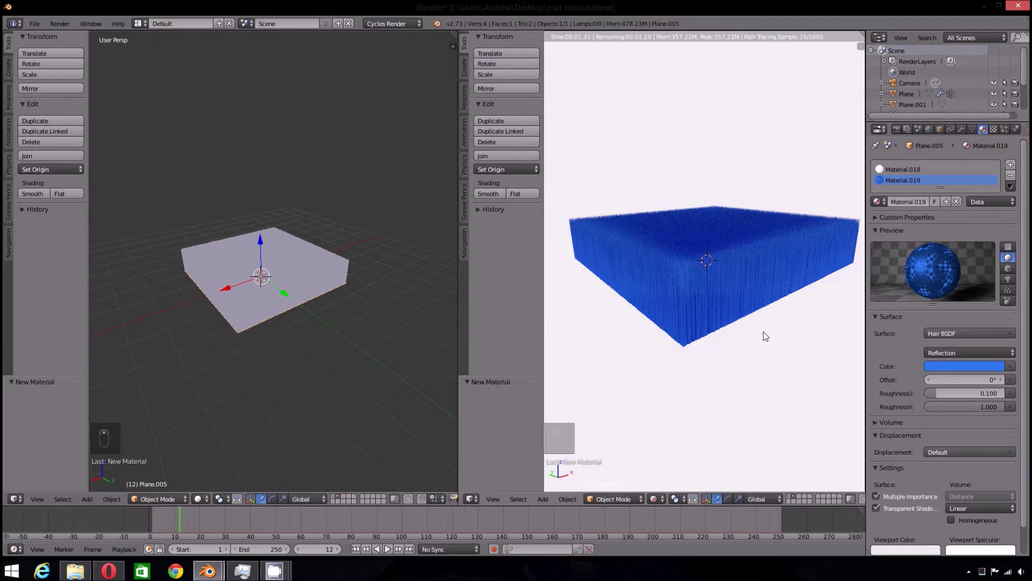
Return to the layer with the finished hair plane and show it in solid shading through the camera
key(z)
key(KP_0)
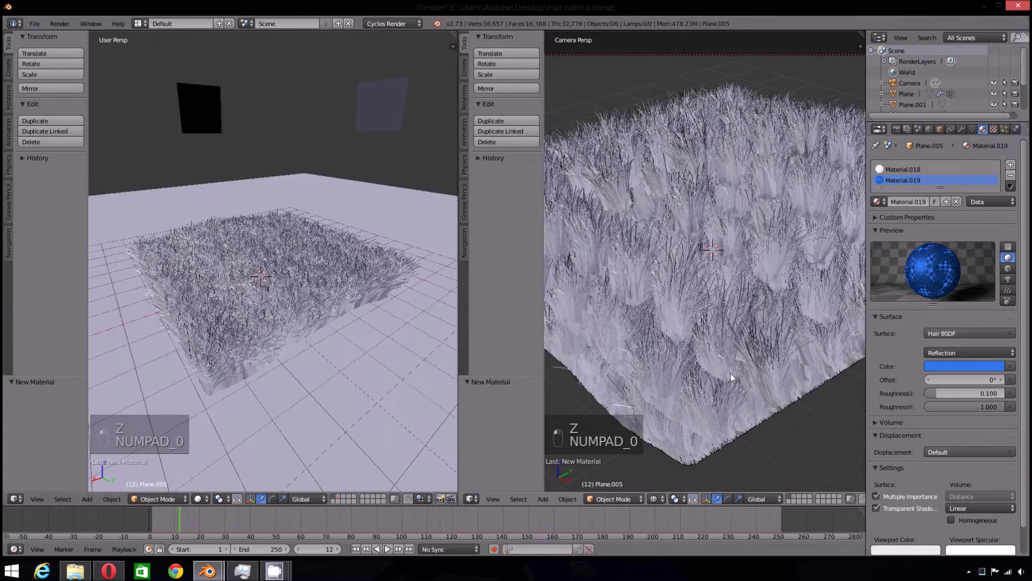
shift+middle_drag(730, 373, 763, 399)
key(z)
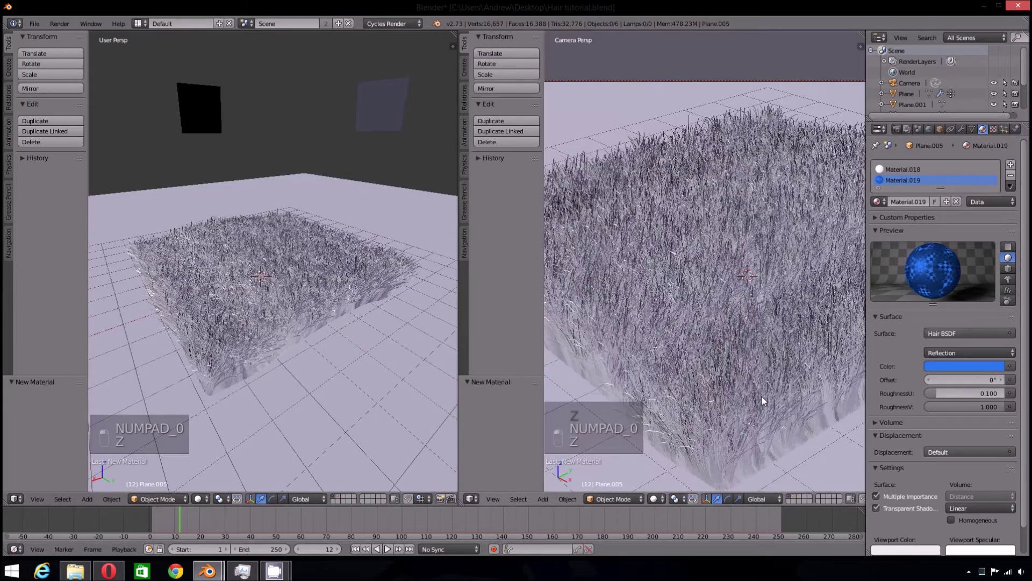
scroll(821, 366, down, 2)
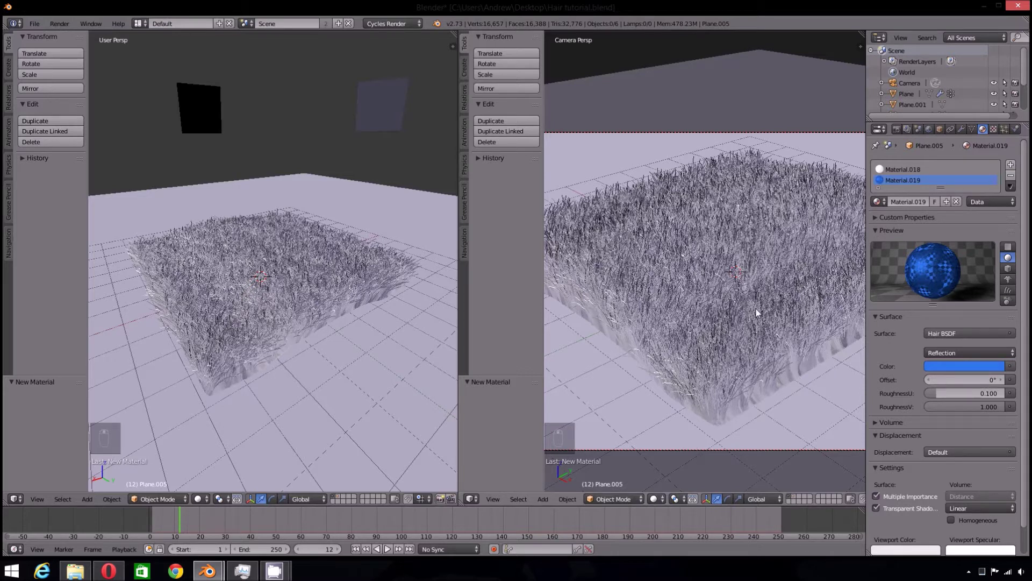
shift+middle_drag(752, 304, 758, 313)
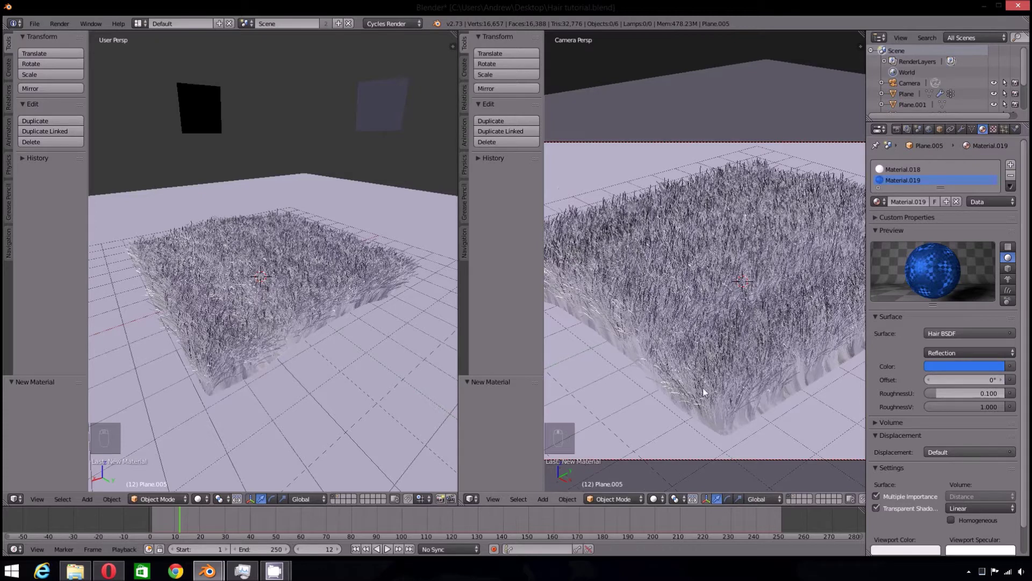
scroll(667, 419, down, 1)
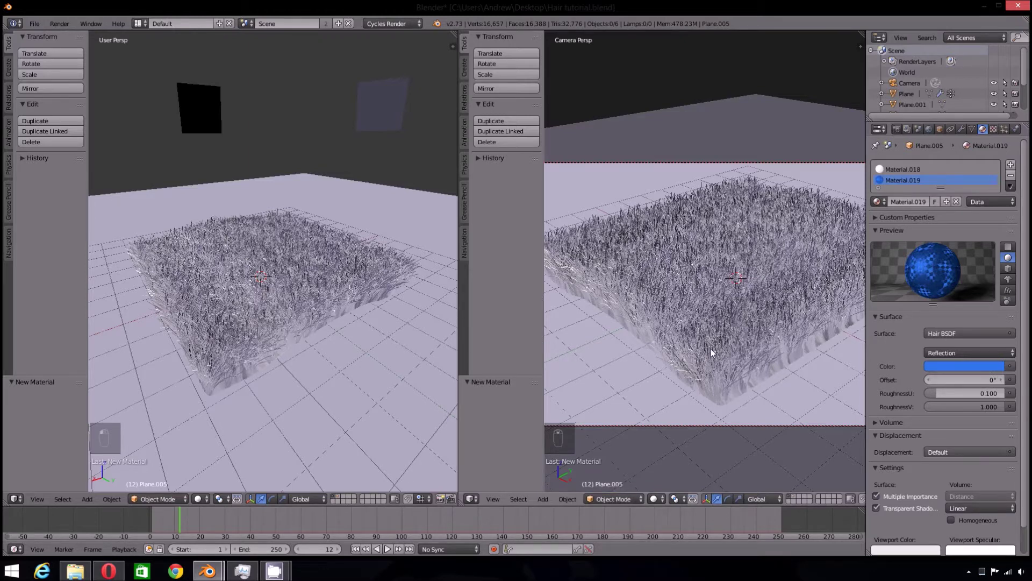
Select the hair-covered plane and switch it to Particle Edit mode
right_click(733, 336)
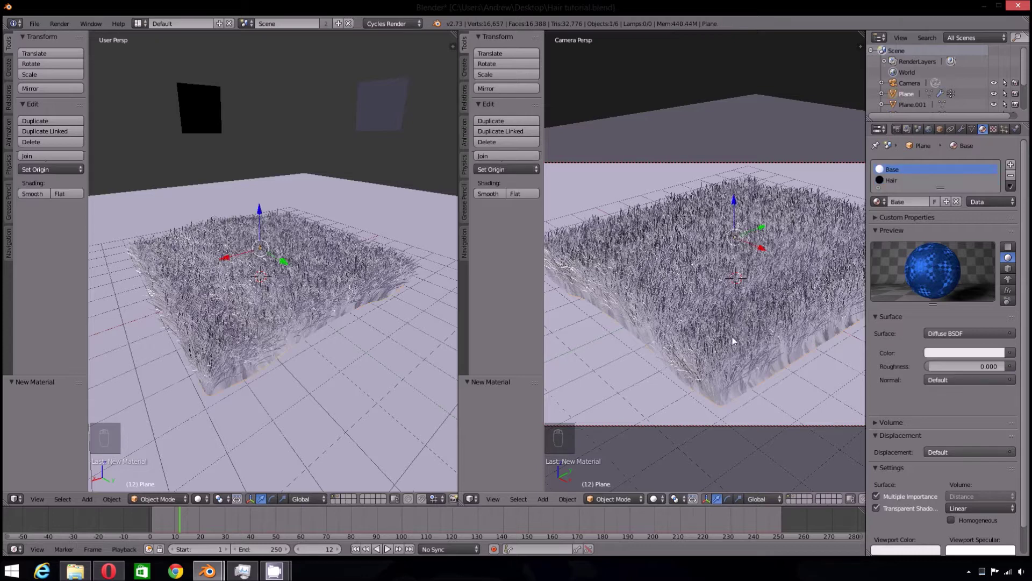
key(g)
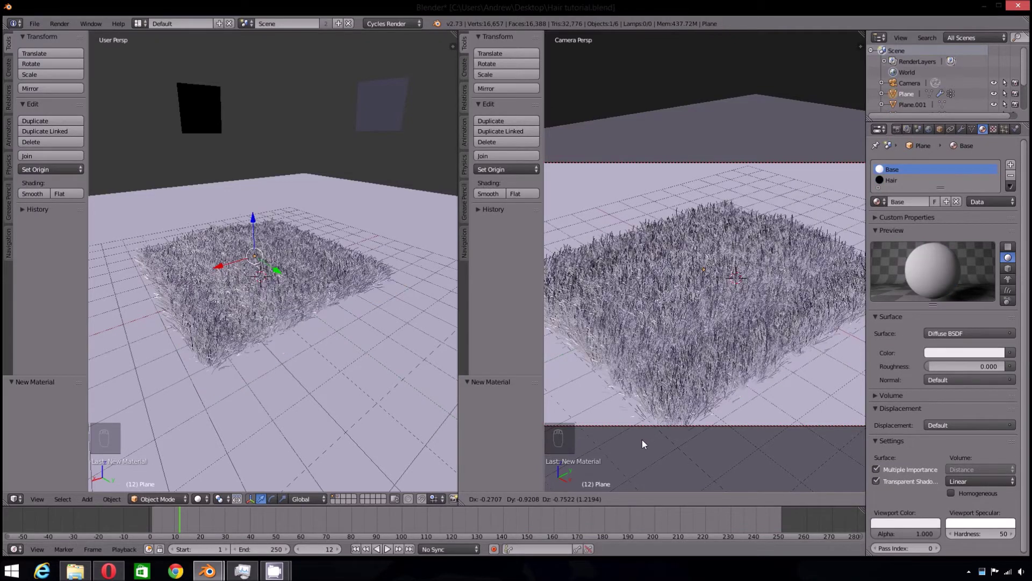
right_click(646, 441)
click(612, 498)
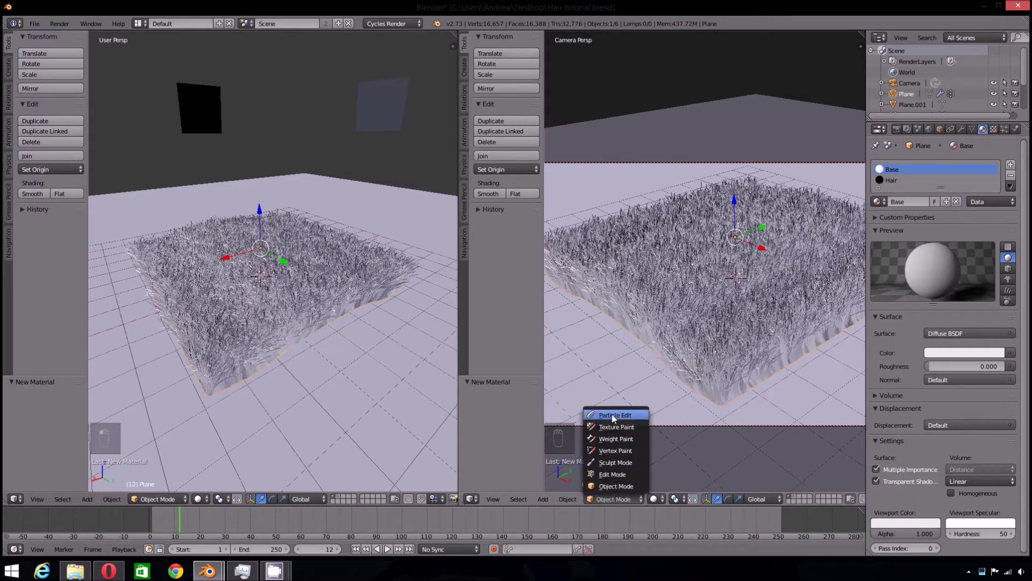
key(Return)
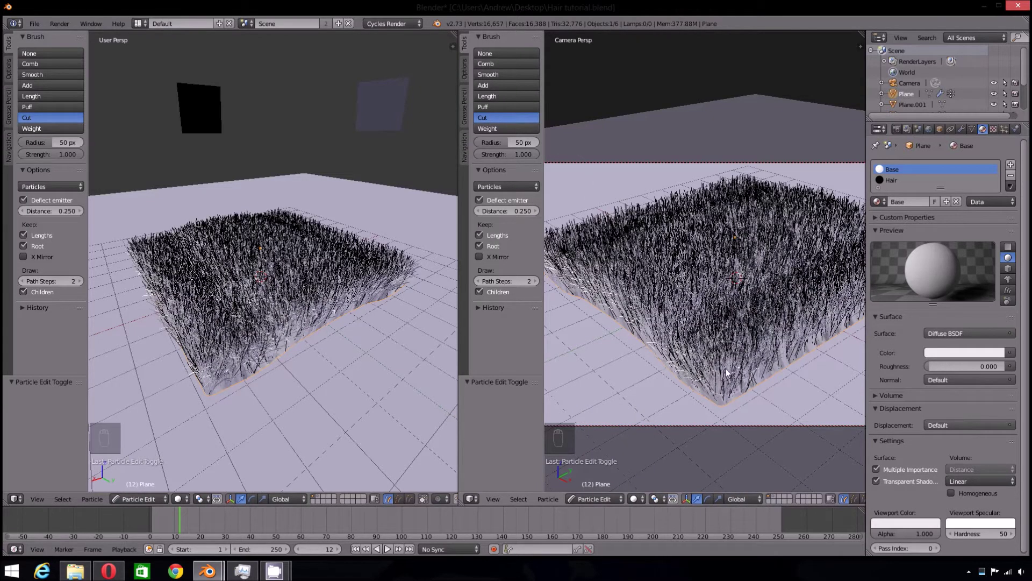
Try the Cut brush on the hair around the plane's near corner, and undo the cut
mouse_move(776, 364)
mouse_down()
mouse_move(801, 341)
mouse_move(710, 390)
mouse_move(725, 381)
mouse_up()
scroll(742, 386, up, 5)
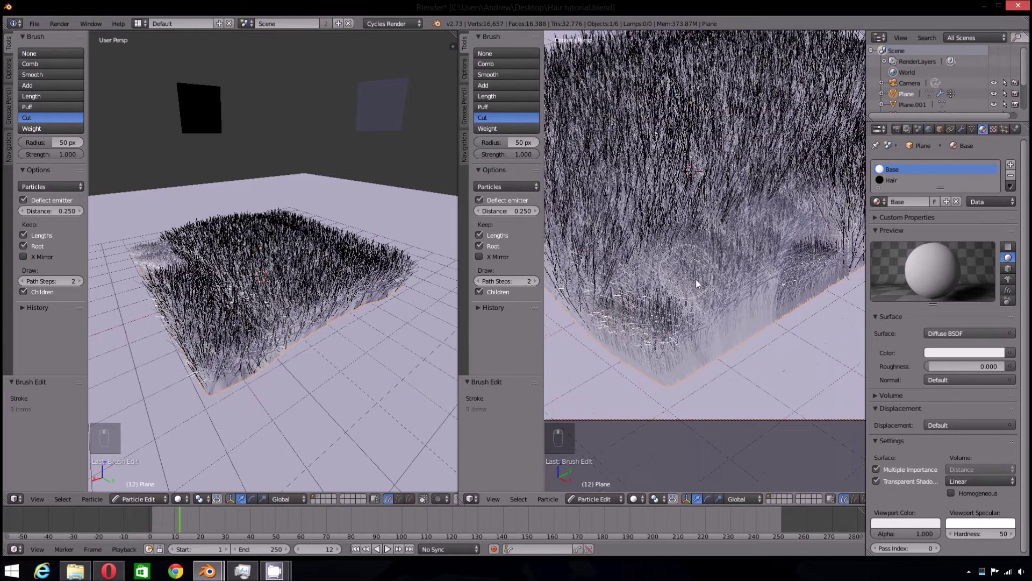
scroll(735, 314, down, 4)
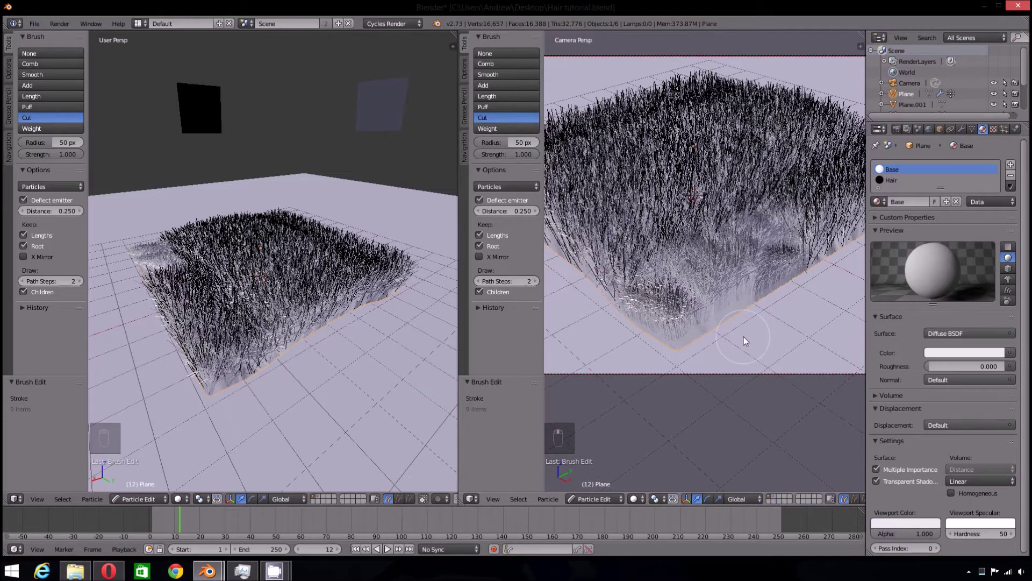
key(ctrl+z)
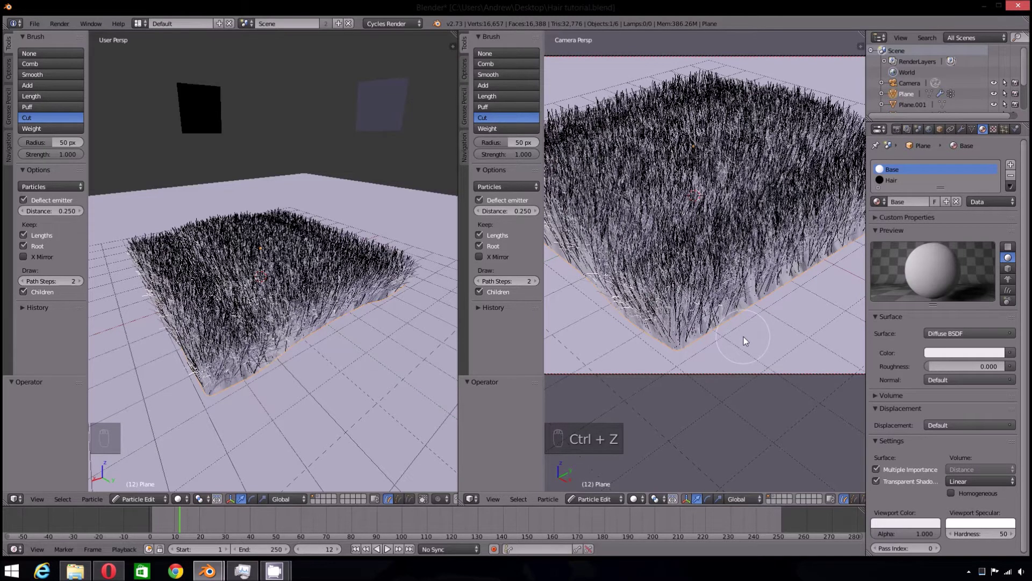
Return the hair plane to Object Mode and swap the camera view for the UV/Image Editor
shift+middle_drag(626, 417, 611, 489)
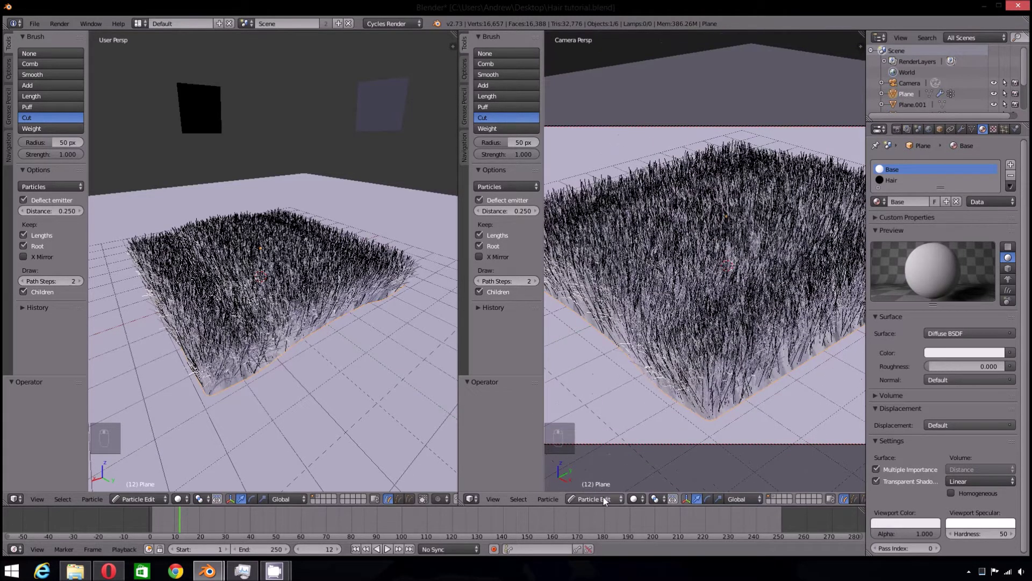
click(603, 498)
key(Return)
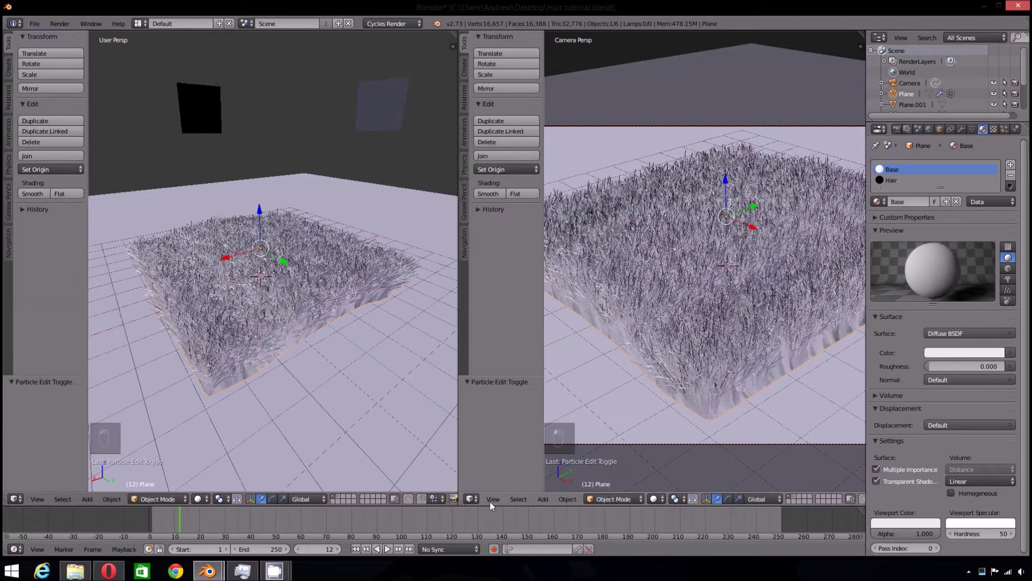
click(473, 499)
click(504, 418)
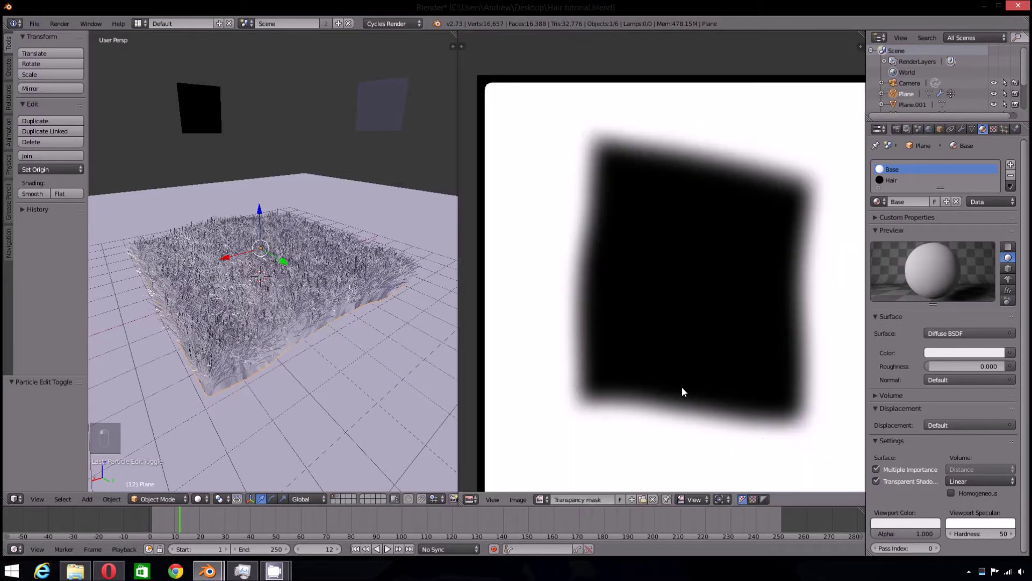
Replace the displayed mask with a new blank 1024 x 1024 px black image named "Transpancy mask" and start saving it as a file
click(654, 500)
scroll(645, 406, down, 1)
scroll(644, 412, up, 3)
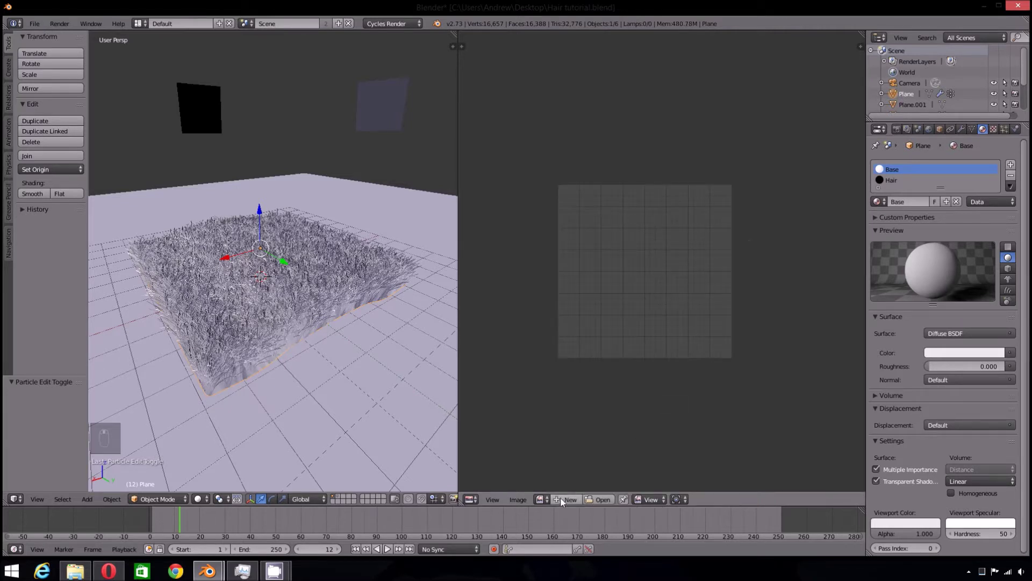
click(559, 499)
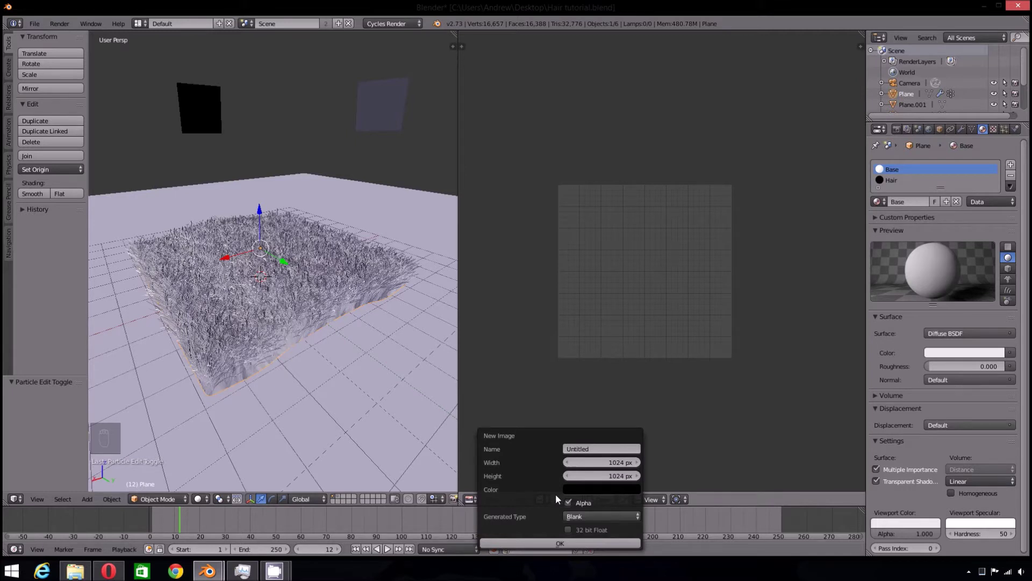
click(608, 450)
text(Transparency mask)
key(Return)
click(554, 542)
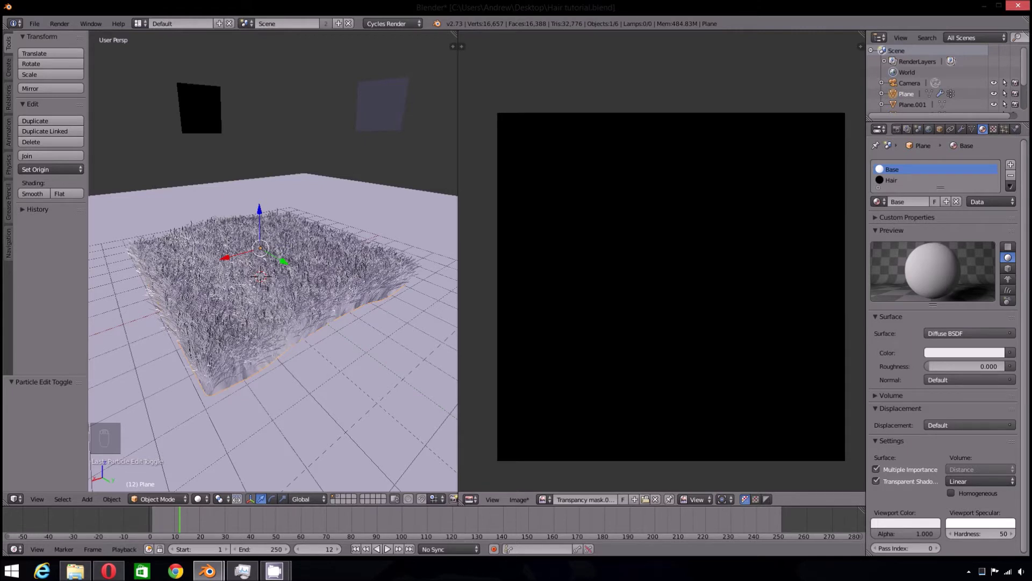
click(524, 500)
click(545, 410)
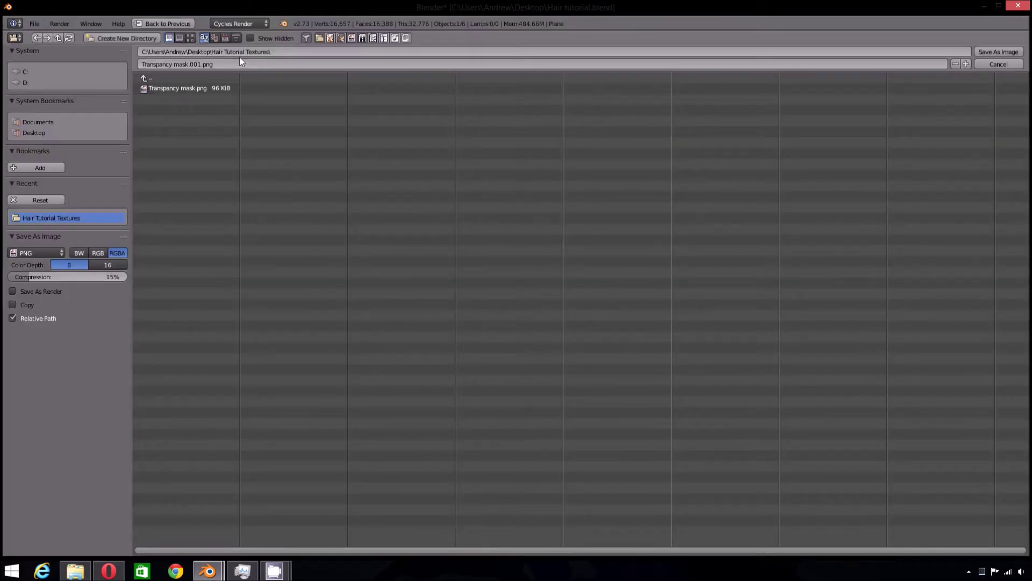
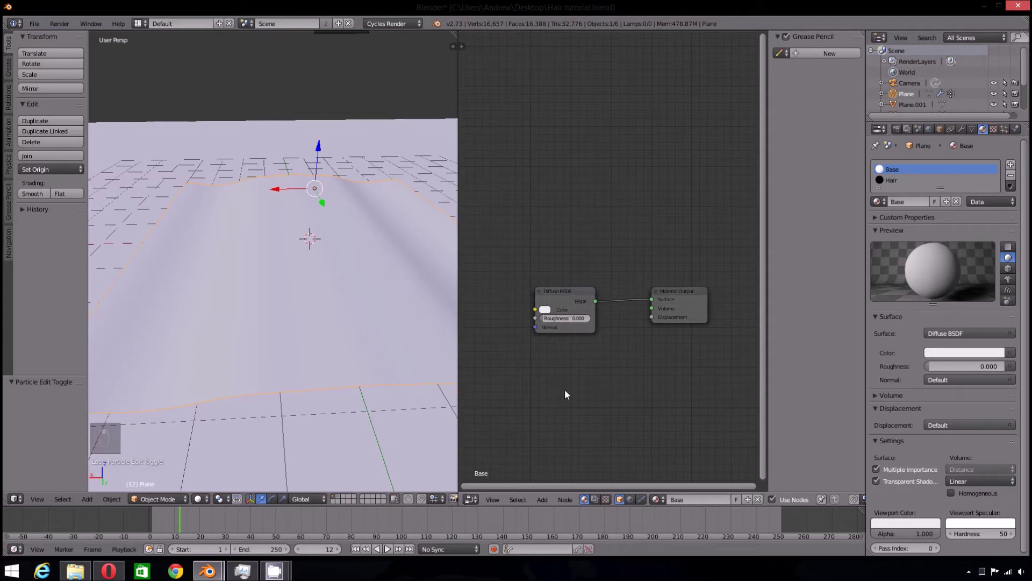
Add an Image Texture node to the Base material, load transpant mask.png from Hair Tutorial Textures, and place it ahead of the Diffuse BSDF
click(541, 498)
mouse_move(560, 444)
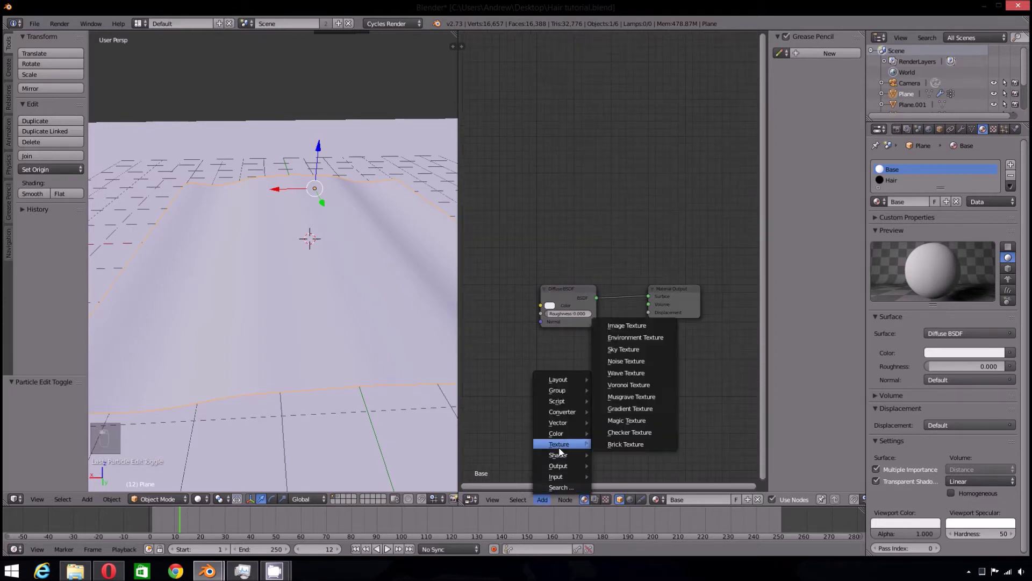
click(626, 325)
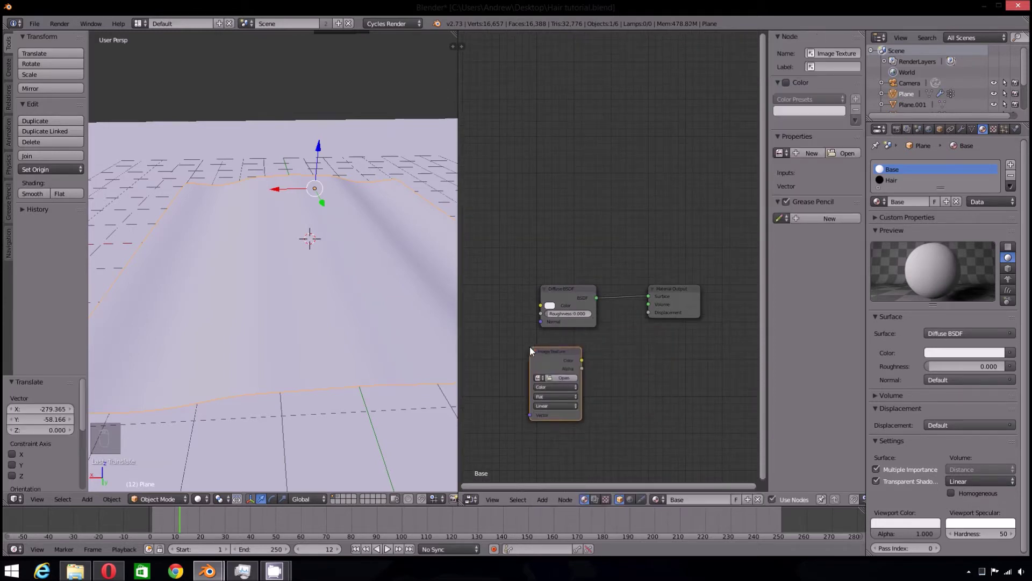
click(530, 346)
click(570, 379)
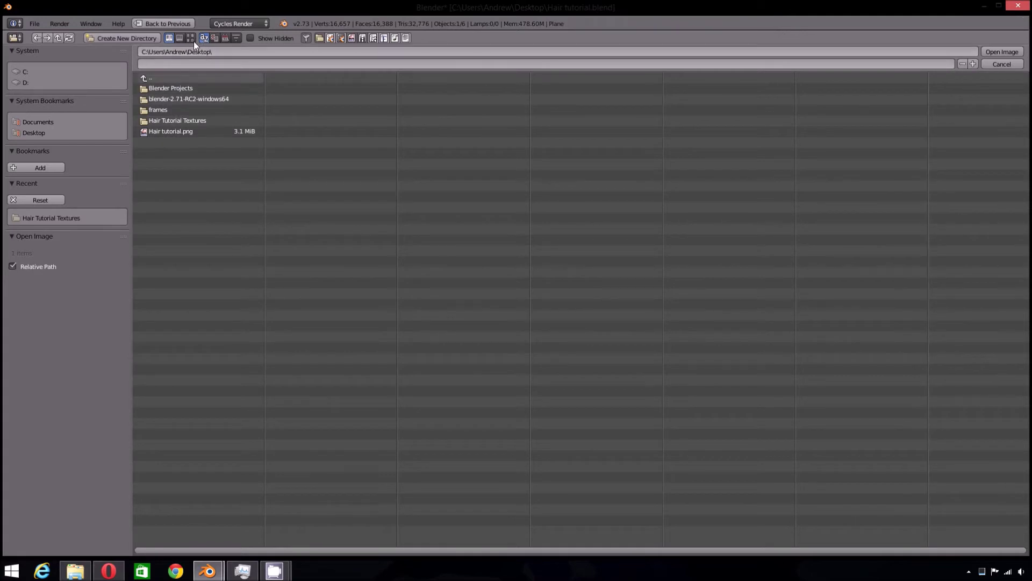
click(178, 121)
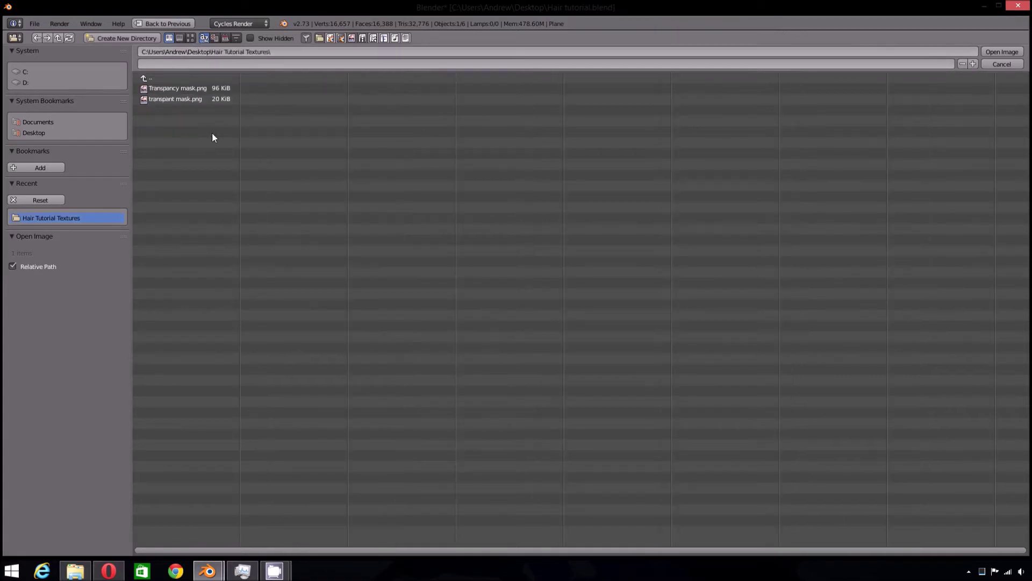
double_click(172, 102)
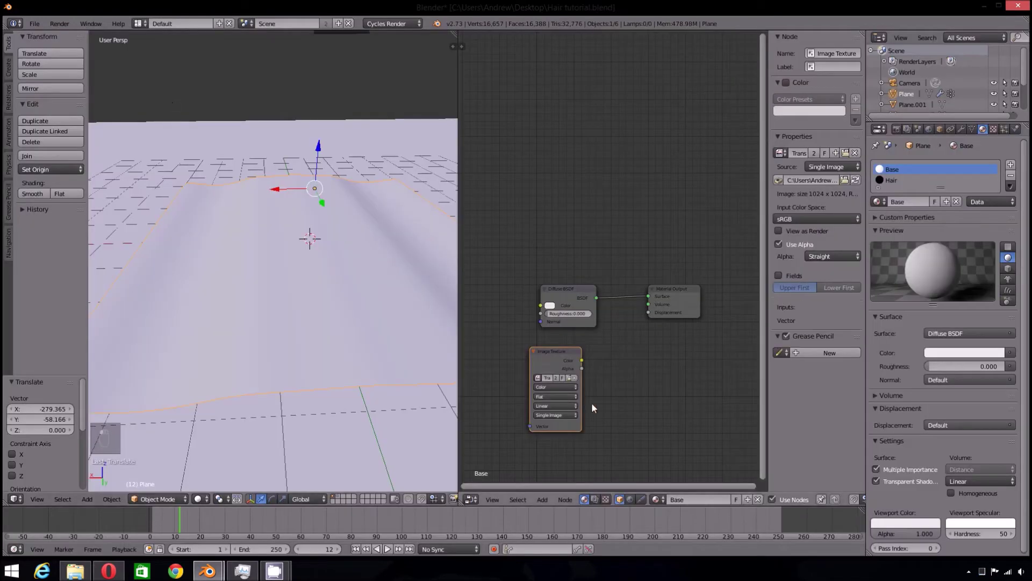
middle_drag(585, 401, 650, 383)
key(g)
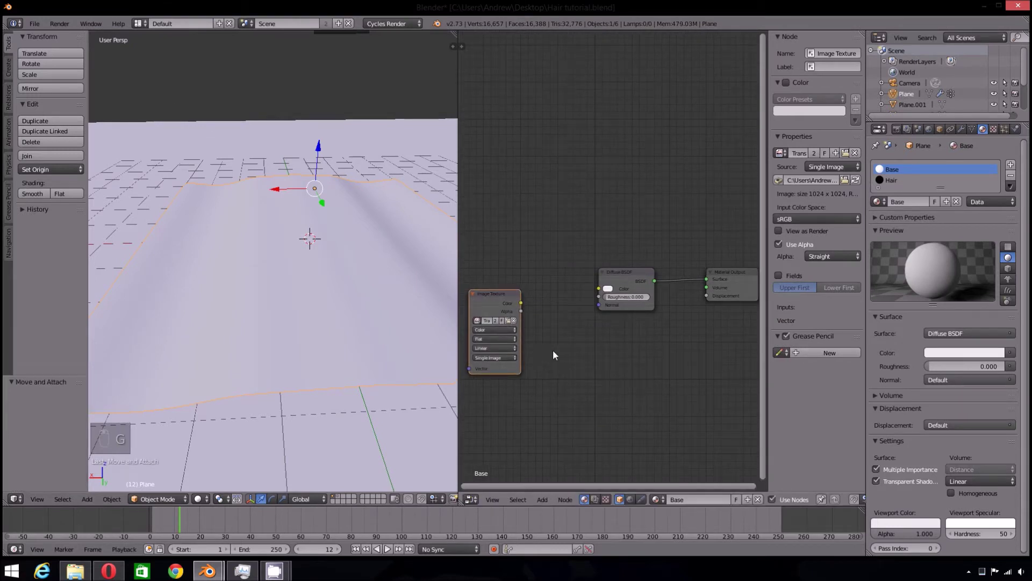
middle_drag(556, 351, 580, 368)
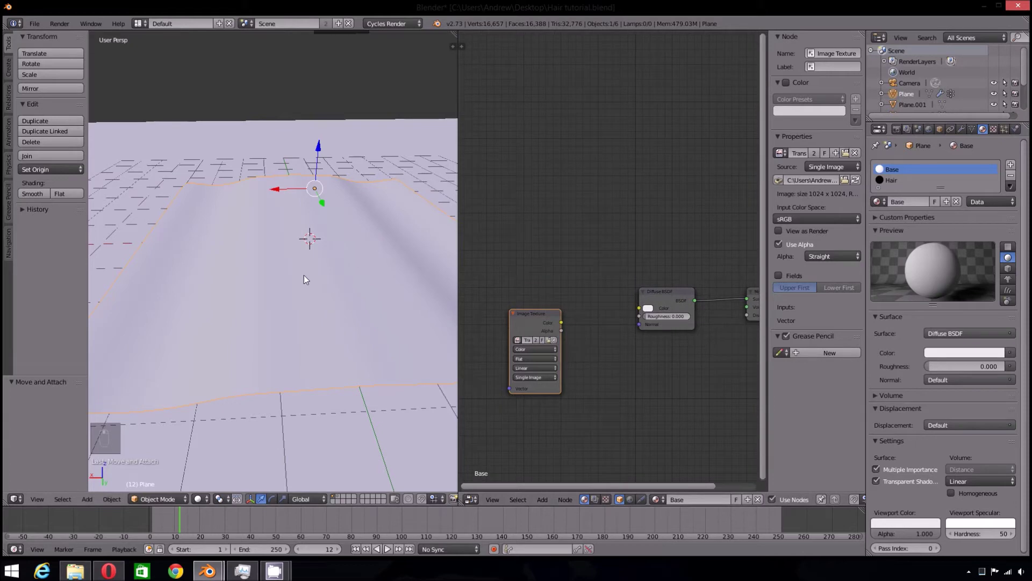
Switch the plane to Texture Paint mode and show its mask image in the UV/Image Editor
middle_drag(302, 341, 279, 360)
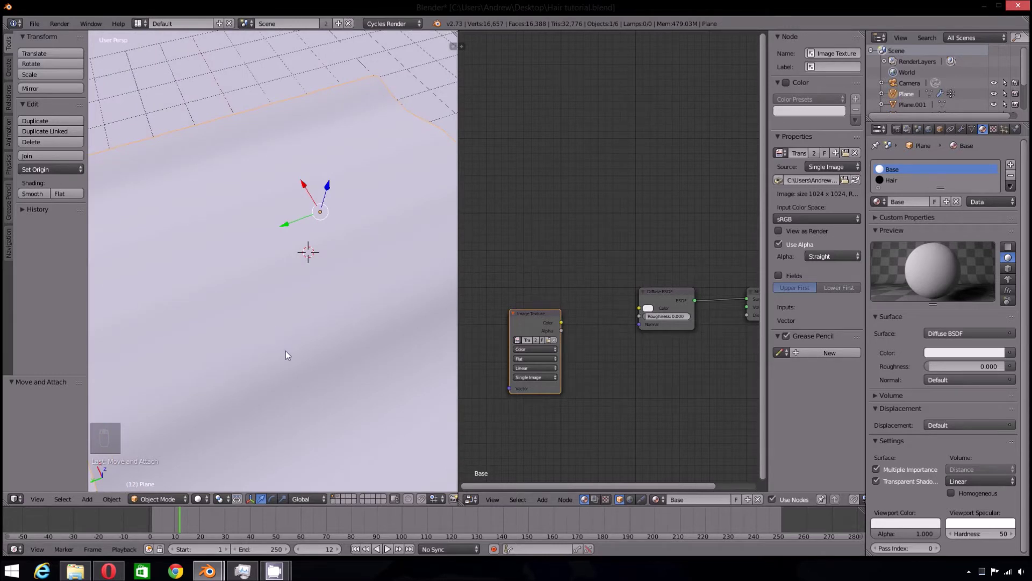
mouse_move(289, 284)
middle_down()
mouse_move(295, 353)
mouse_move(224, 481)
middle_up()
click(178, 499)
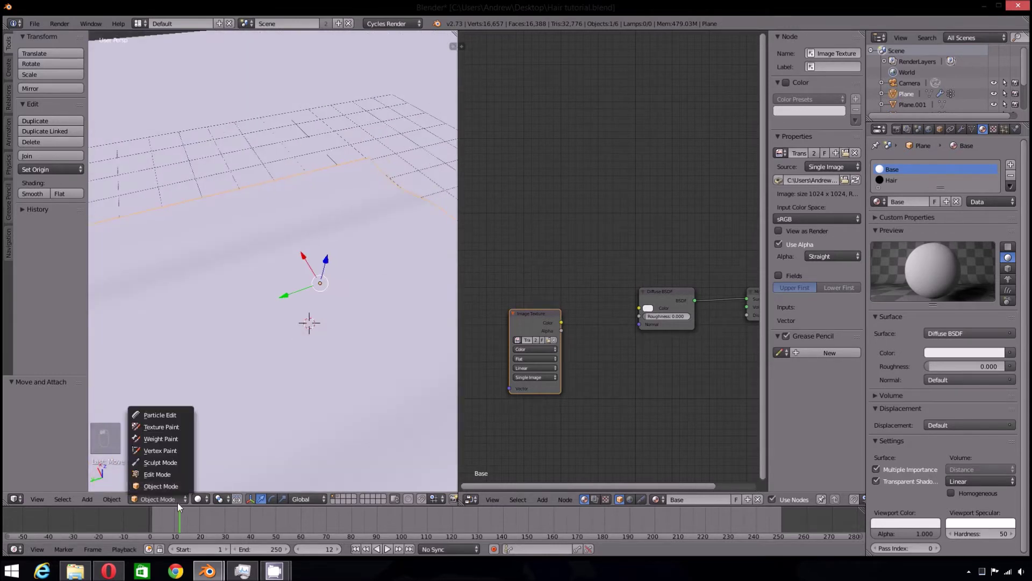
click(159, 426)
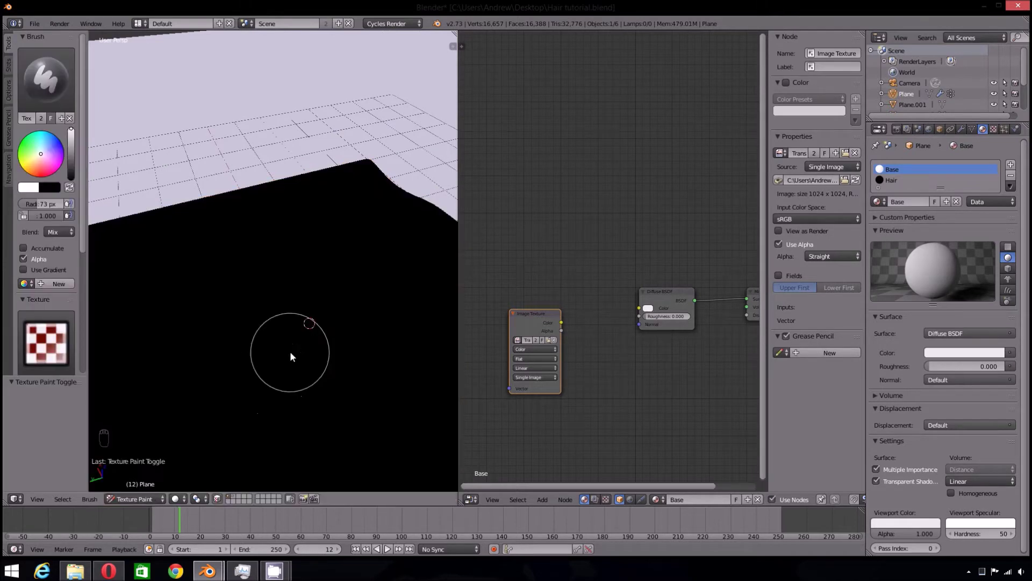
scroll(269, 366, down, 3)
middle_drag(262, 368, 286, 326)
click(471, 499)
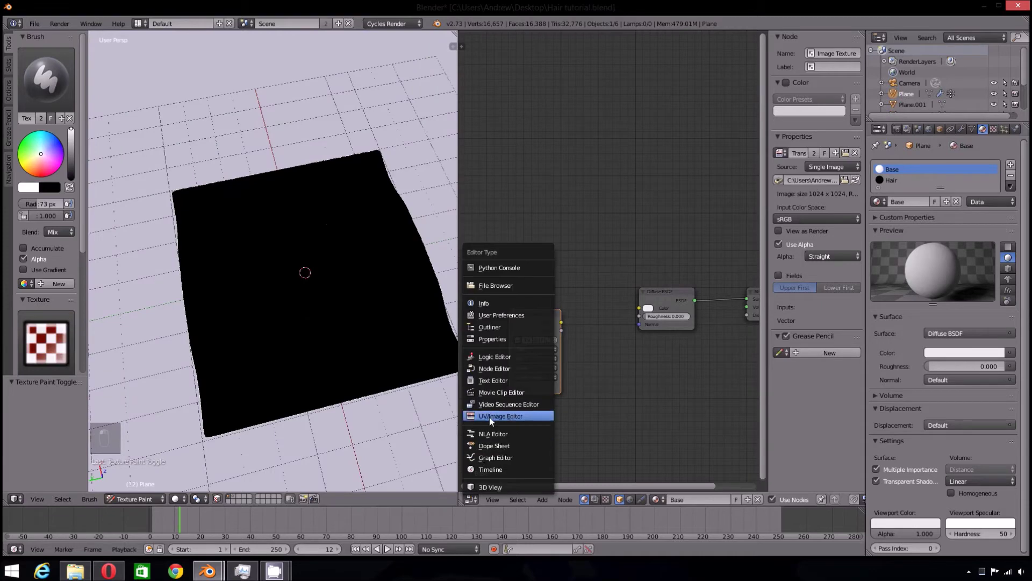
click(489, 417)
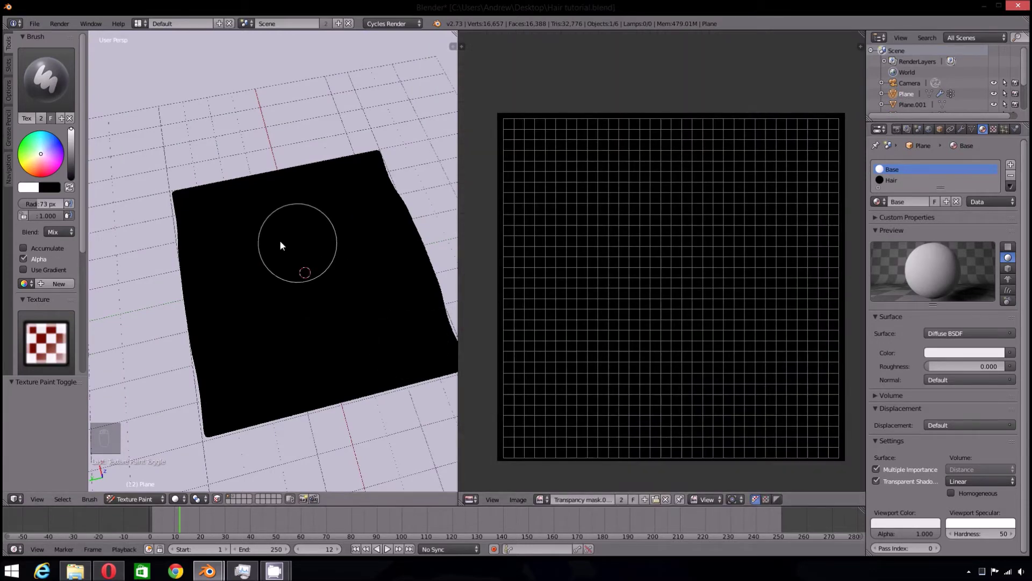
Try painting a white zigzag stroke diagonally across the plane, and undo the stroke
scroll(261, 245, up, 2)
scroll(260, 243, down, 1)
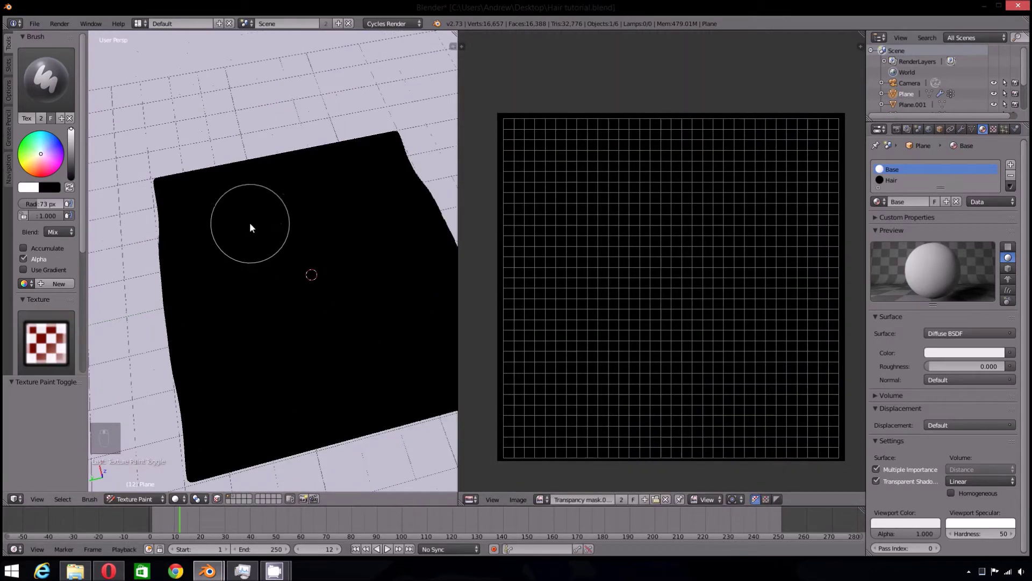
click(256, 209)
mouse_move(255, 209)
mouse_down()
mouse_move(305, 239)
mouse_move(297, 277)
mouse_move(348, 298)
mouse_move(386, 335)
mouse_move(393, 379)
mouse_move(434, 377)
mouse_up()
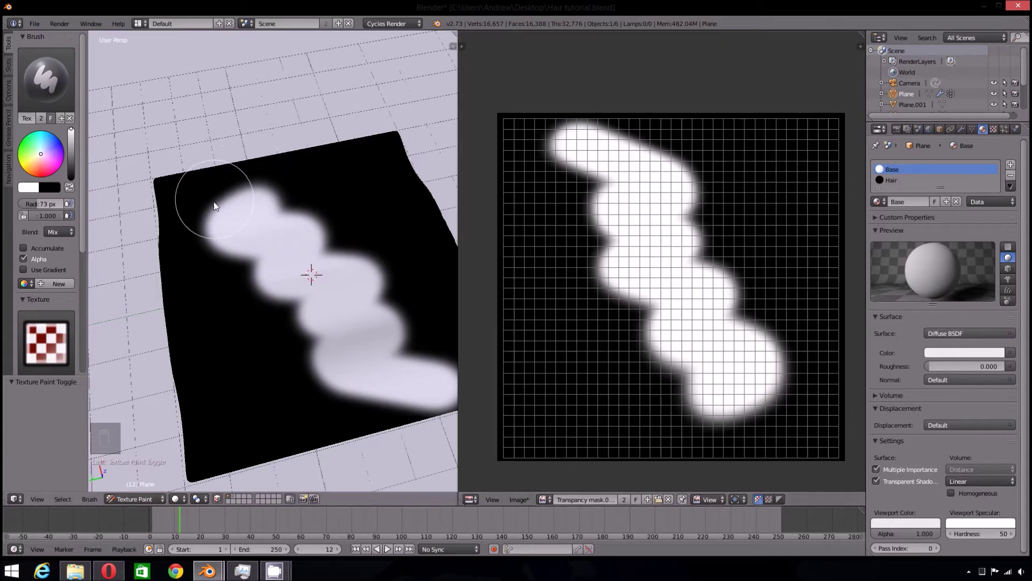
key(ctrl+z)
Paint a white border around all the plane's edges with the 73 px brush, leaving the centre black
mouse_move(162, 210)
mouse_down()
mouse_move(199, 474)
mouse_move(217, 394)
mouse_move(430, 346)
mouse_move(372, 171)
mouse_move(414, 340)
mouse_move(366, 154)
mouse_move(191, 196)
mouse_move(334, 176)
mouse_move(167, 217)
mouse_up()
scroll(209, 406, down, 3)
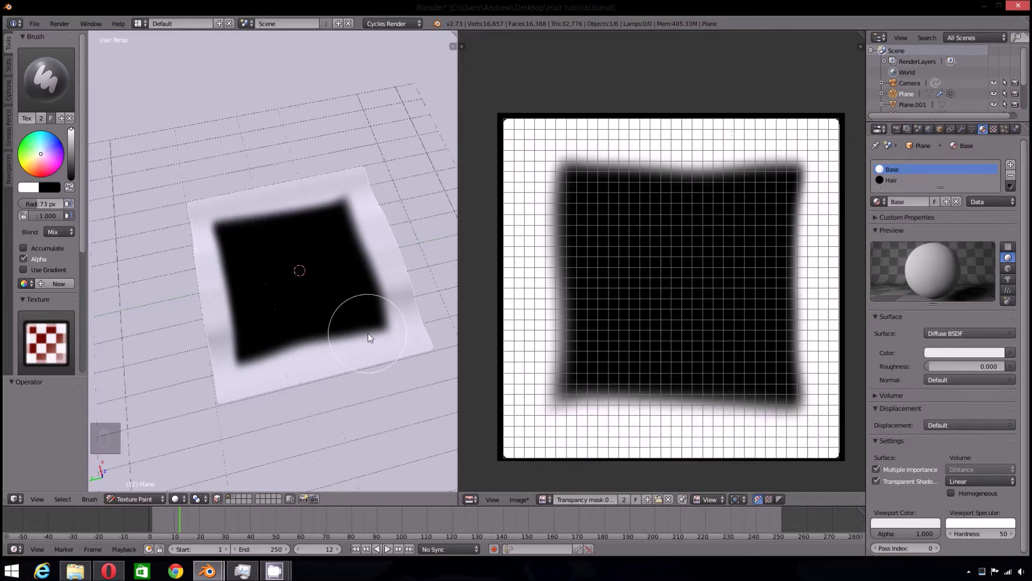
mouse_move(427, 347)
middle_down()
mouse_move(397, 380)
mouse_move(217, 346)
mouse_move(288, 315)
mouse_move(360, 395)
mouse_move(357, 382)
mouse_move(324, 402)
middle_up()
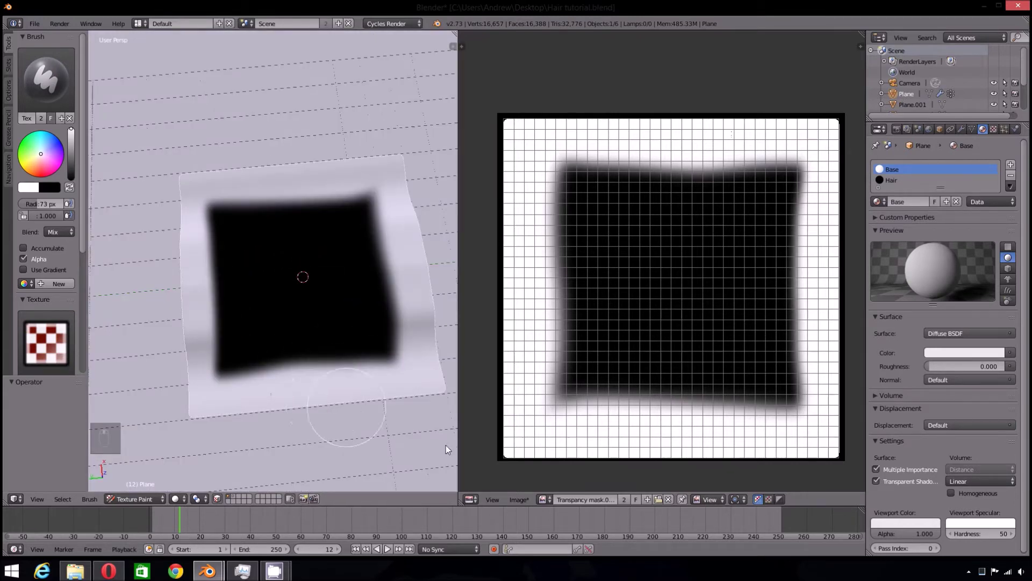
Save the painted mask image to transpant mask.png
click(476, 499)
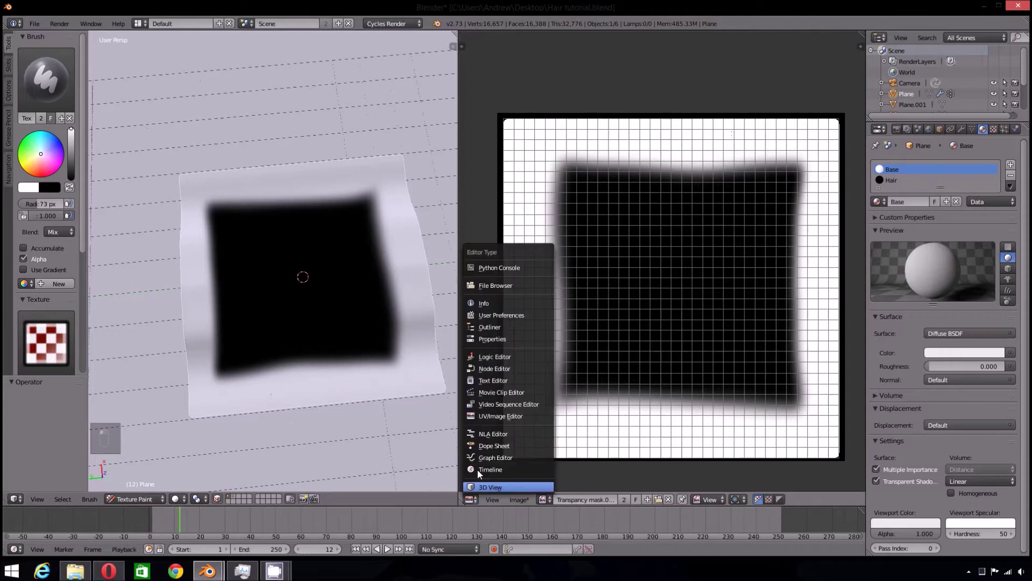
drag(498, 506, 525, 502)
click(520, 496)
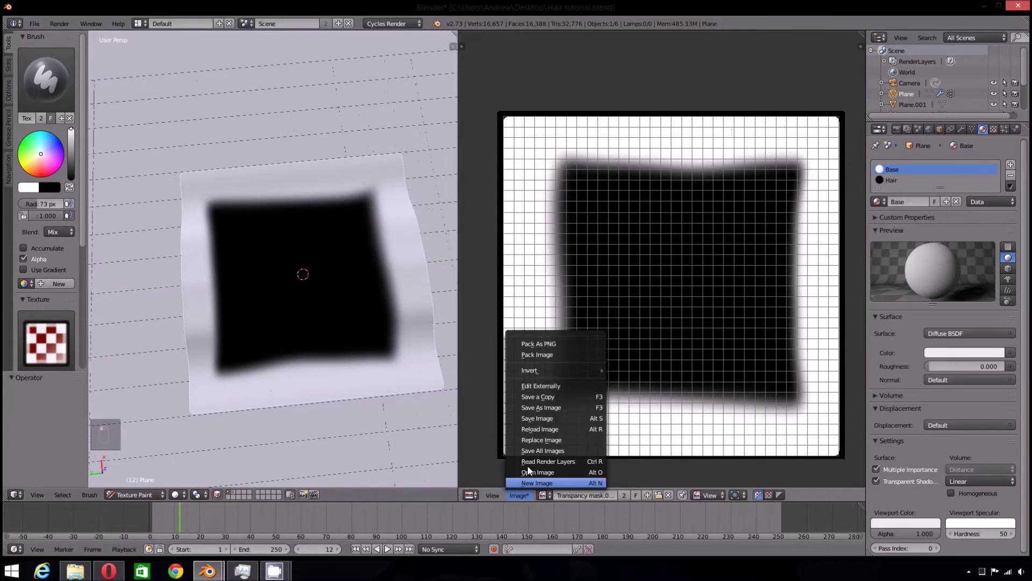
click(542, 417)
double_click(199, 99)
Switch to the Node Editor and show the Hair material's nodes around the Hair BSDF and Mix Shader
click(473, 494)
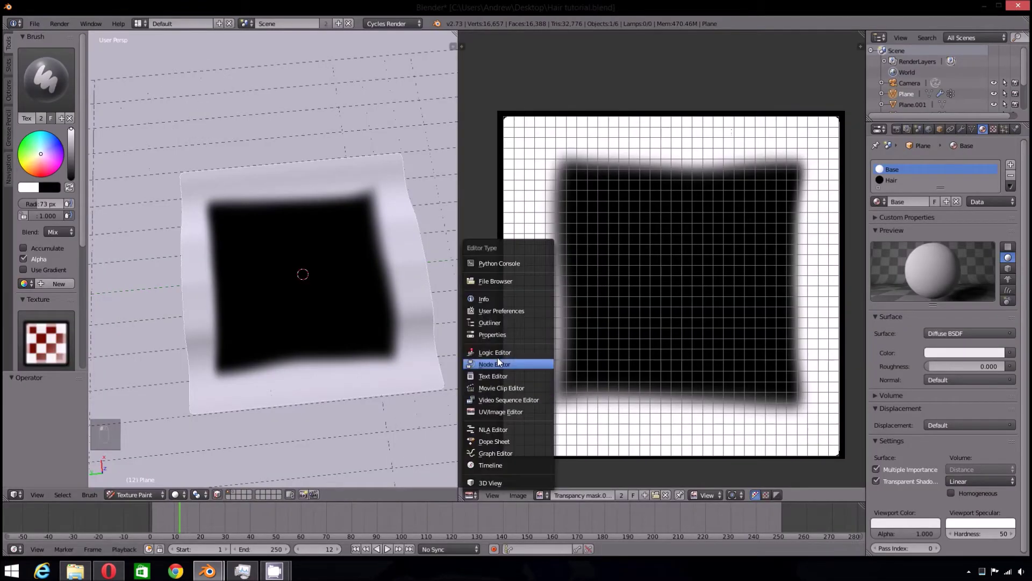
click(497, 358)
middle_drag(643, 356, 601, 383)
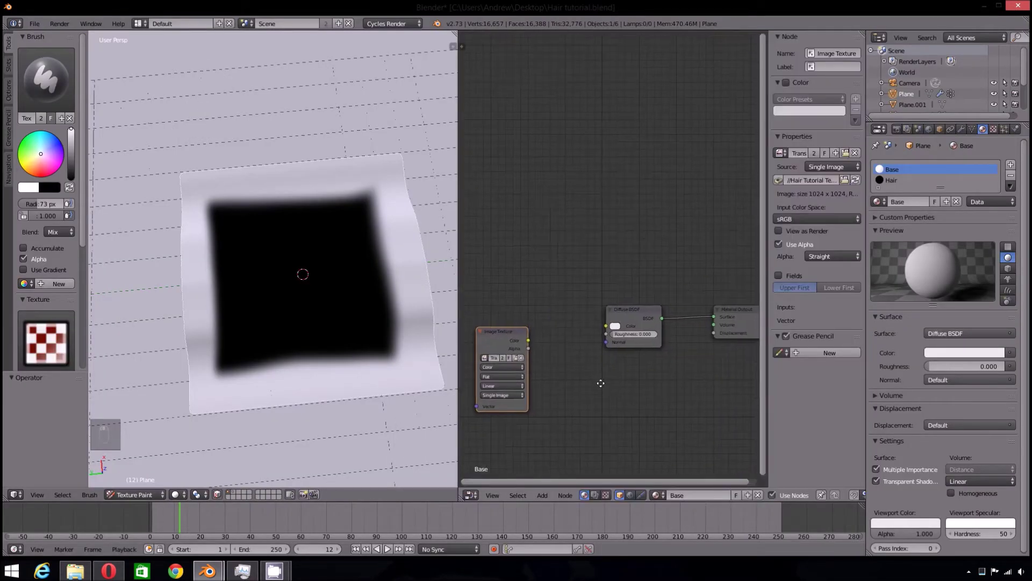
click(896, 181)
scroll(662, 260, down, 3)
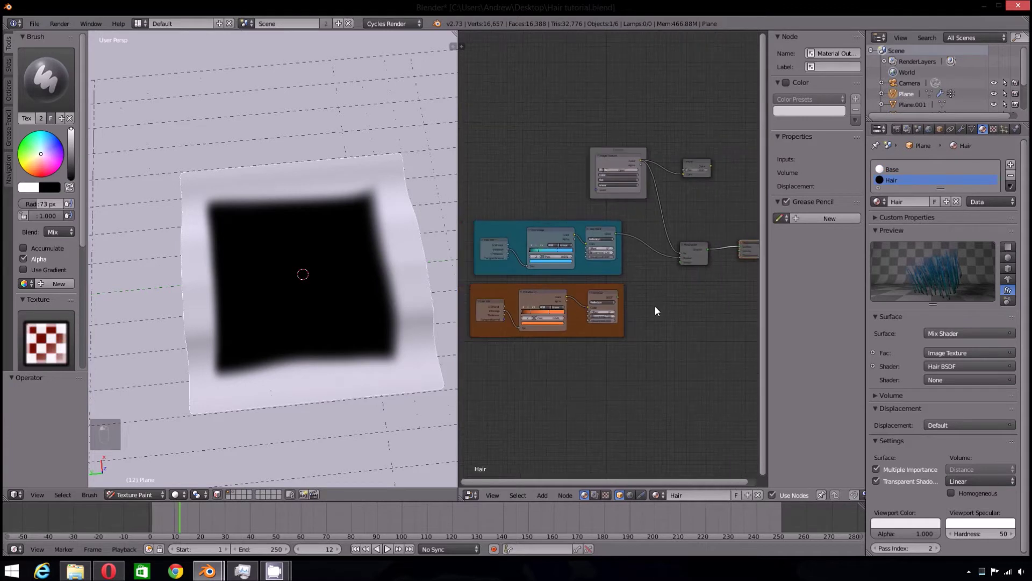
middle_drag(657, 312, 632, 346)
scroll(653, 341, up, 2)
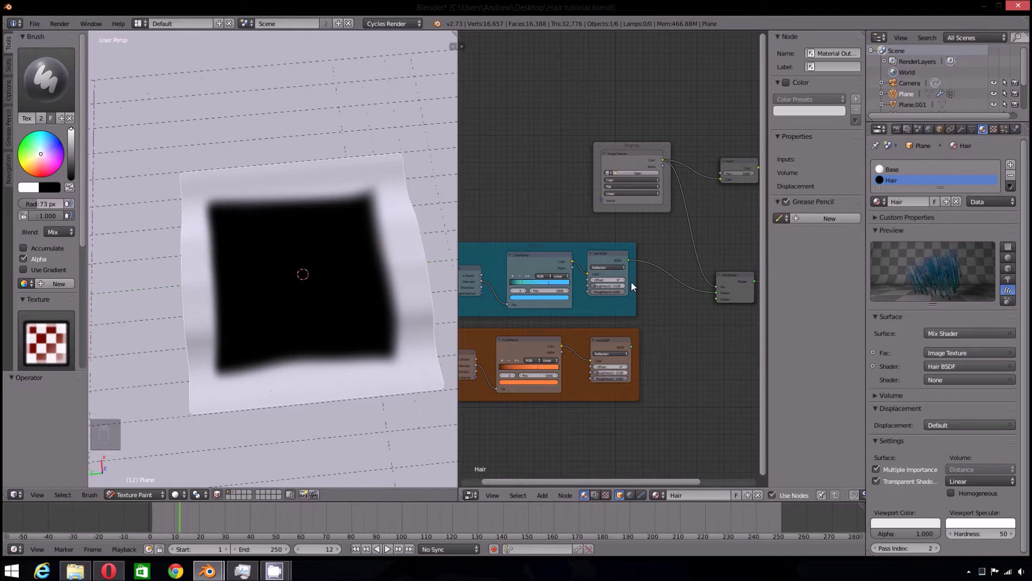
middle_drag(563, 308, 545, 295)
scroll(672, 392, up, 2)
middle_drag(673, 391, 629, 357)
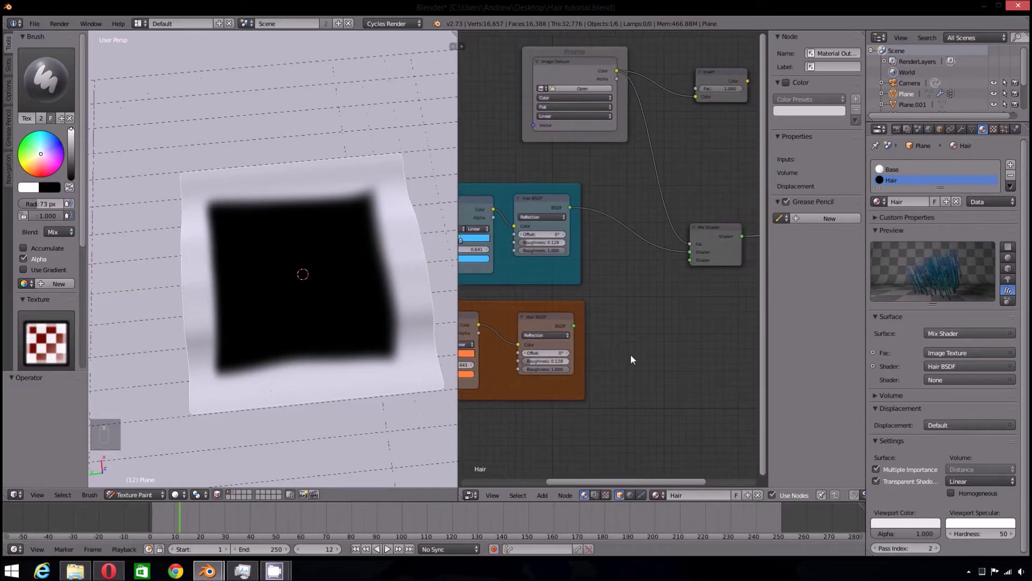
Add a Transparent BSDF into the Mix Shader's second shader input, and cut the Image Texture's link to its Fac input
click(543, 495)
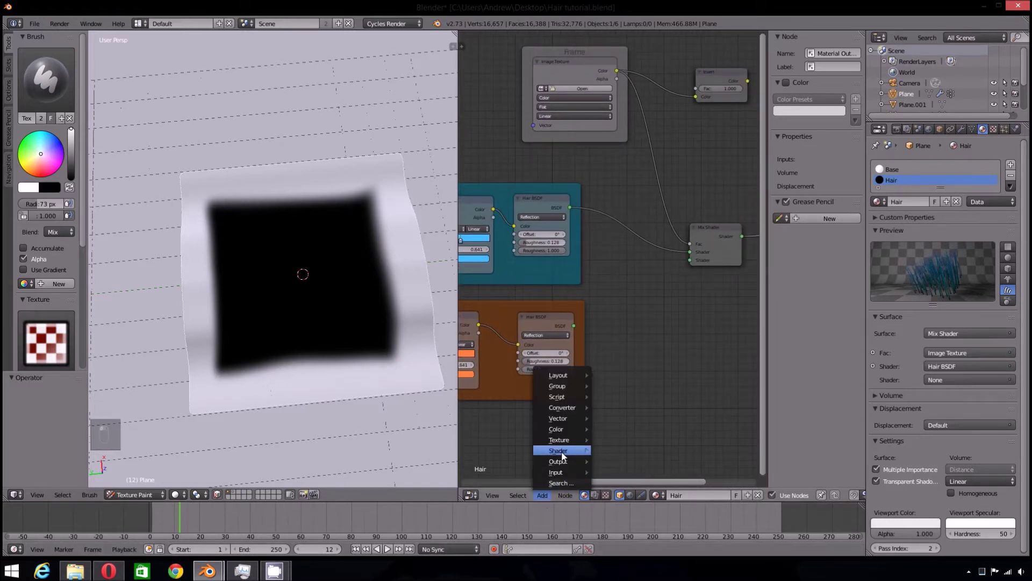
mouse_move(559, 451)
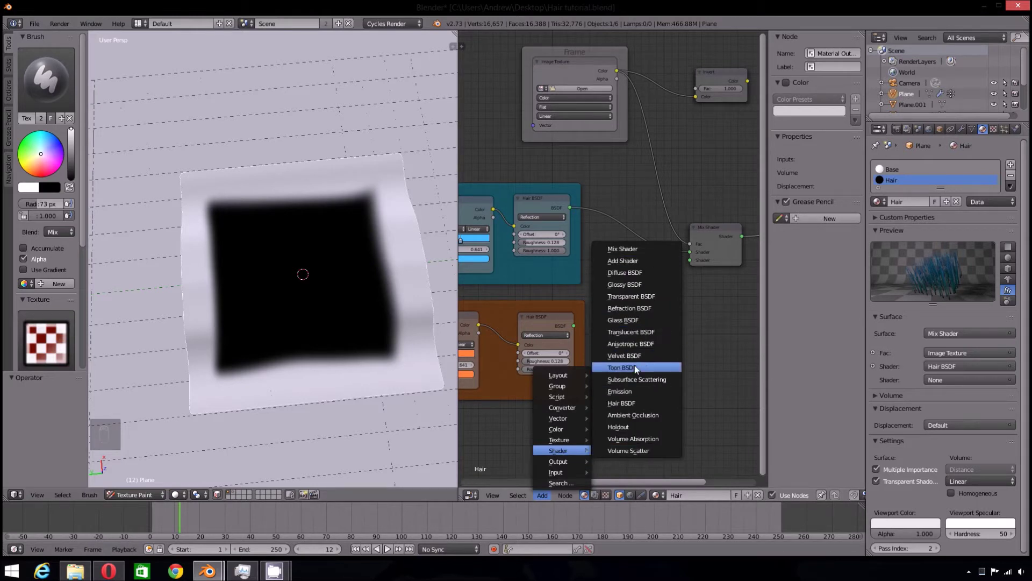
click(631, 296)
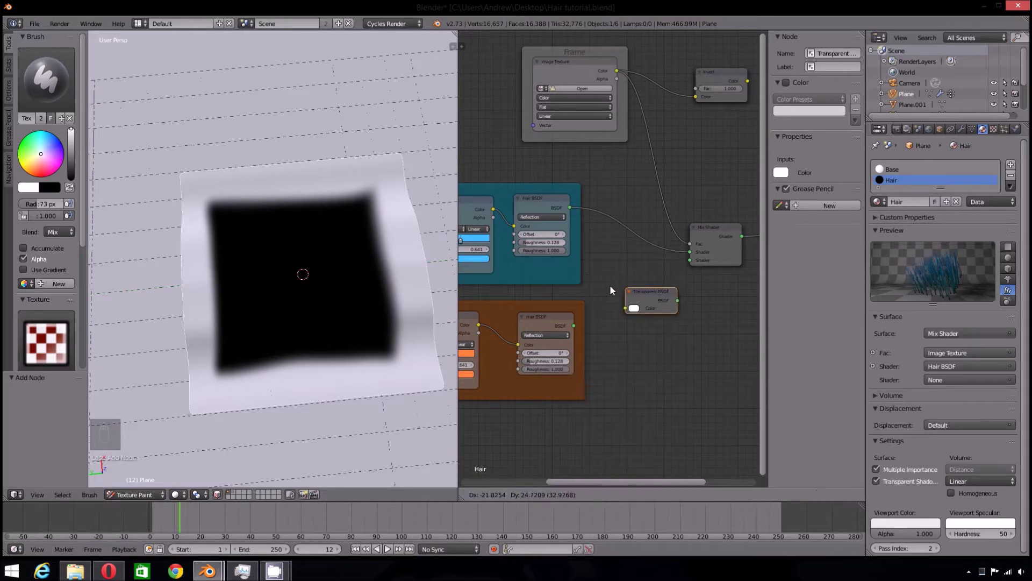
click(647, 296)
drag(659, 300, 691, 260)
middle_drag(682, 171, 669, 231)
ctrl+right_drag(669, 231, 634, 261)
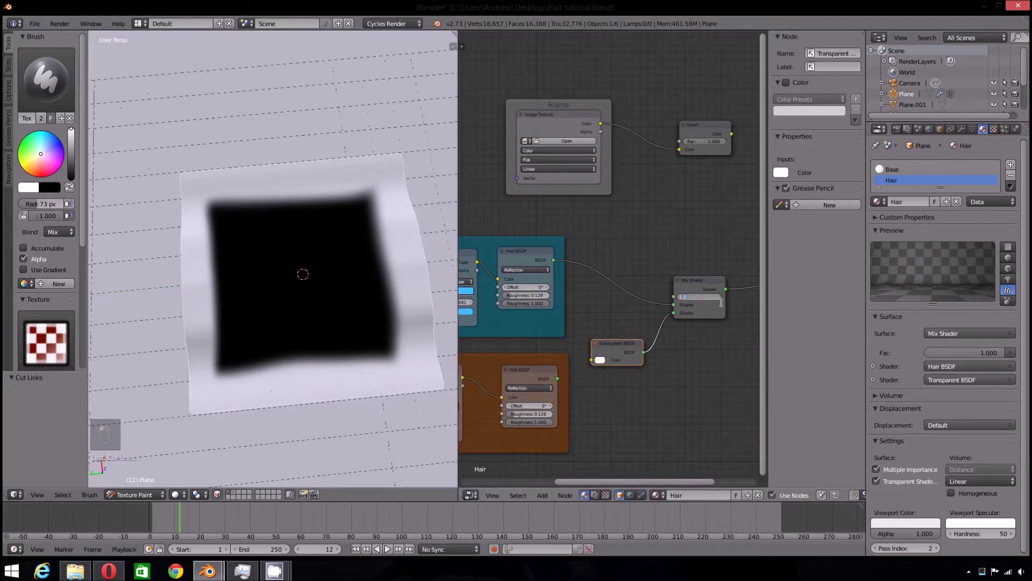
Set the Mix Shader's Fac to 0.5 so the Hair BSDF and Transparent BSDF blend equally
text(0.5)
key(Return)
middle_drag(724, 344, 679, 343)
scroll(679, 343, up, 2)
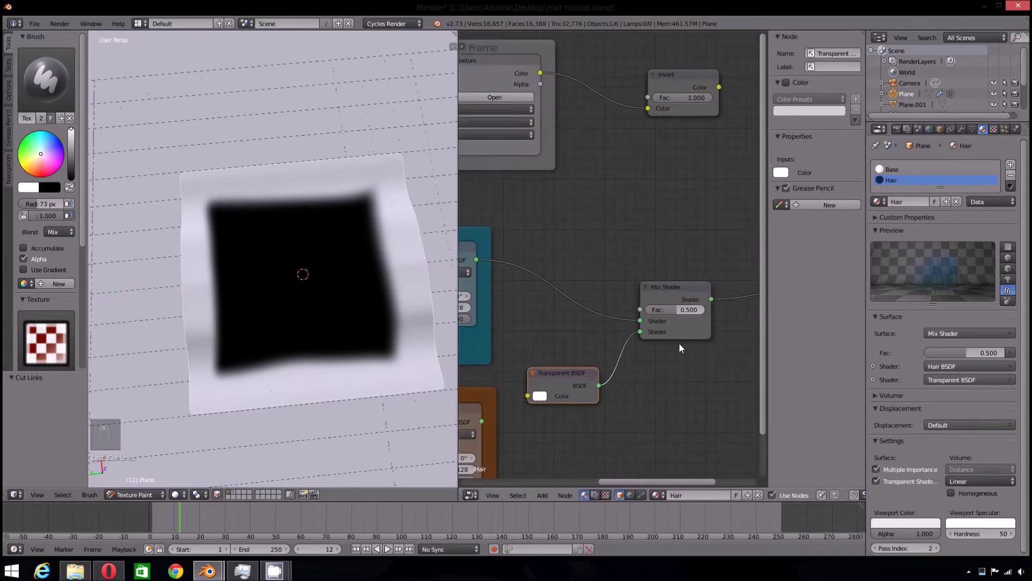
scroll(679, 343, up, 1)
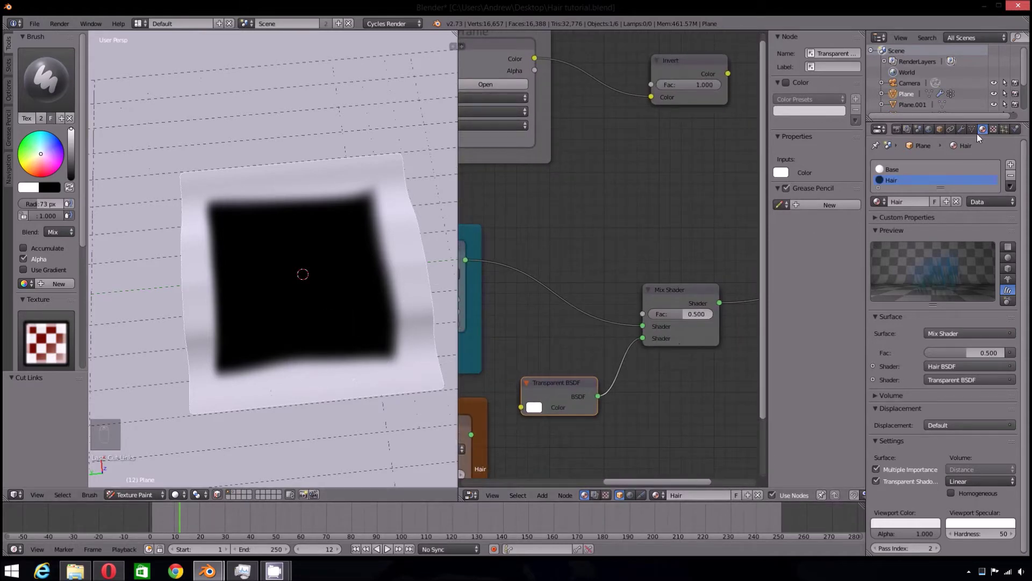
Turn on the particle system's viewport display in the plane's modifiers, preview the hair in rendered shading, and return to solid shading
click(962, 128)
click(968, 276)
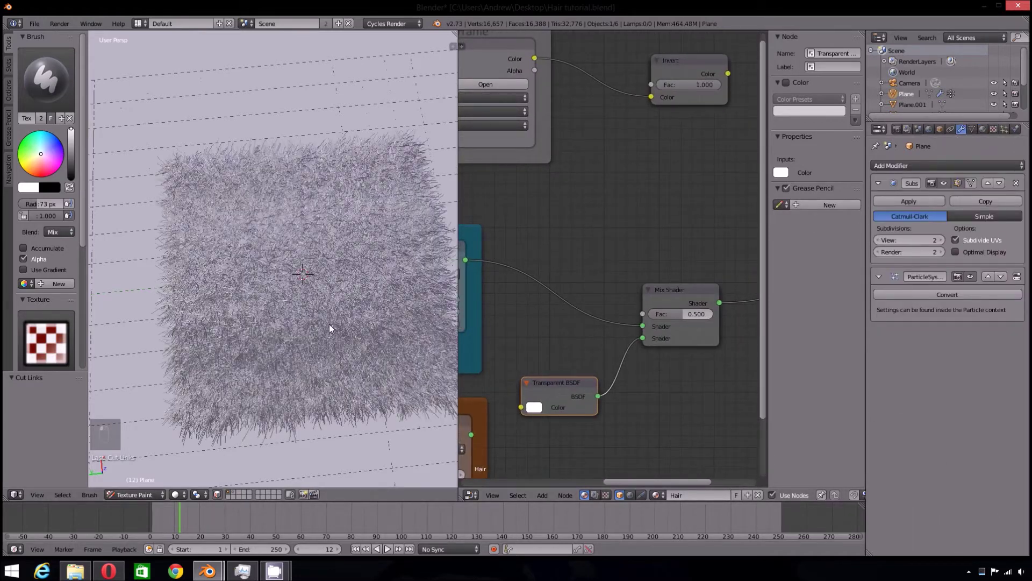
middle_drag(314, 368, 350, 324)
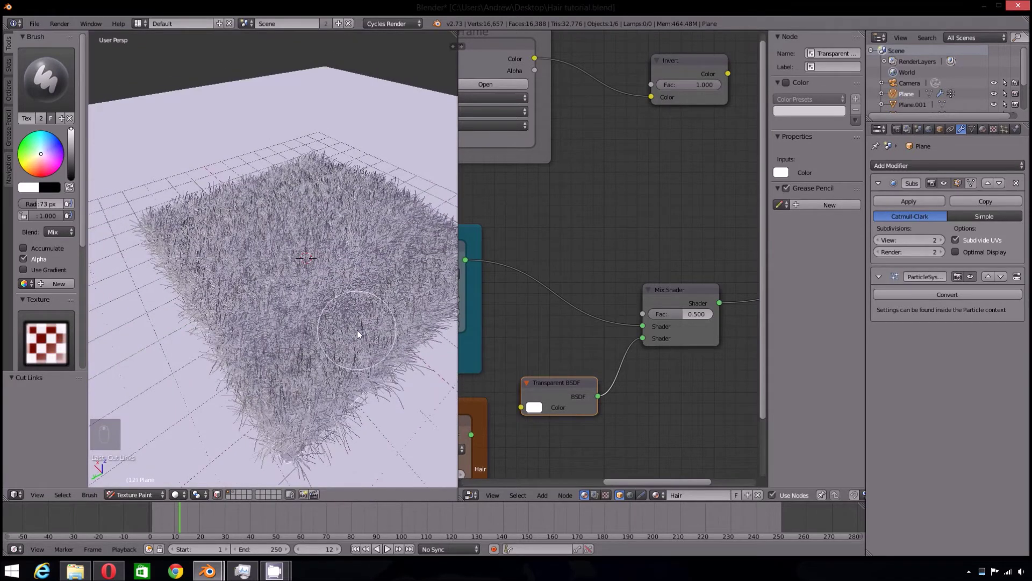
key(shift+z)
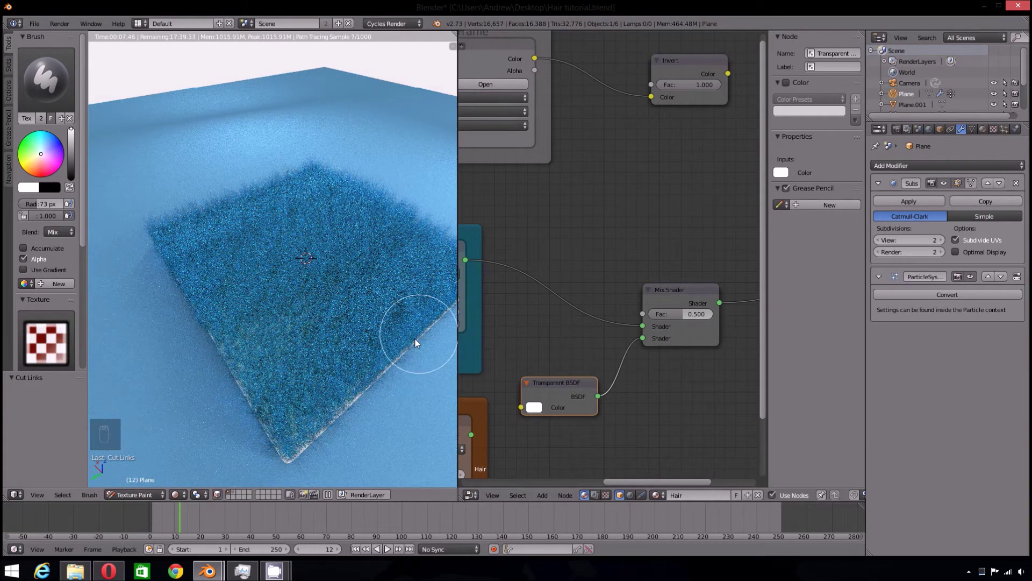
key(z)
key(z)
key(z)
Link the mask Image Texture's Color output to the Mix Shader's Fac input
middle_drag(537, 185, 567, 285)
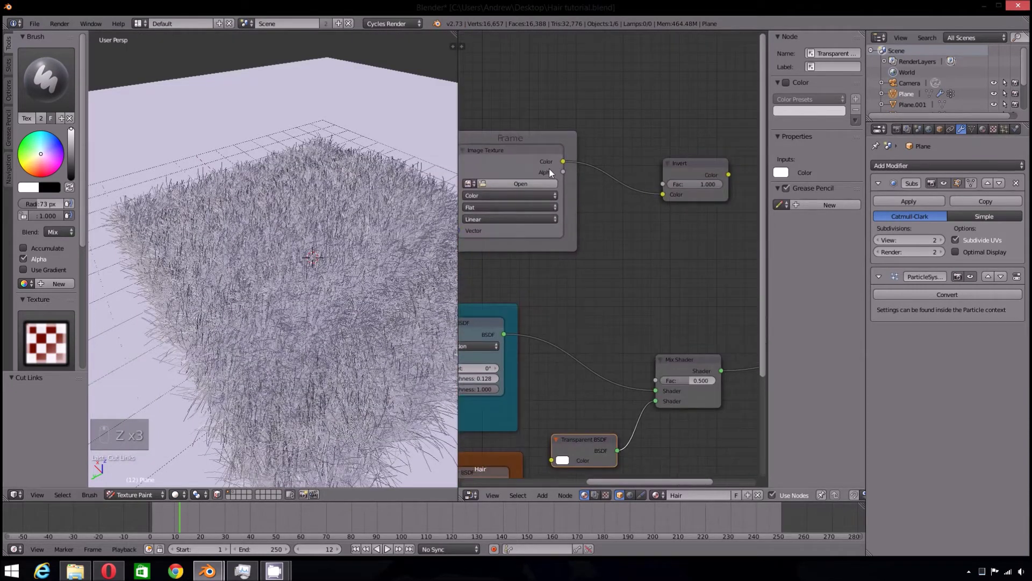
drag(563, 162, 656, 380)
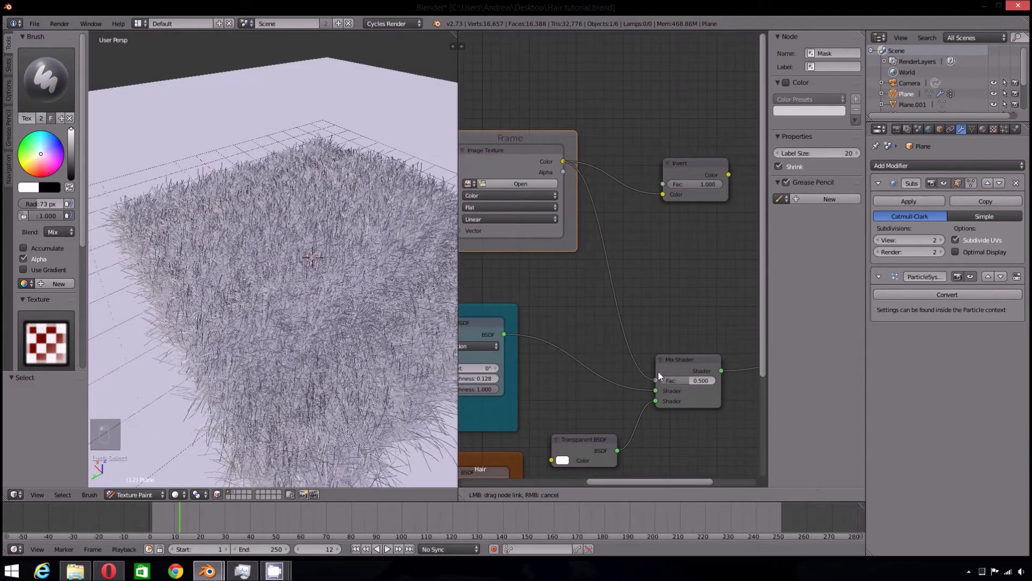
middle_drag(607, 303, 647, 320)
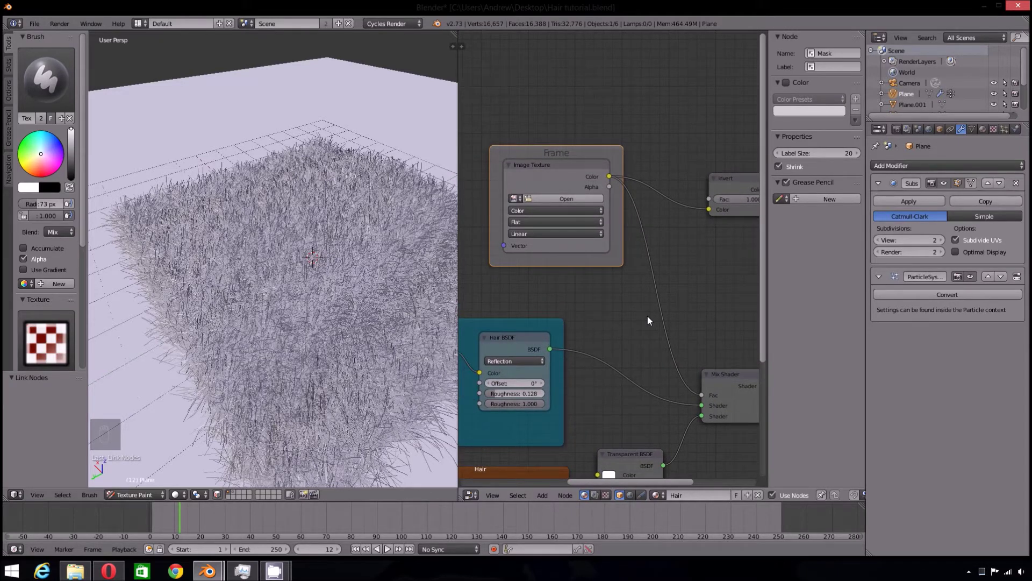
Load transpant mask.png from the Hair Tutorial Textures folder into the Image Texture node, and preview the Hair material on a sphere
click(543, 196)
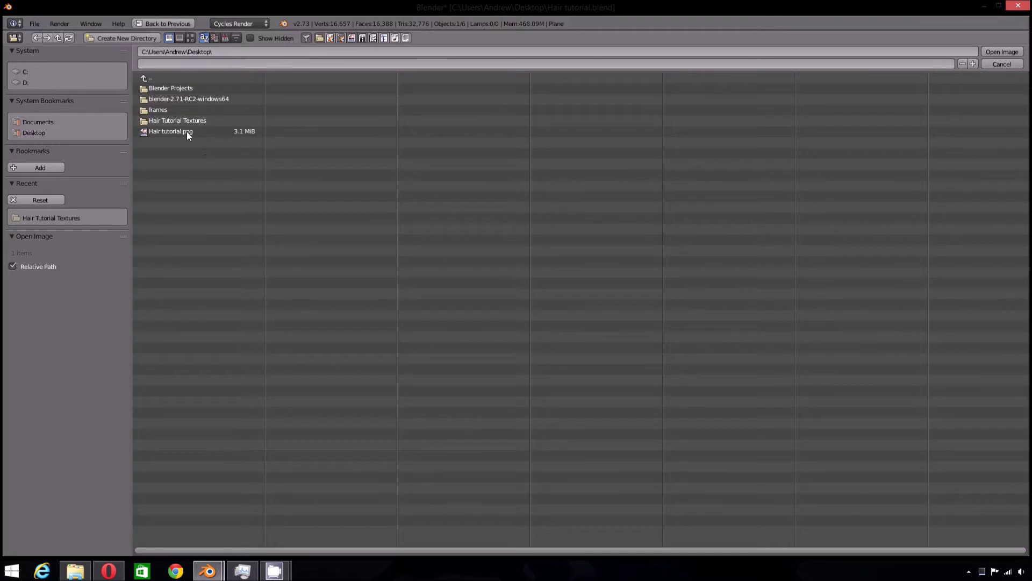
click(173, 118)
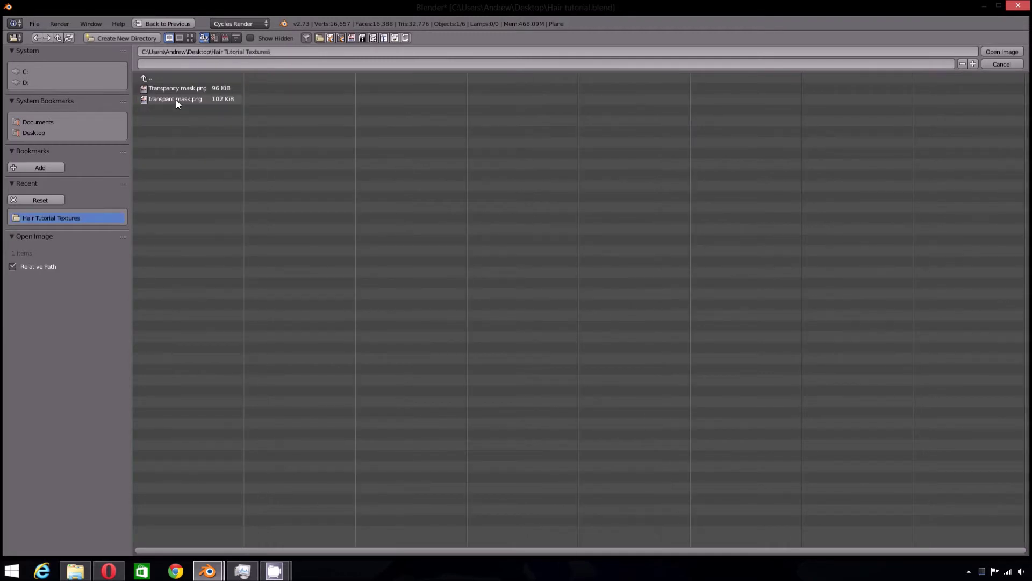
double_click(176, 99)
middle_drag(573, 220, 513, 149)
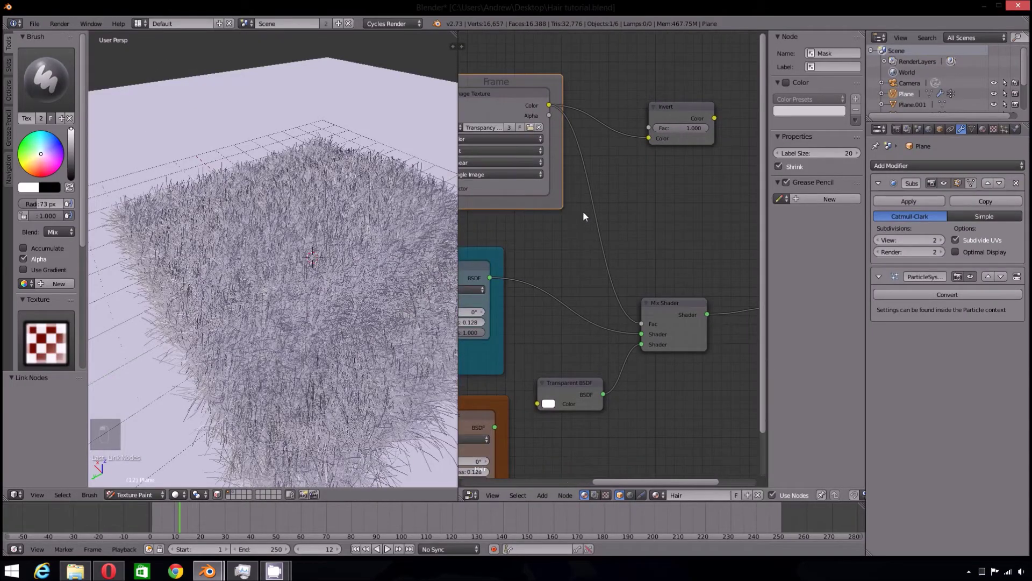
click(983, 130)
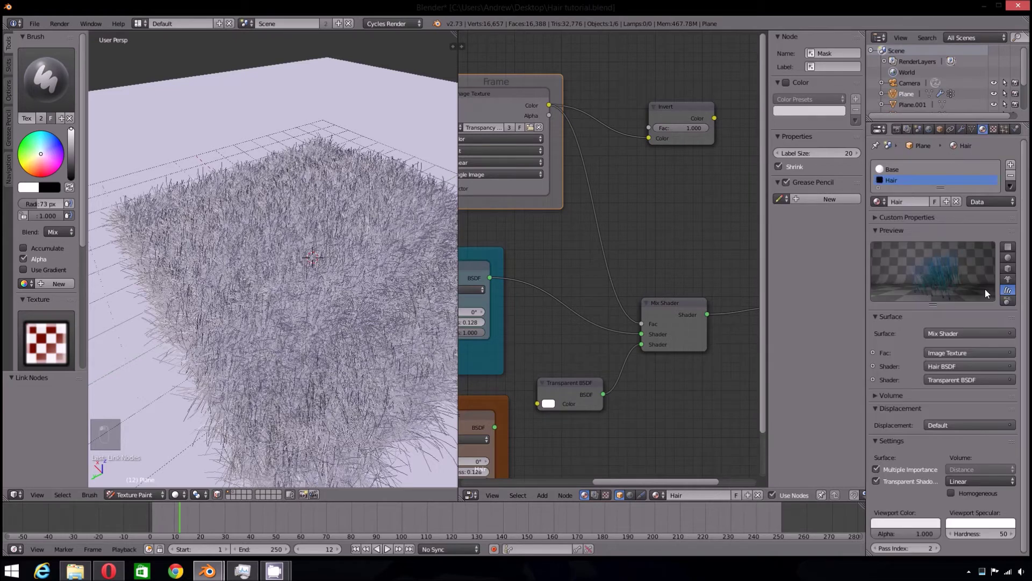
click(1008, 258)
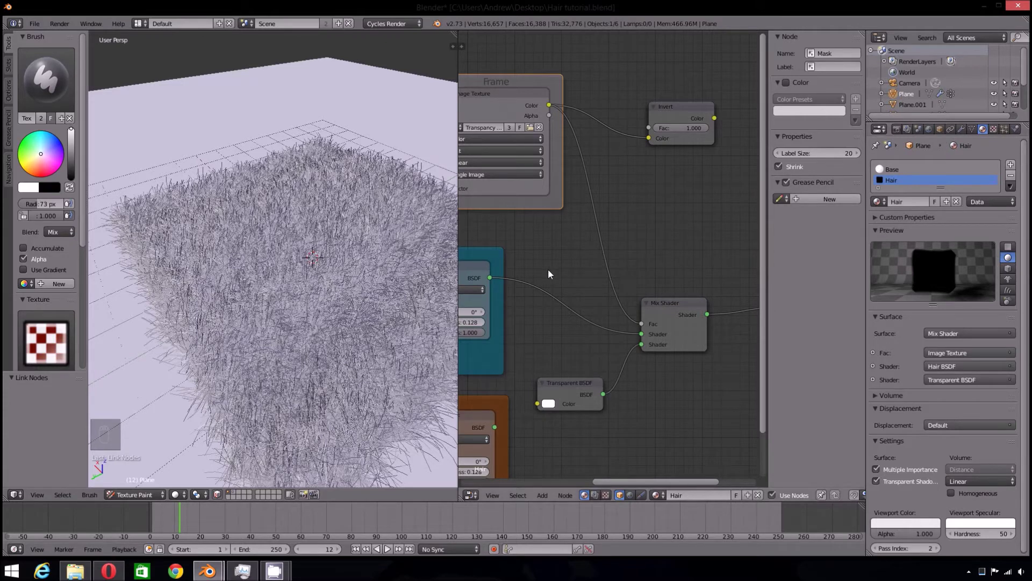
Switch the plane from Texture Paint to Object Mode and show the viewport in rendered shading
middle_drag(549, 272, 611, 260)
scroll(325, 289, down, 5)
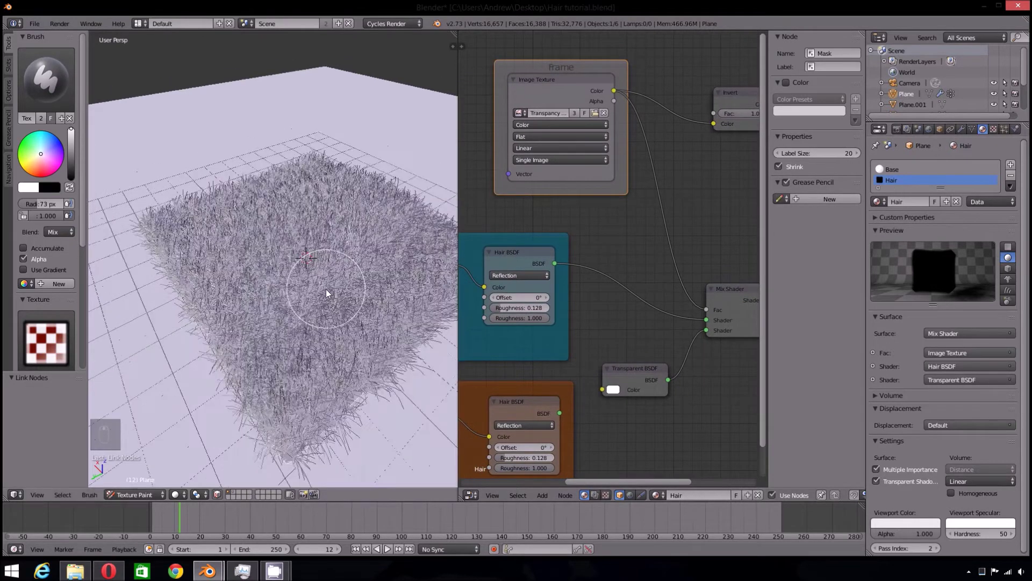
click(151, 496)
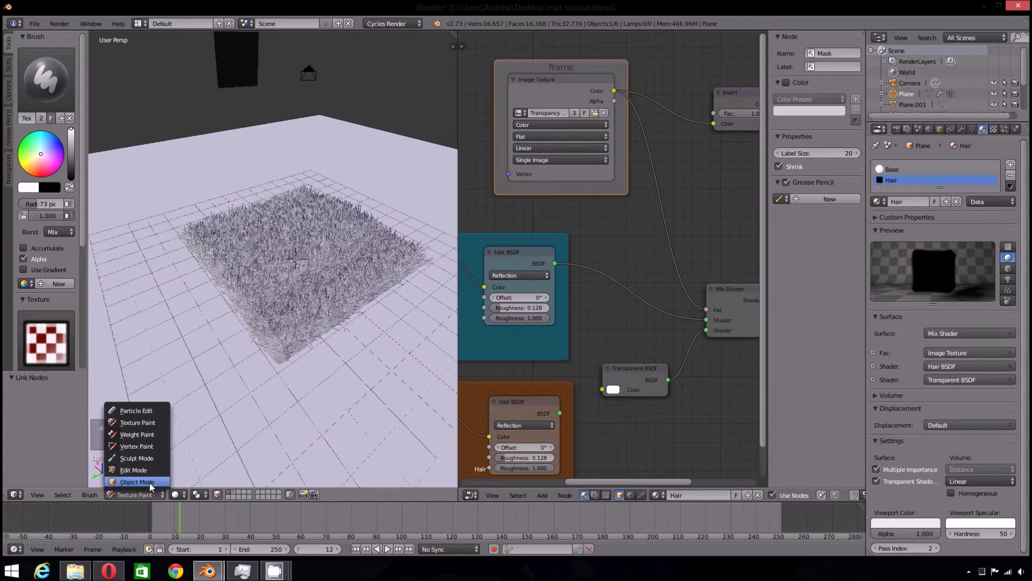
click(150, 483)
key(shift+z)
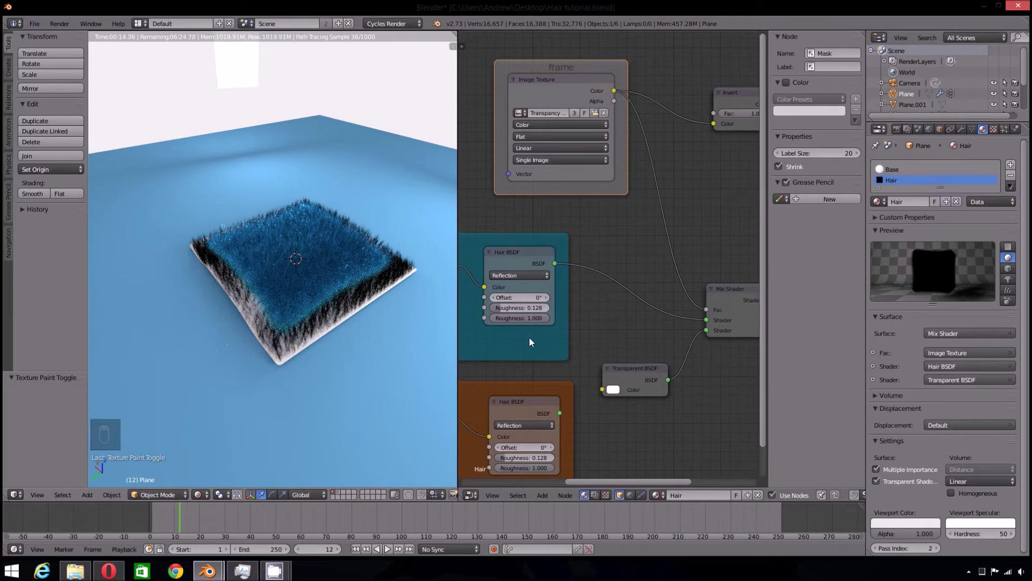
Examine the masked hair along the plane's edges from several angles in the render, and return to solid shading
middle_drag(699, 294, 759, 278)
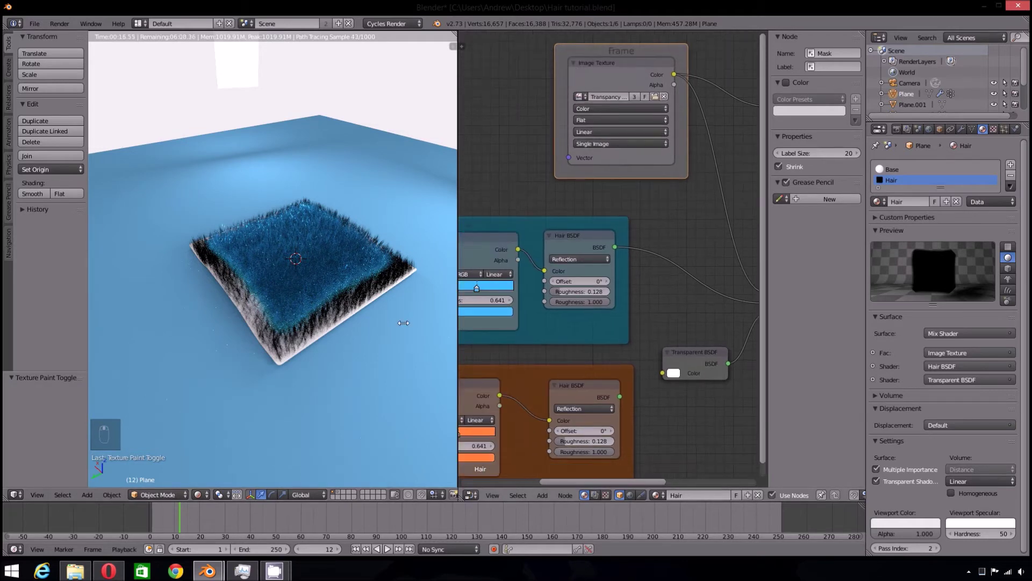
middle_drag(369, 343, 388, 324)
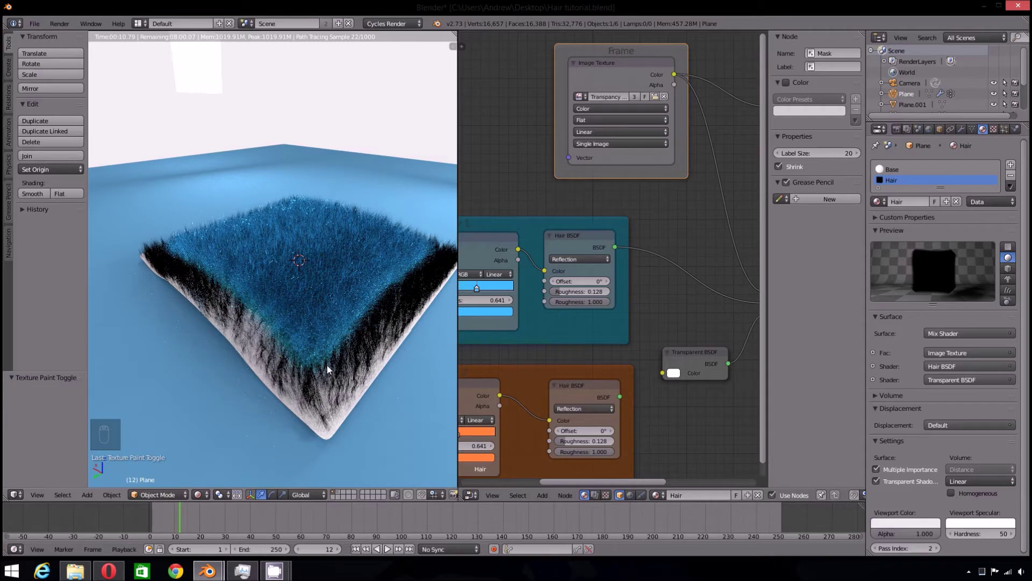
middle_drag(308, 364, 301, 364)
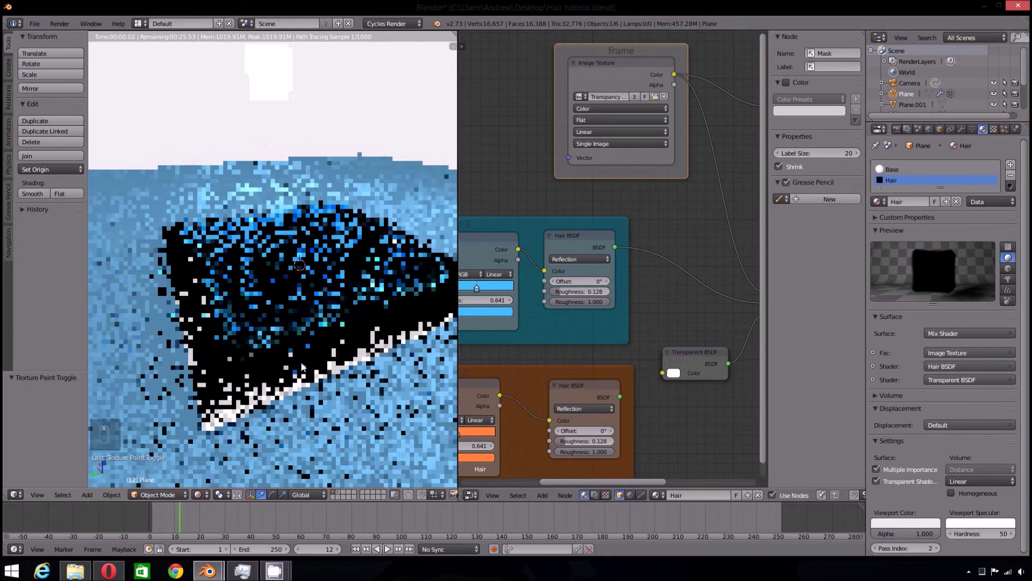
middle_drag(247, 328, 269, 328)
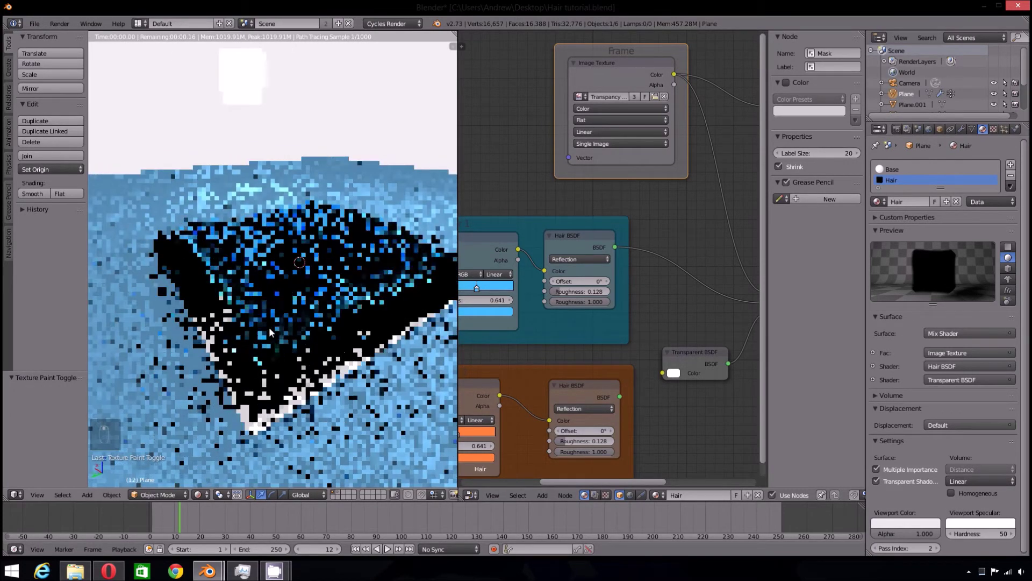
key(z)
key(z)
key(z)
Set the root thickness to 0.01 in the particle system's Cycles Hair Settings
click(1004, 130)
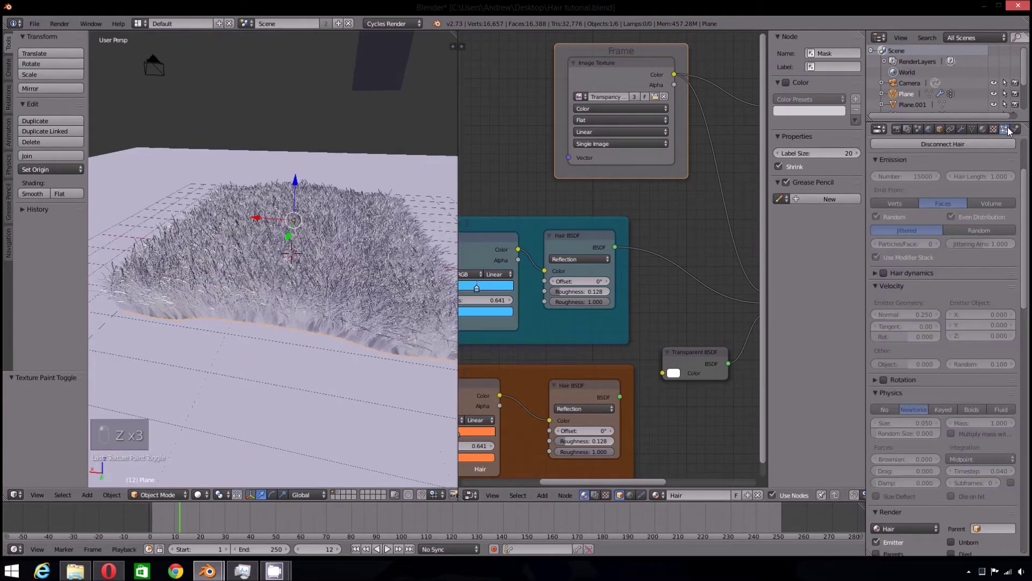
scroll(990, 449, down, 10)
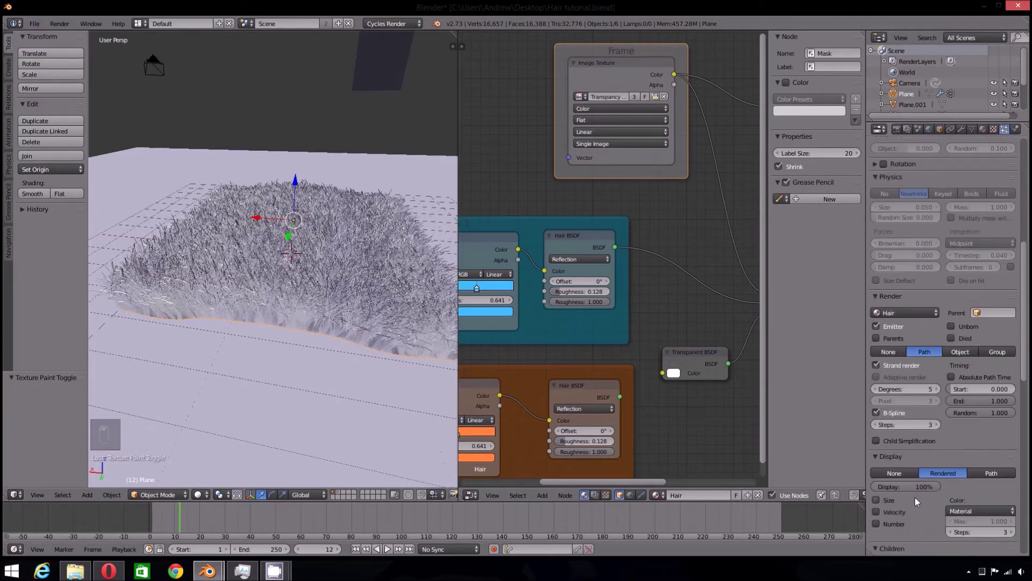
scroll(915, 498, down, 20)
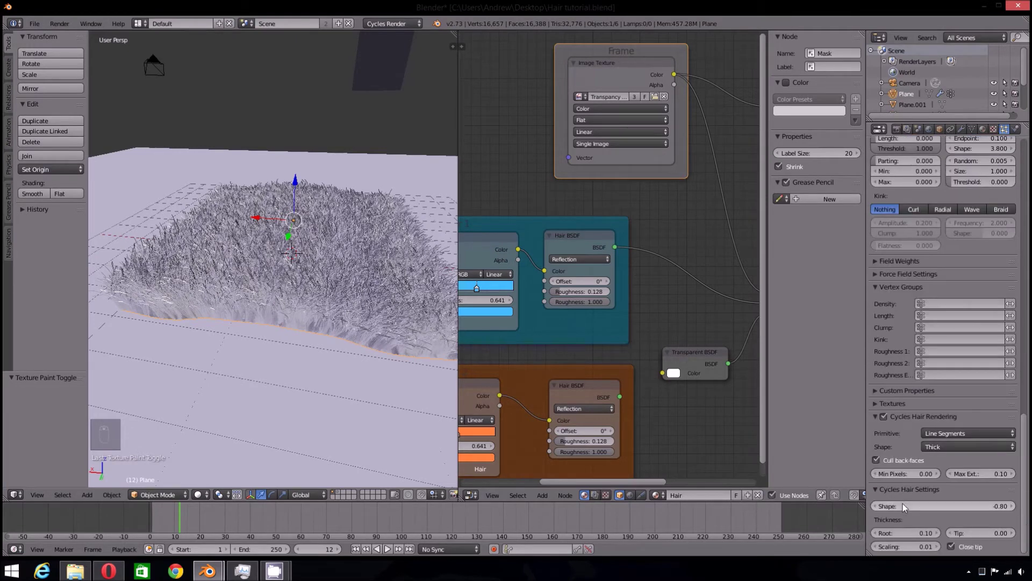
click(913, 533)
key(BackSpace)
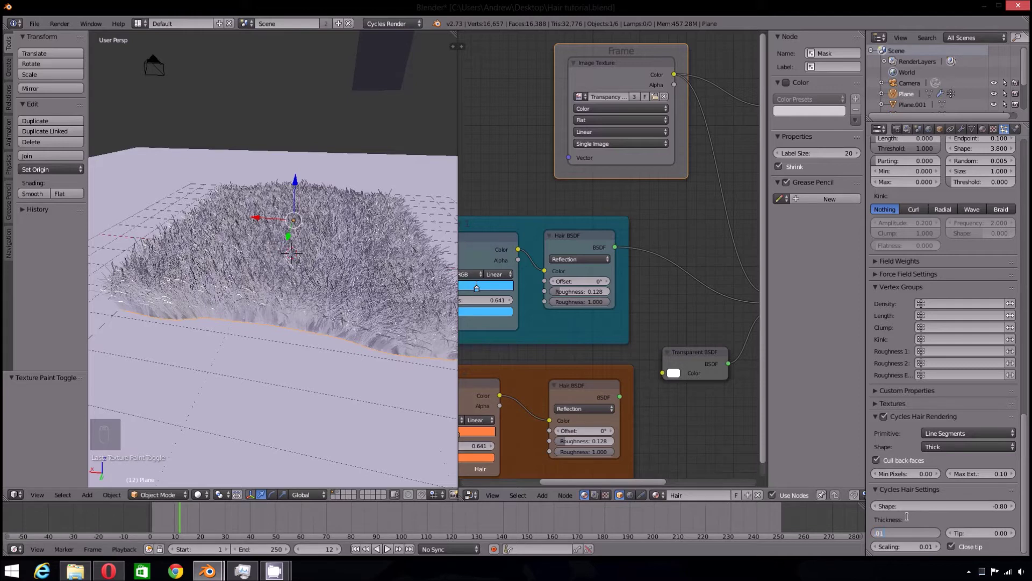
key(Return)
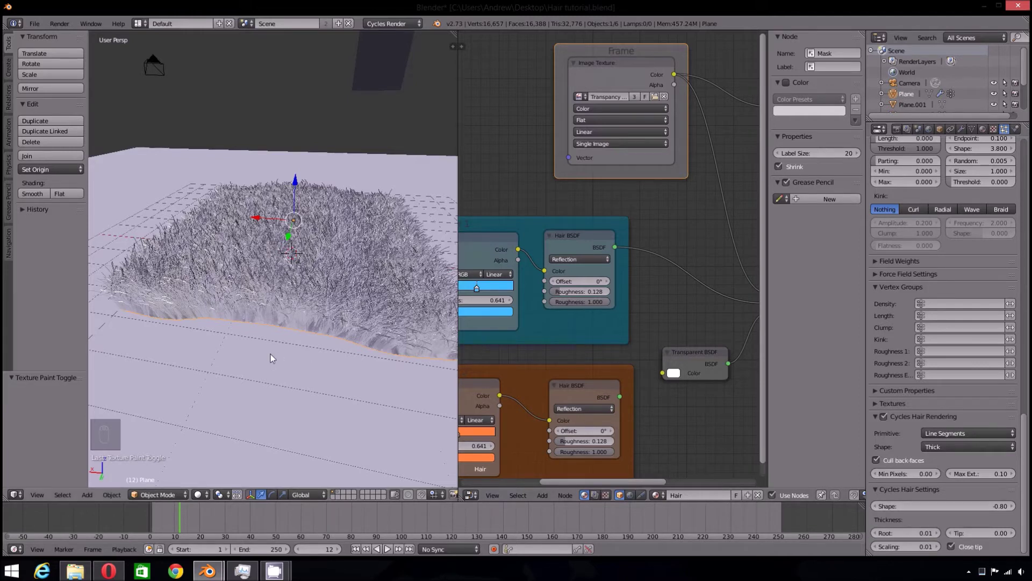
Examine the thinner hair and the plane's transparent border up close in rendered shading, and return to solid shading
middle_drag(270, 354, 331, 345)
key(shift+z)
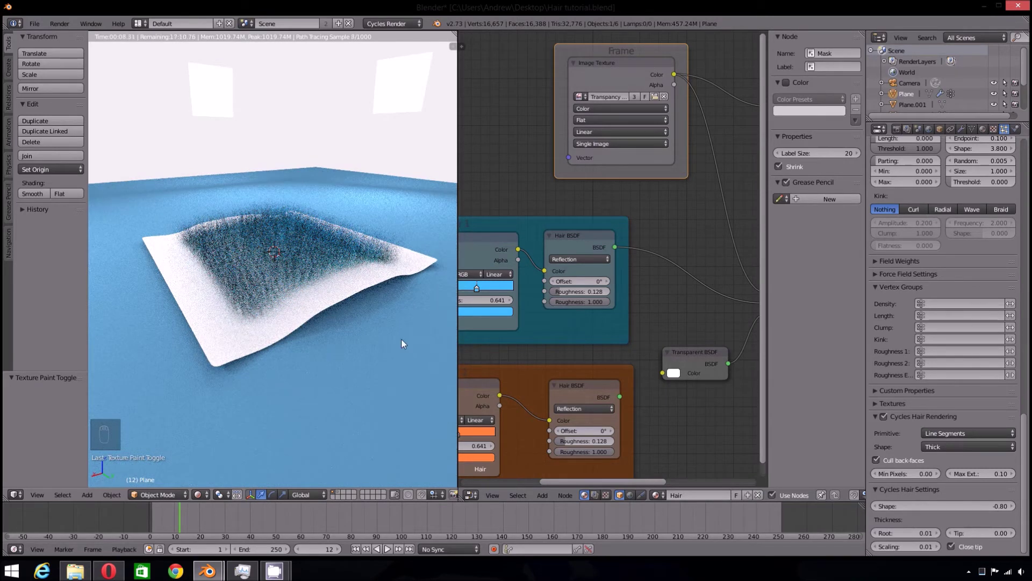
middle_drag(304, 334, 277, 326)
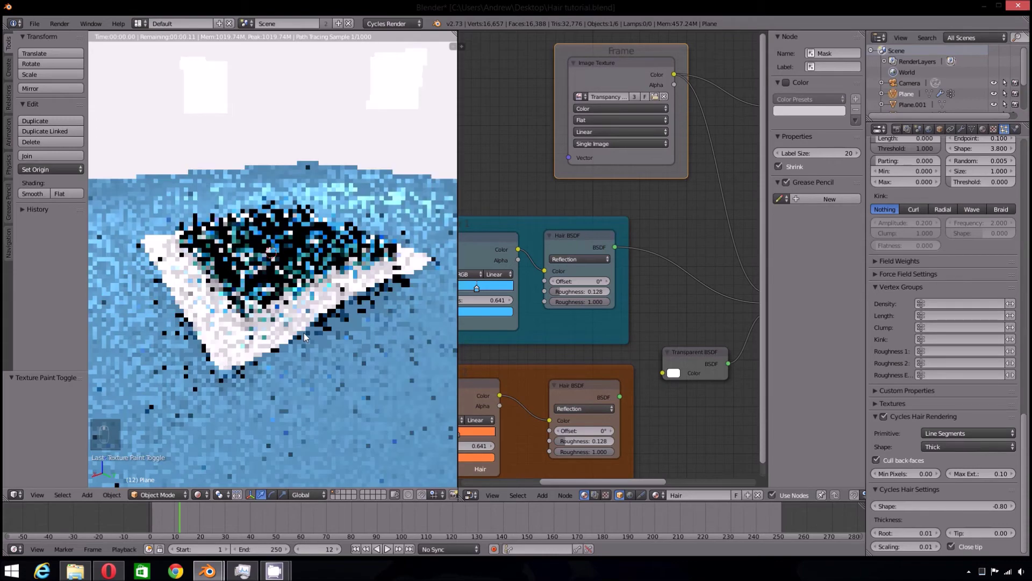
scroll(277, 326, up, 4)
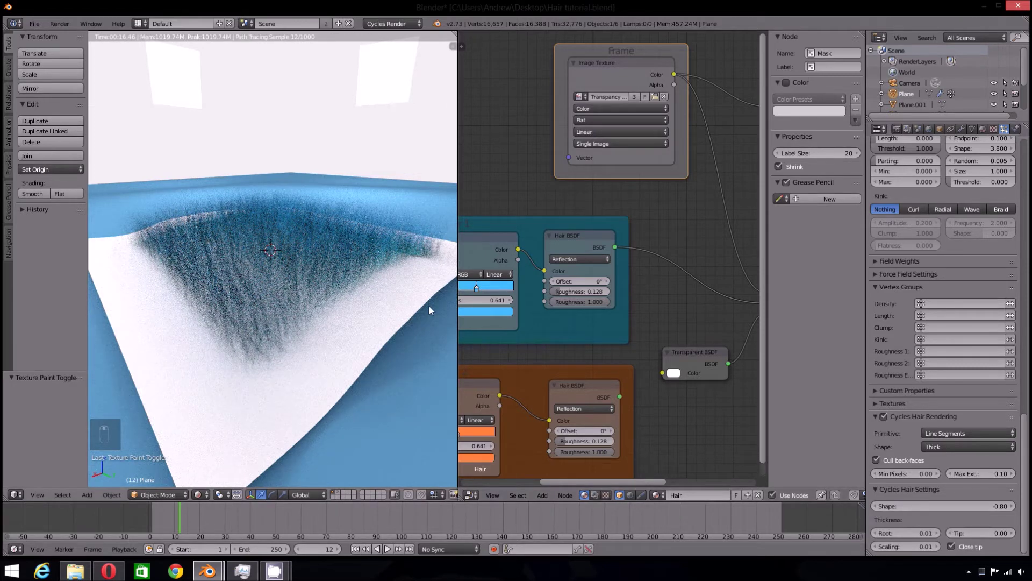
key(z)
key(z)
key(z)
Cut the Transparent BSDF's link to the Mix Shader and move the node below the orange Color 2 frame
scroll(332, 305, down, 5)
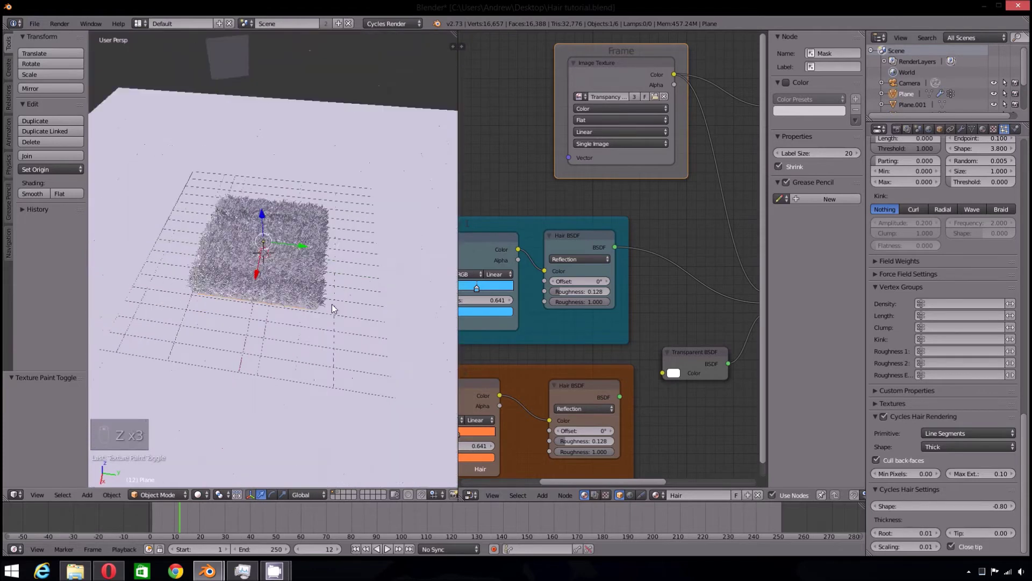
scroll(694, 322, down, 3)
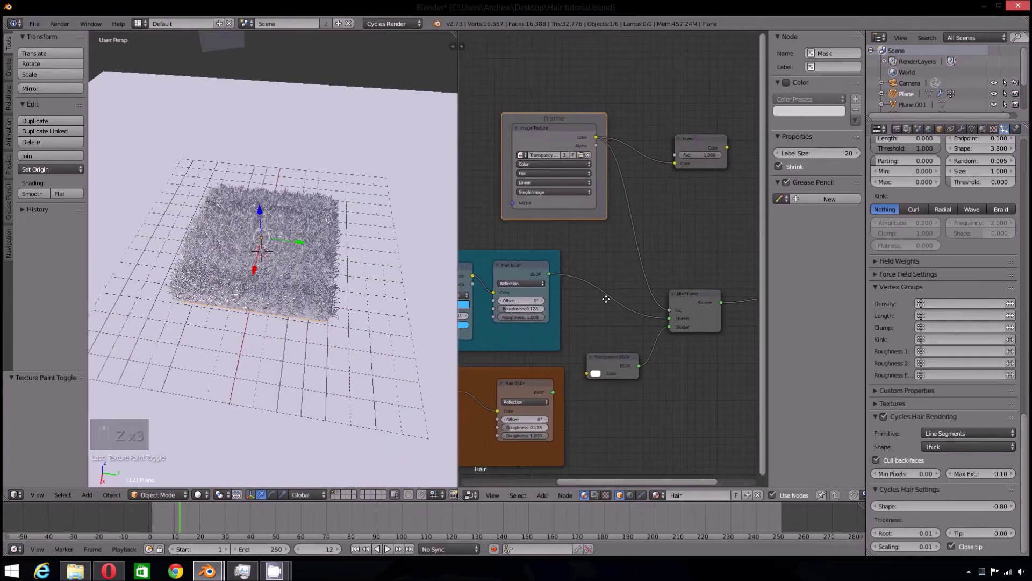
middle_drag(299, 343, 258, 344)
scroll(228, 305, up, 3)
scroll(647, 343, up, 2)
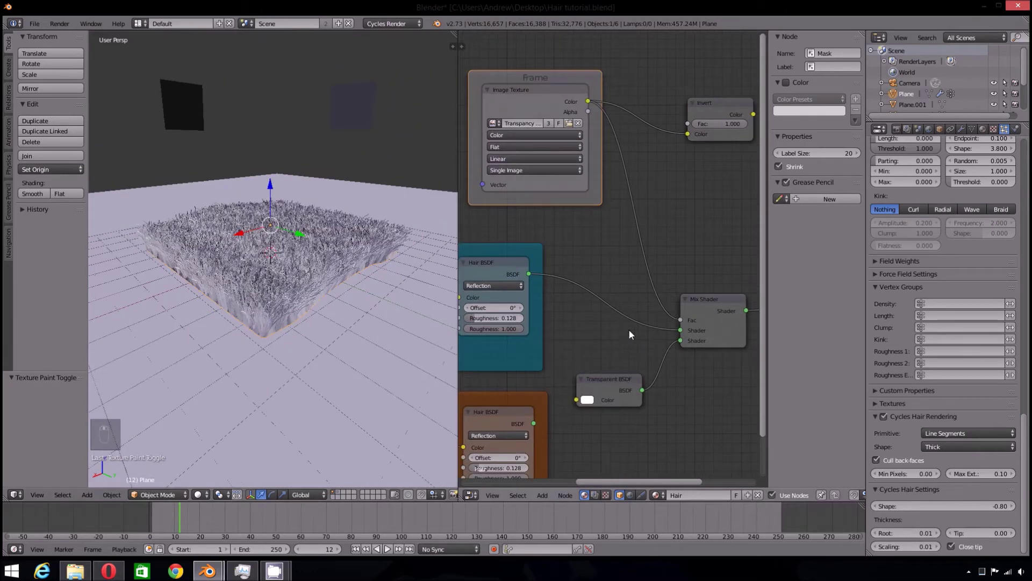
ctrl+right_drag(648, 318, 682, 361)
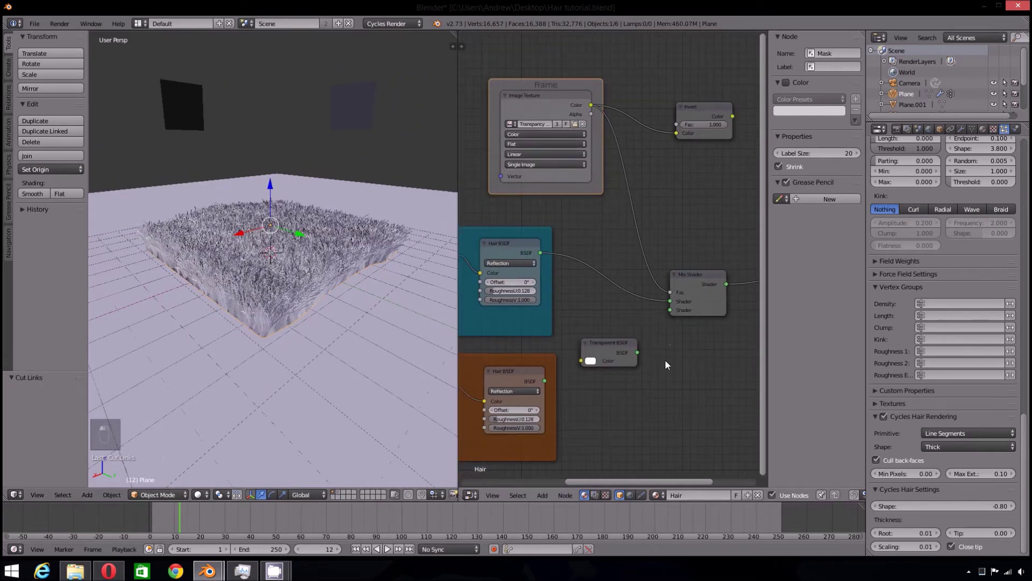
scroll(682, 361, down, 2)
right_click(621, 332)
key(g)
click(538, 468)
Link the orange frame's Hair BSDF to the Mix Shader's second shader input, and show the Hair material's settings
middle_drag(576, 364, 640, 337)
drag(615, 324, 705, 274)
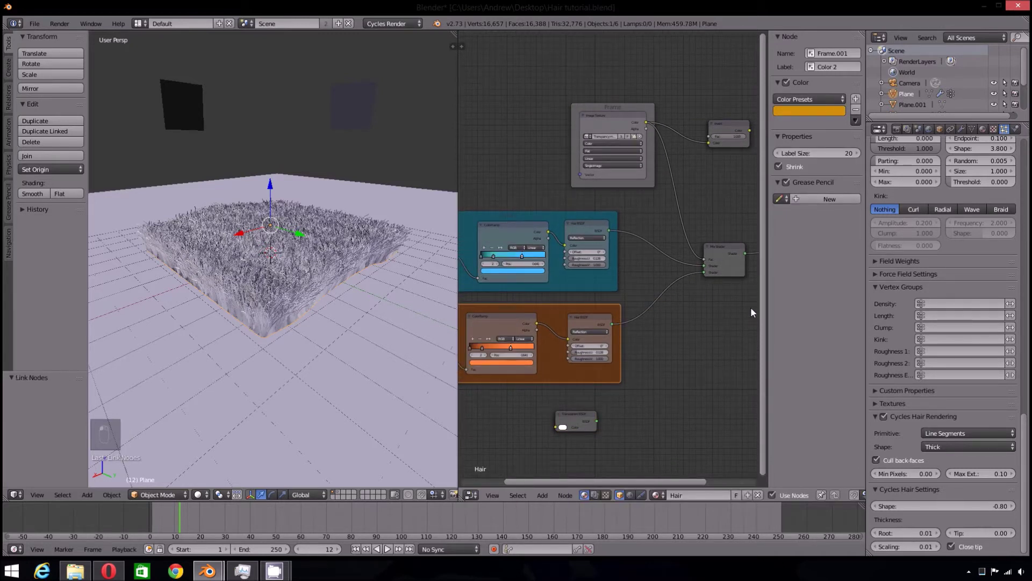
click(983, 129)
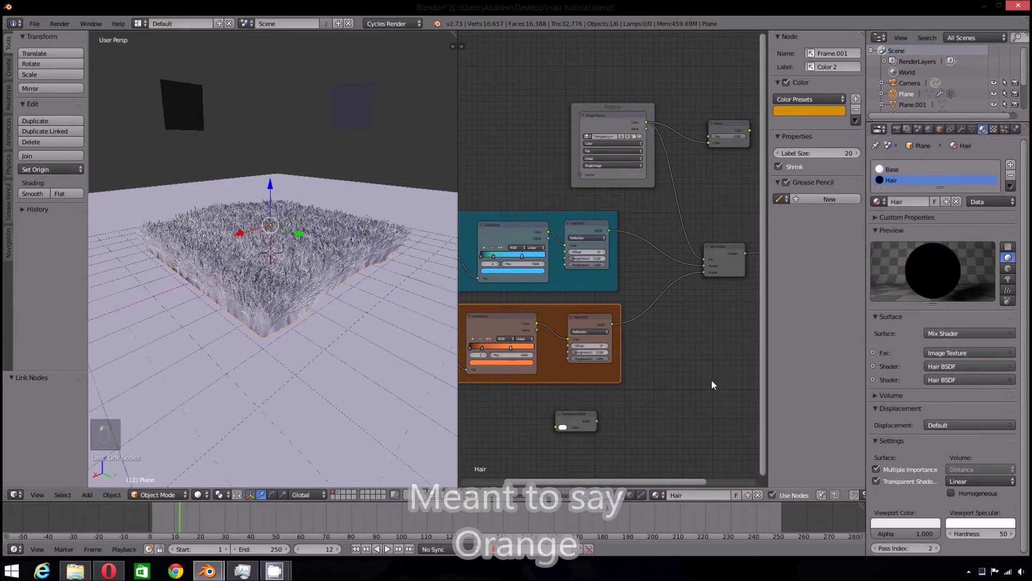
scroll(209, 306, up, 4)
scroll(226, 317, down, 5)
scroll(238, 329, up, 2)
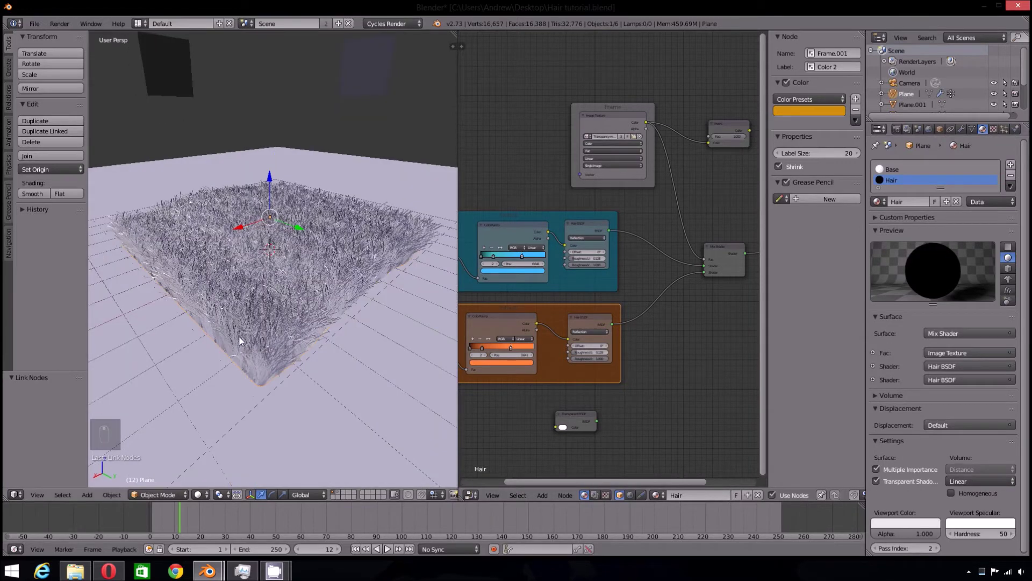
Set the hair's root thickness to 0.1 in Cycles Hair Settings and check the blue and orange hair in rendered shading
key(shift+z)
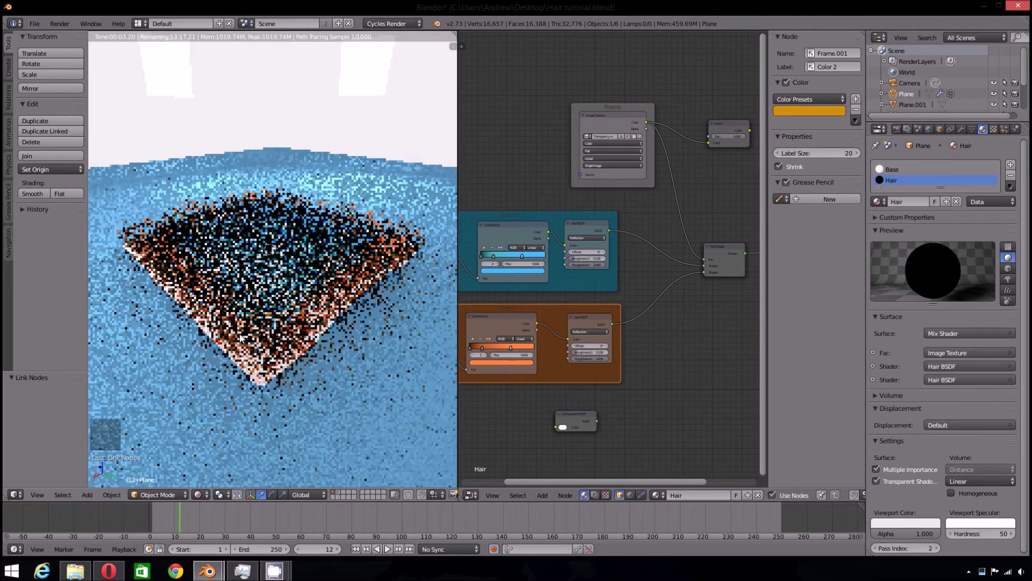
click(1003, 131)
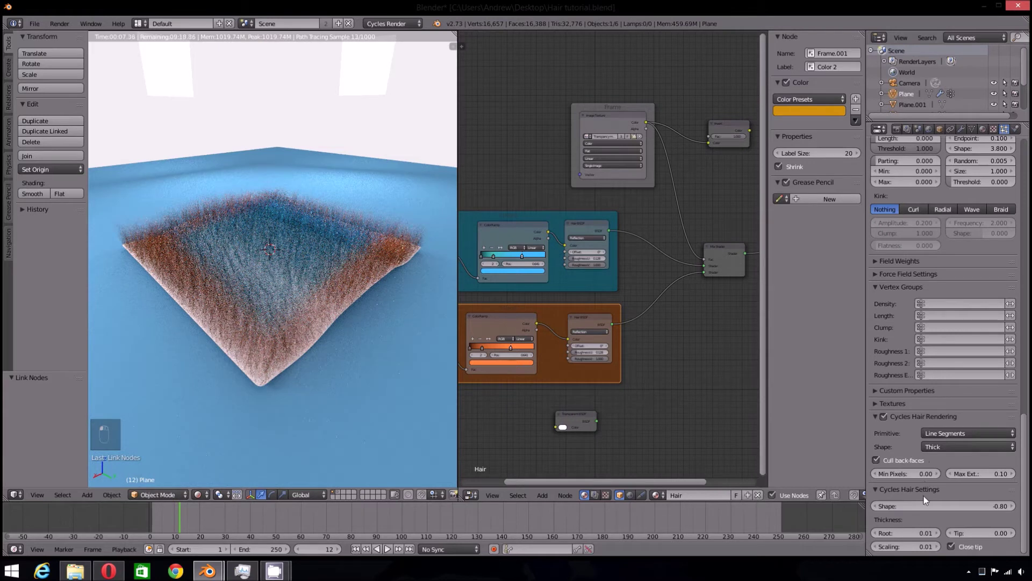
click(915, 533)
text(.1)
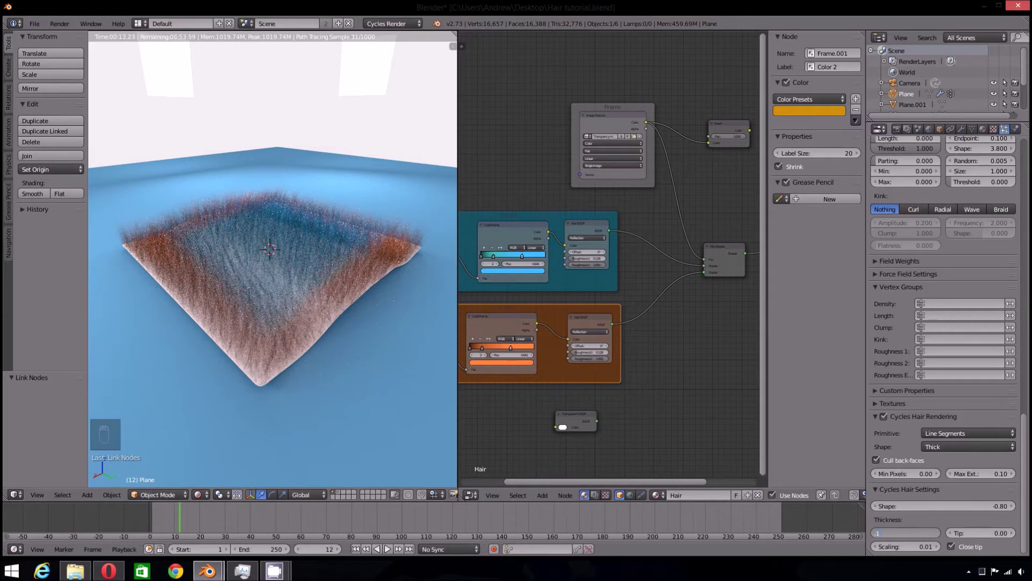
key(Return)
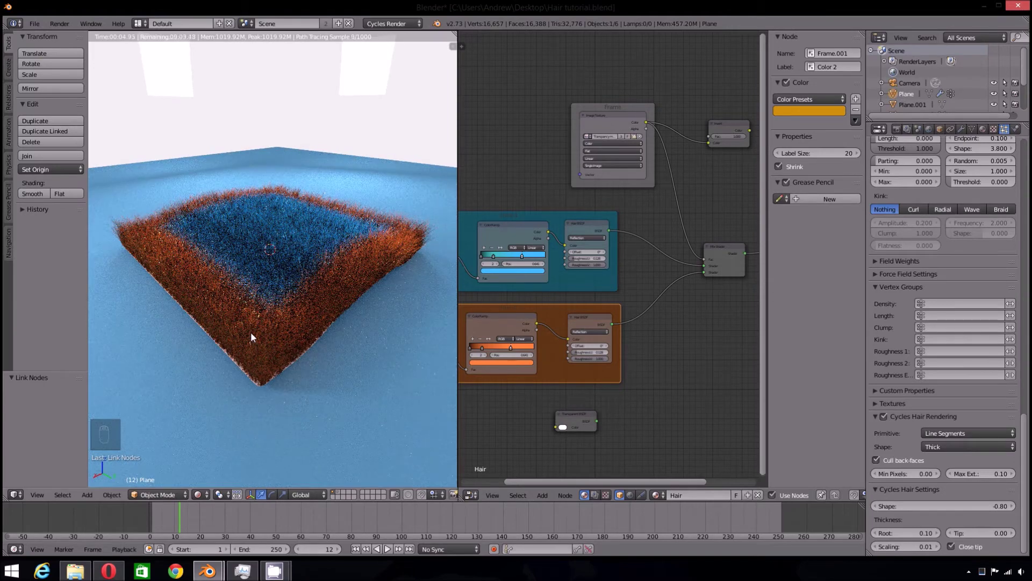
middle_drag(360, 237, 315, 291)
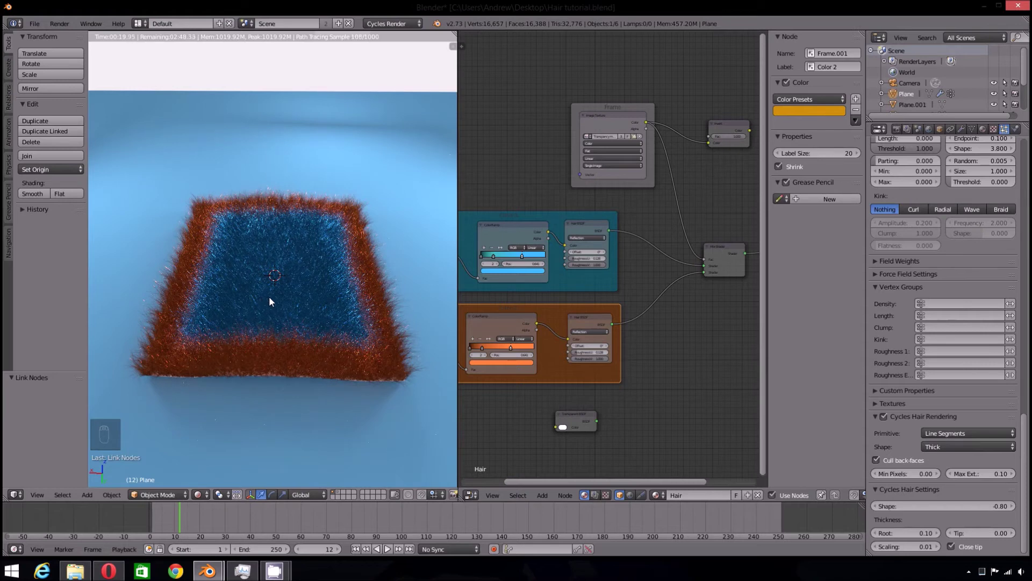
key(z)
key(z)
key(z)
Move the Material Output farther from the Mix Shader and insert a duplicate Mix Shader into the link between them
mouse_move(734, 301)
middle_down()
mouse_move(601, 356)
mouse_move(593, 349)
mouse_move(675, 315)
middle_up()
middle_drag(618, 295, 506, 315)
right_click(665, 286)
key(g)
click(722, 308)
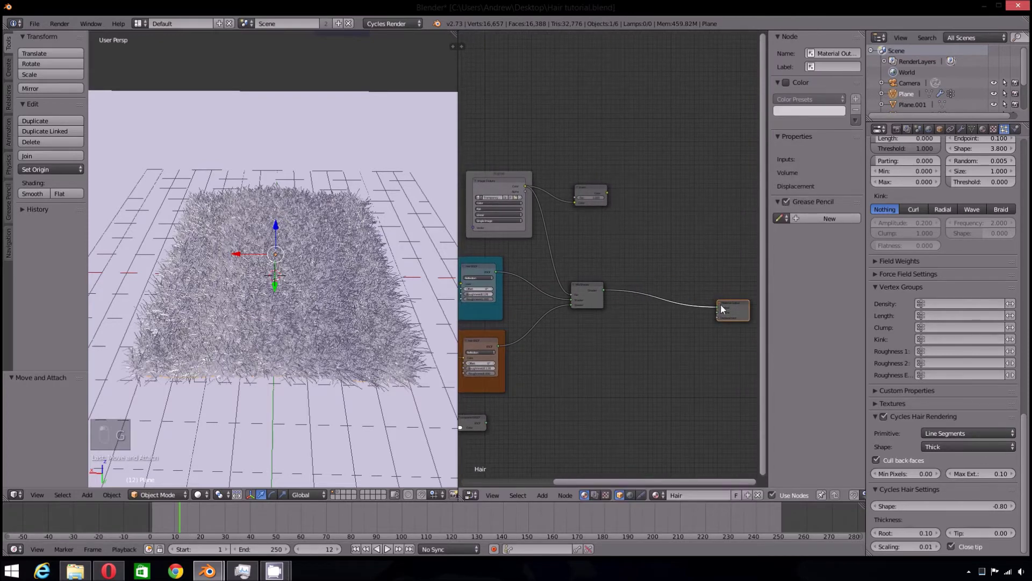
scroll(582, 327, up, 2)
right_click(576, 306)
key(shift+d)
click(727, 316)
Add a Hair BSDF node below the two Mix Shaders
middle_drag(600, 384, 639, 294)
click(542, 495)
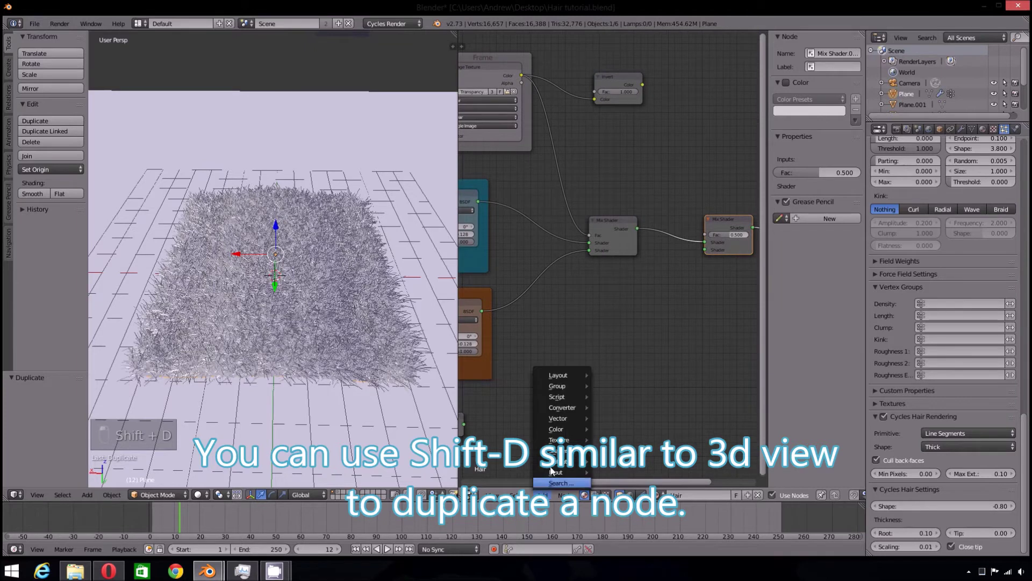
mouse_move(558, 451)
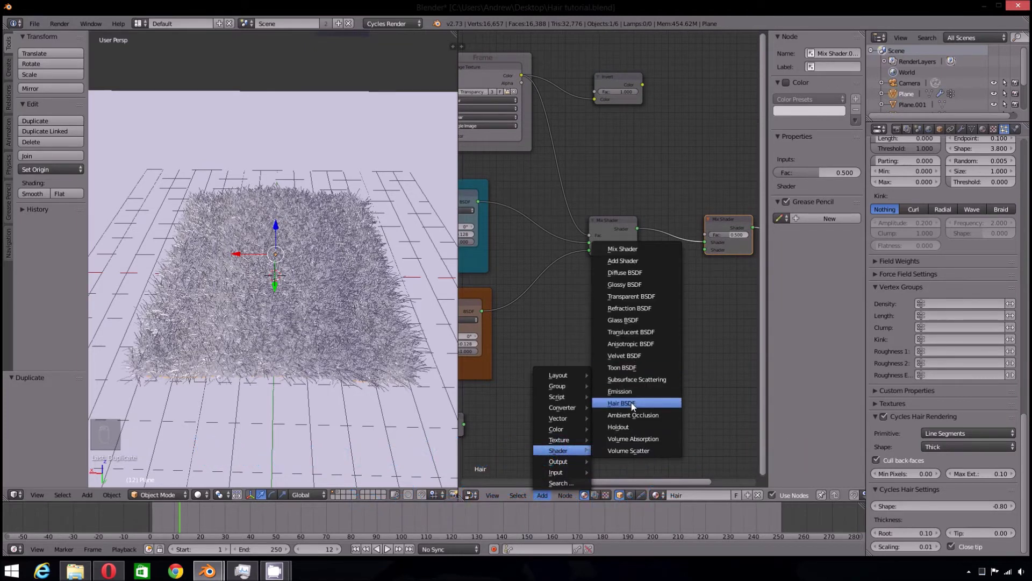
click(631, 402)
click(676, 352)
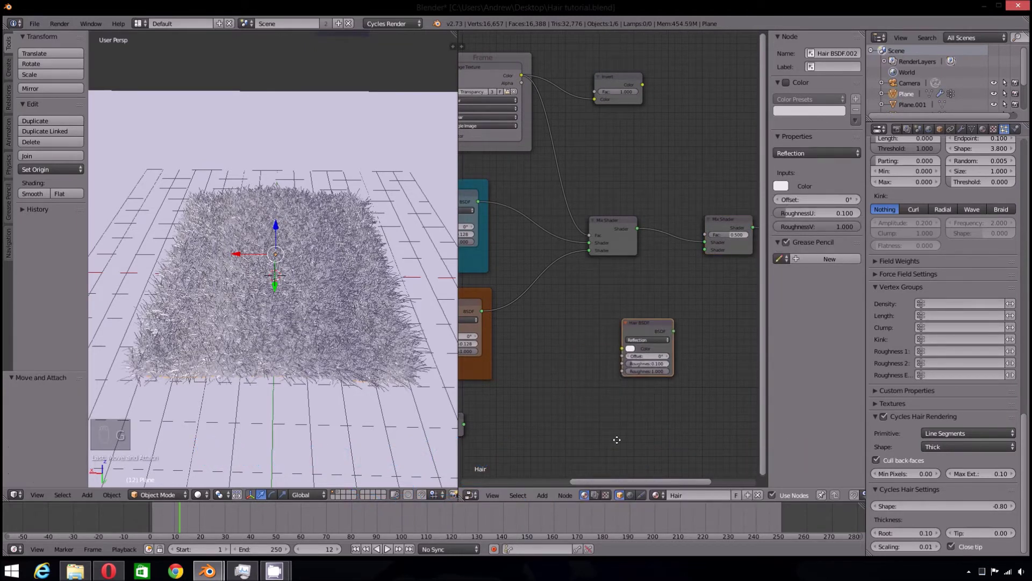
Add a ColorRamp node beside the new Hair BSDF
middle_drag(616, 440, 641, 416)
click(542, 494)
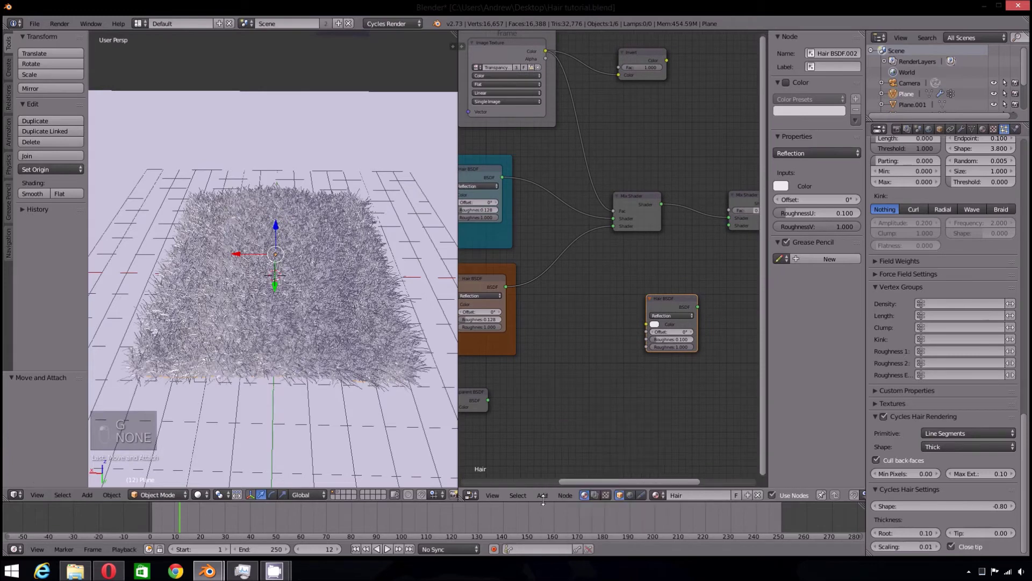
click(543, 496)
mouse_move(559, 428)
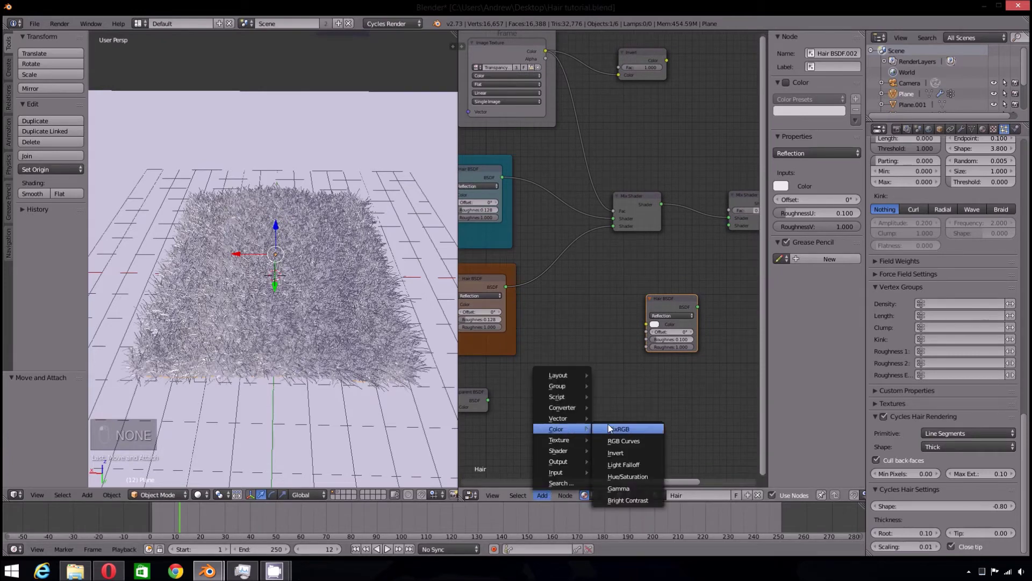
mouse_move(577, 407)
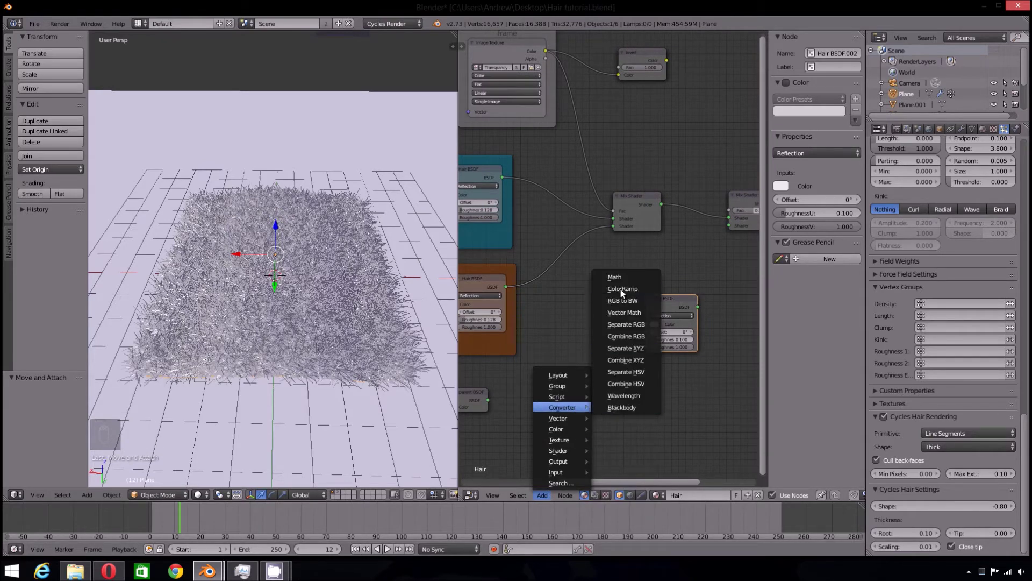
click(622, 292)
click(588, 383)
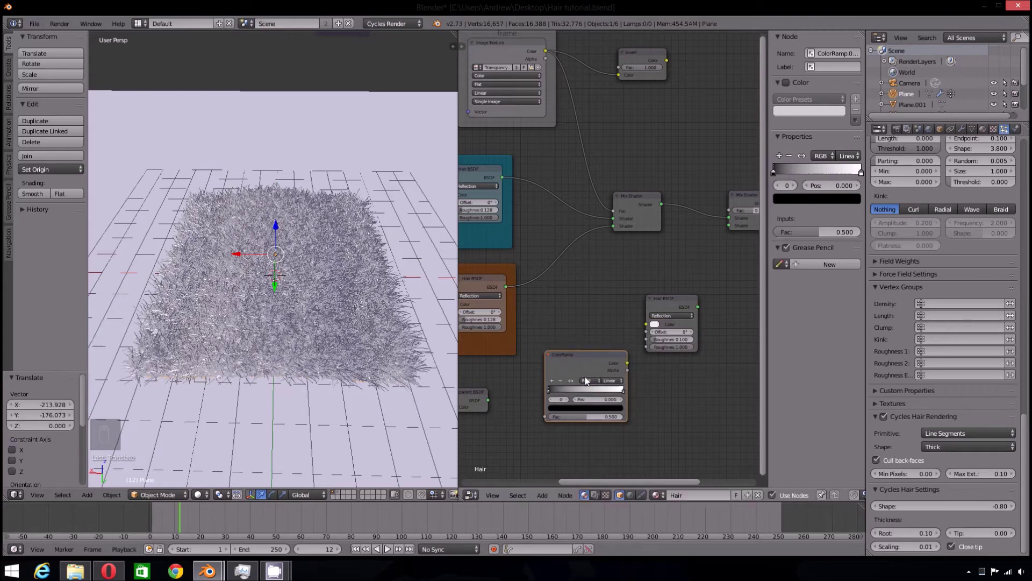
Colour the new ColorRamp's end stop pink and link its Color output to the new Hair BSDF's Color input
click(609, 412)
drag(590, 336, 592, 350)
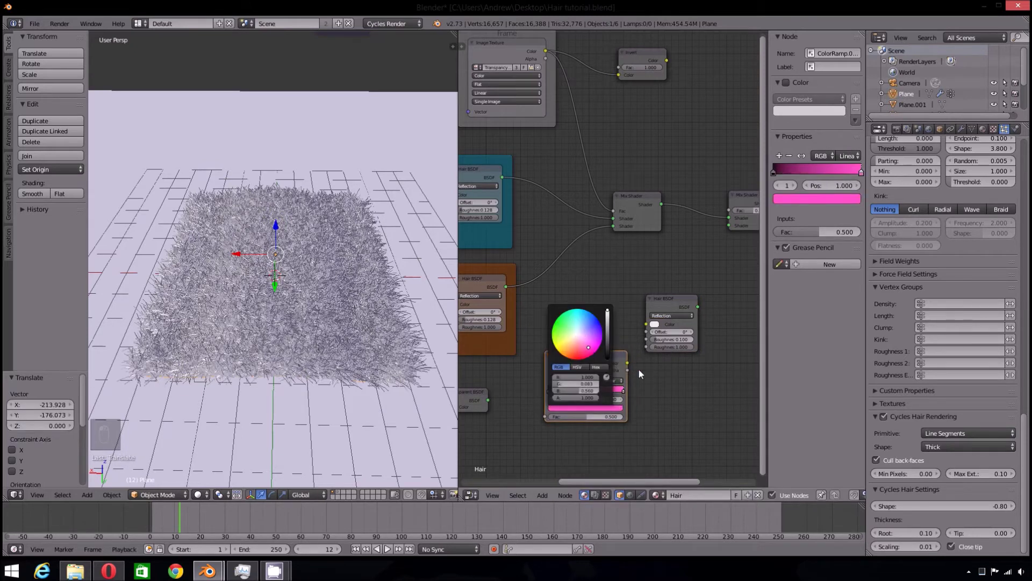
drag(627, 363, 651, 325)
Move the pink ColorRamp farther down from its Hair BSDF and shift the Transparent BSDF closer to the orange frame
middle_drag(649, 383, 686, 326)
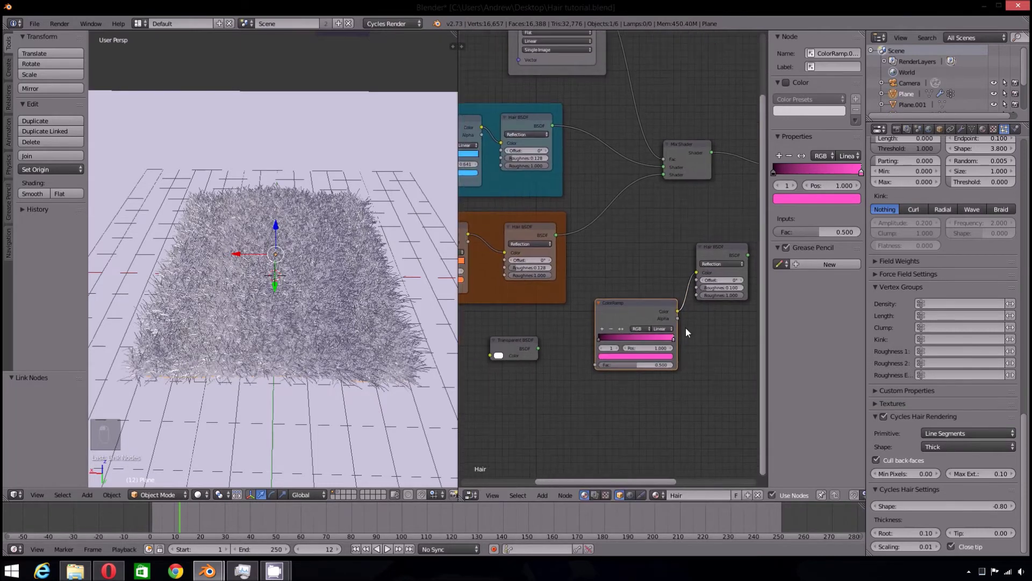
key(g)
click(593, 385)
click(504, 342)
key(g)
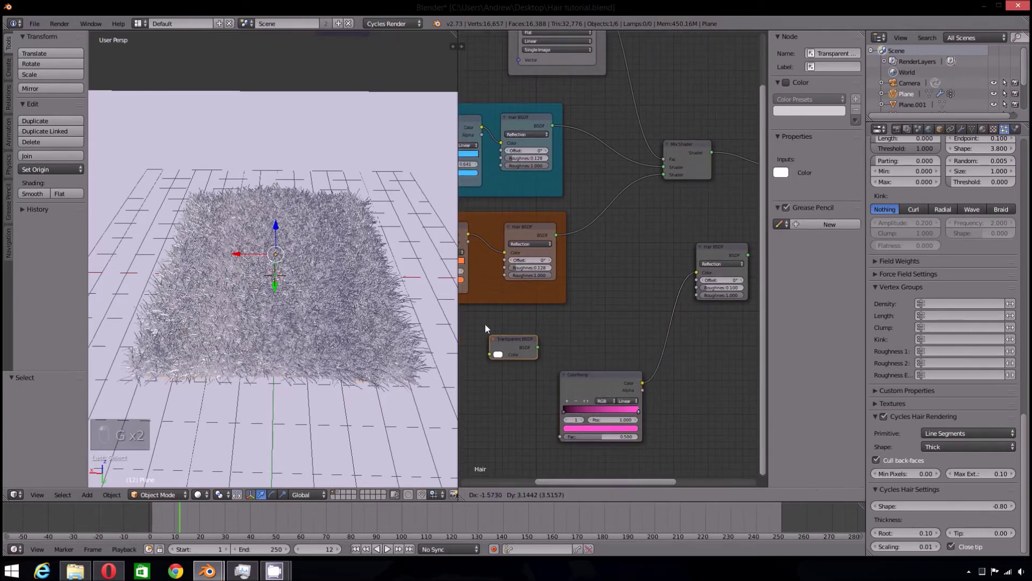
click(483, 324)
middle_drag(532, 383, 541, 365)
Add a Hair Info input node for the pink ColorRamp
scroll(634, 408, down, 1)
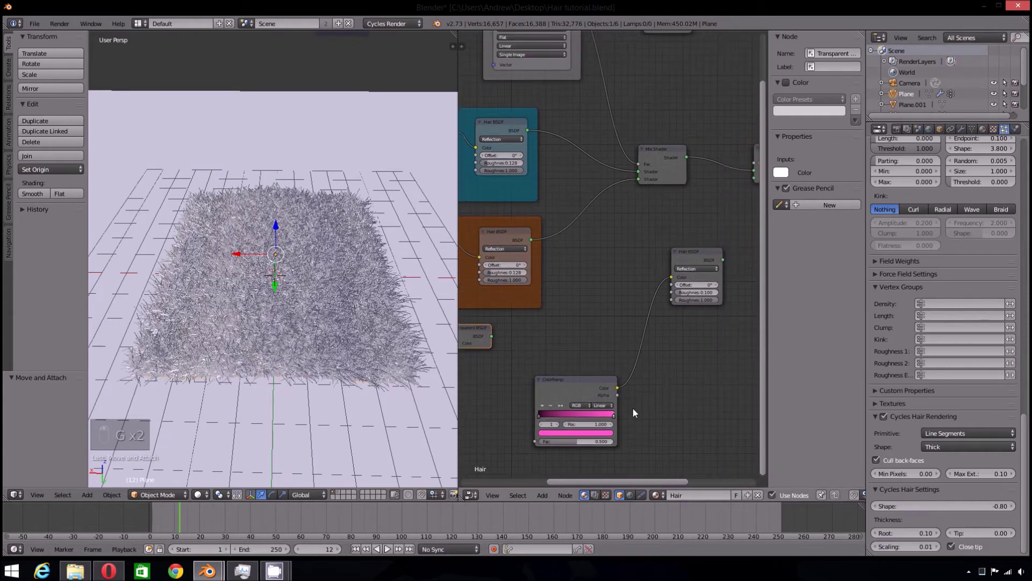
scroll(633, 408, up, 1)
click(555, 495)
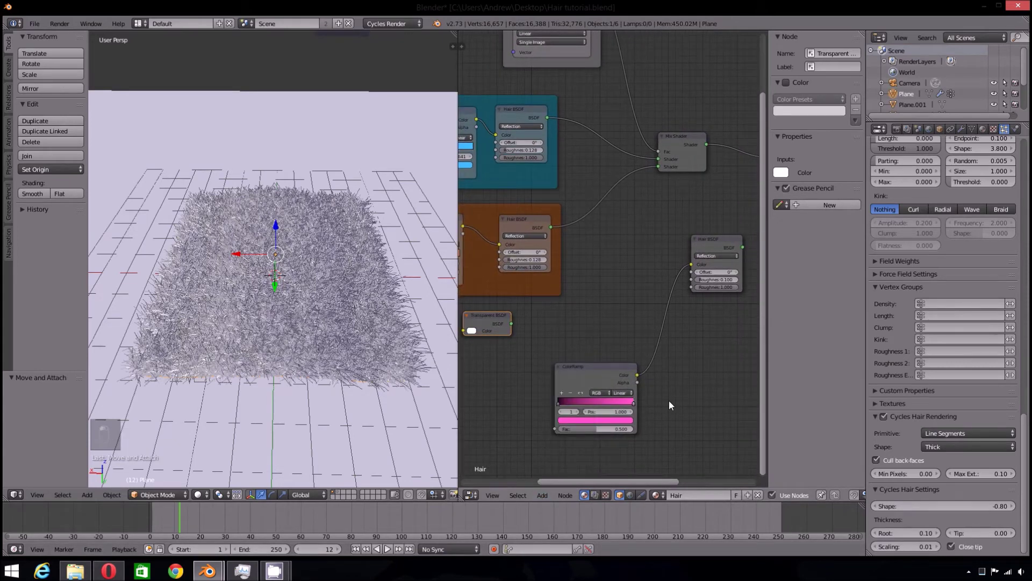
scroll(641, 404, up, 2)
middle_drag(680, 422, 681, 341)
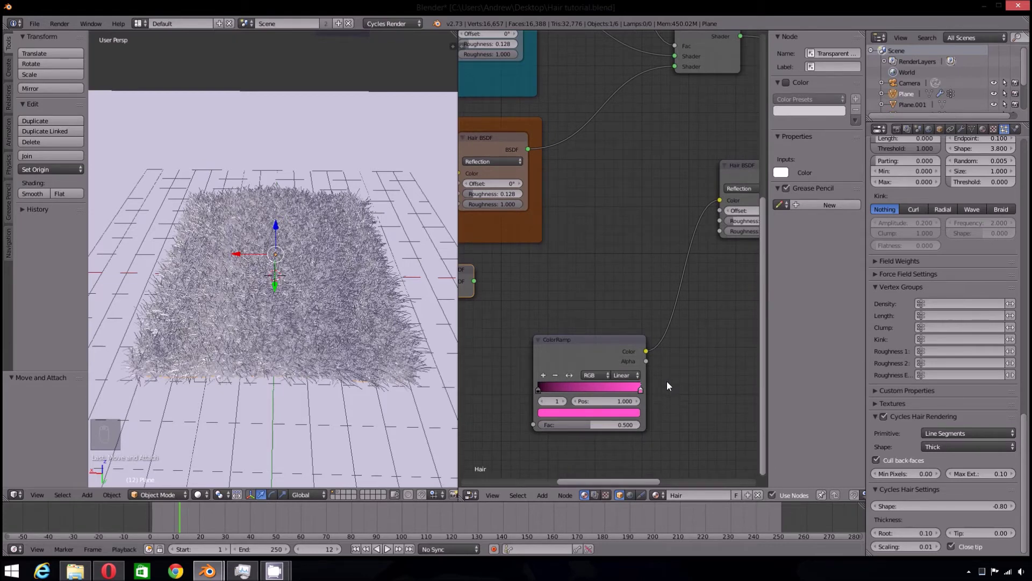
click(542, 495)
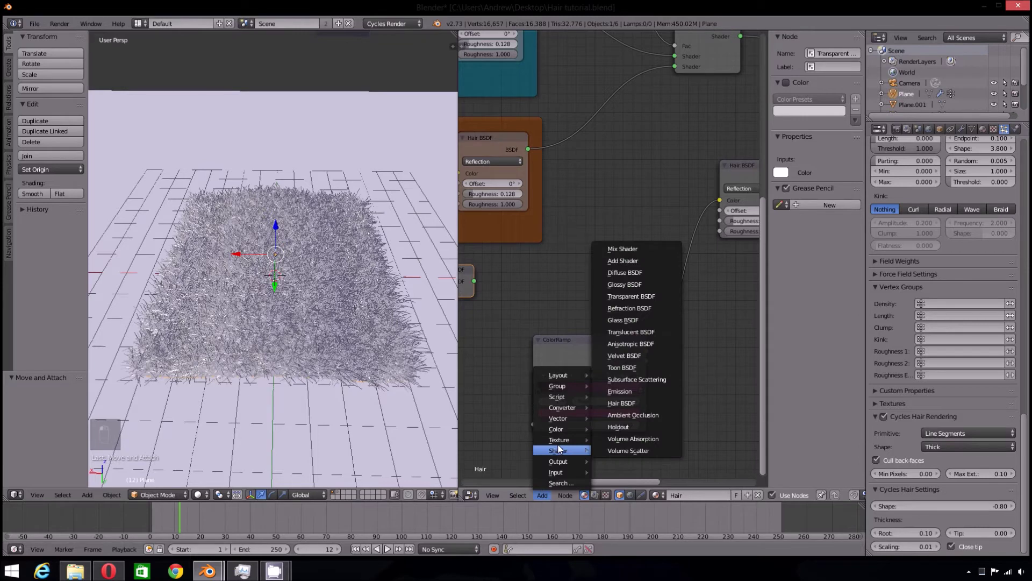
mouse_move(554, 473)
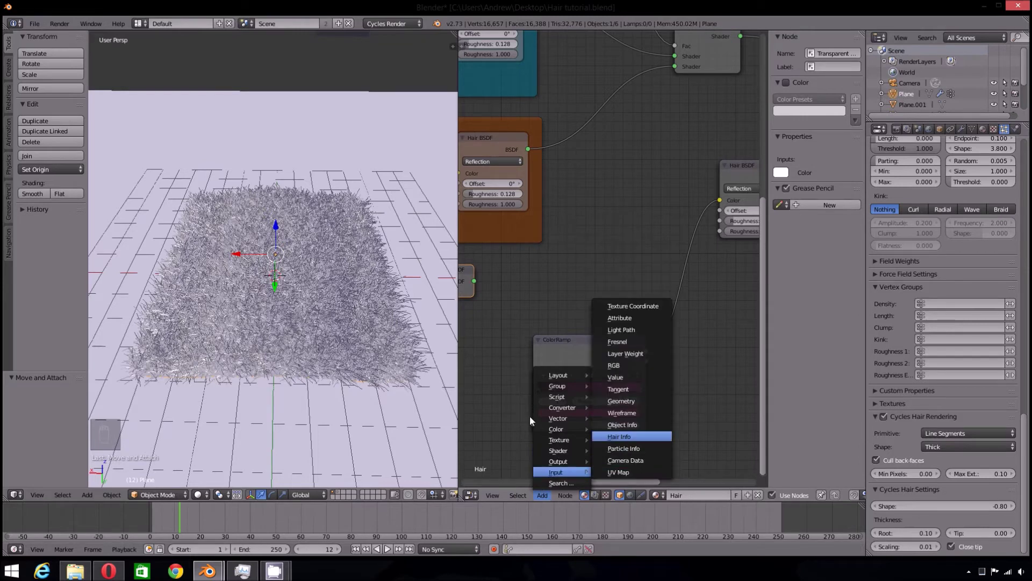
click(619, 436)
click(744, 390)
Place the Hair Info node before the pink ColorRamp and link its Intercept output to the ramp's Fac input
scroll(543, 350, down, 1)
scroll(543, 350, down, 2)
ctrl+scroll(511, 355, left, 3)
key(g)
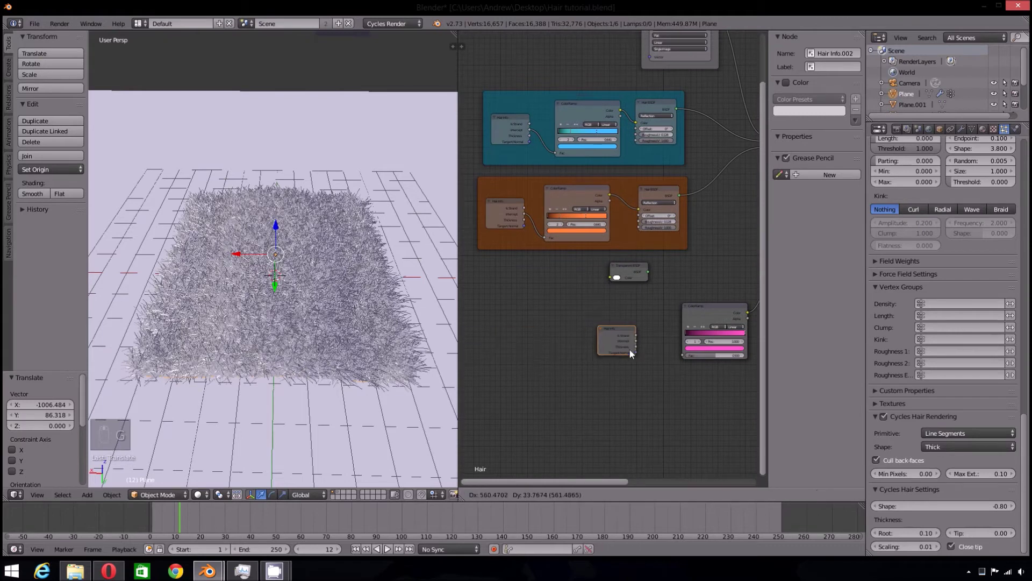
click(628, 350)
scroll(589, 392, up, 3)
drag(603, 394, 689, 419)
Add a stop near the dark end of the pink ColorRamp and set the last stop's position to 0.736
middle_drag(630, 356, 475, 346)
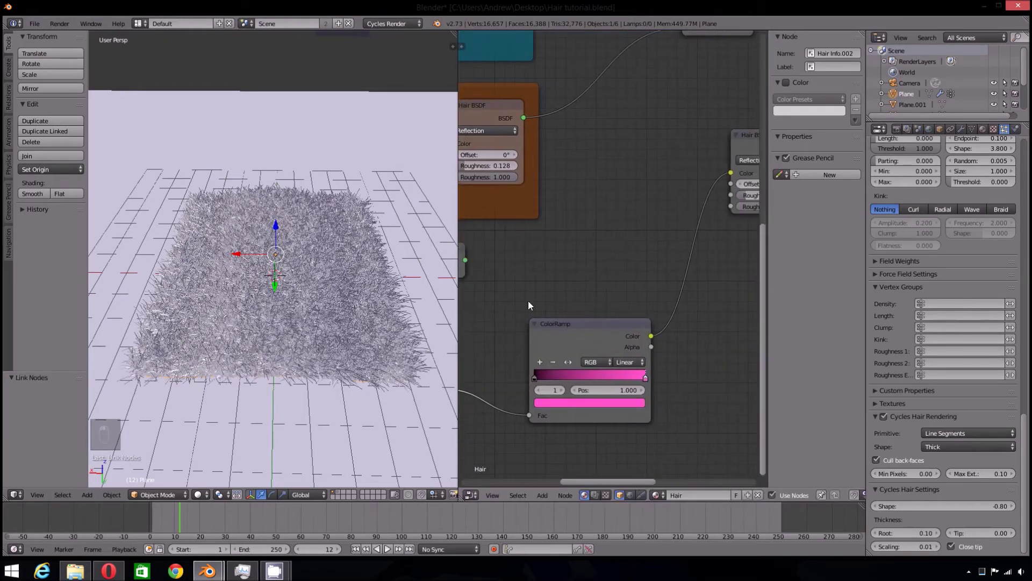
middle_drag(623, 269, 600, 300)
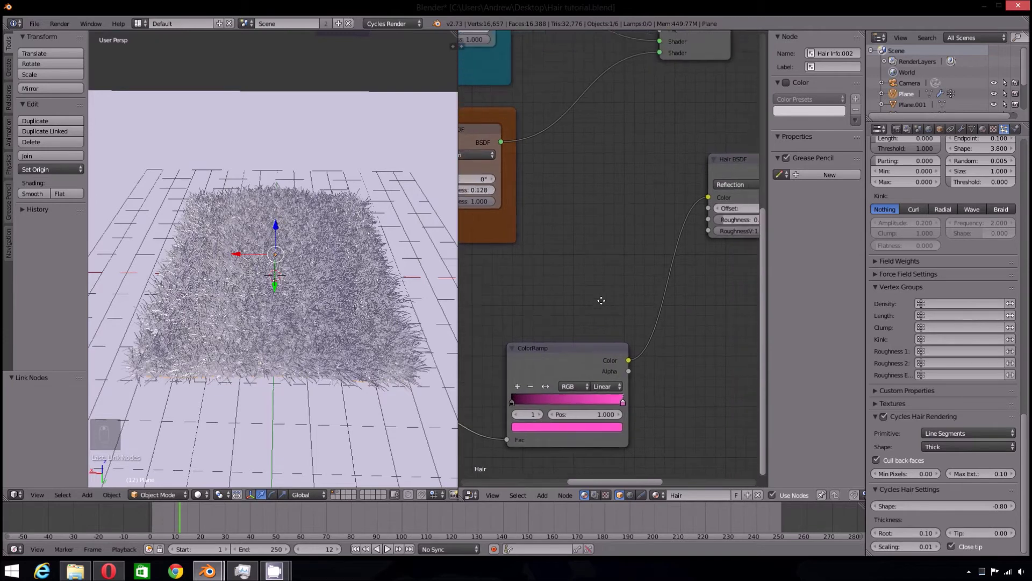
click(513, 403)
click(581, 428)
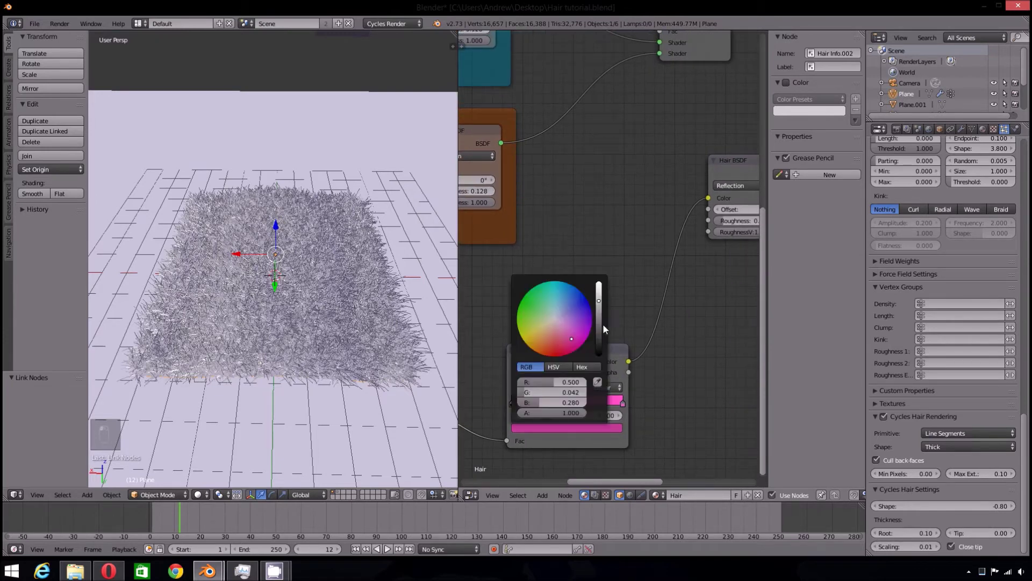
scroll(698, 328, down, 2)
ctrl+click(579, 364)
mouse_move(579, 365)
mouse_down()
mouse_move(562, 365)
mouse_move(614, 364)
mouse_move(597, 364)
mouse_up()
Link the pink Hair BSDF to the duplicated Mix Shader's second shader input and check the hair in rendered shading
scroll(615, 246, down, 1)
middle_drag(614, 245, 509, 307)
click(625, 256)
drag(632, 261, 663, 179)
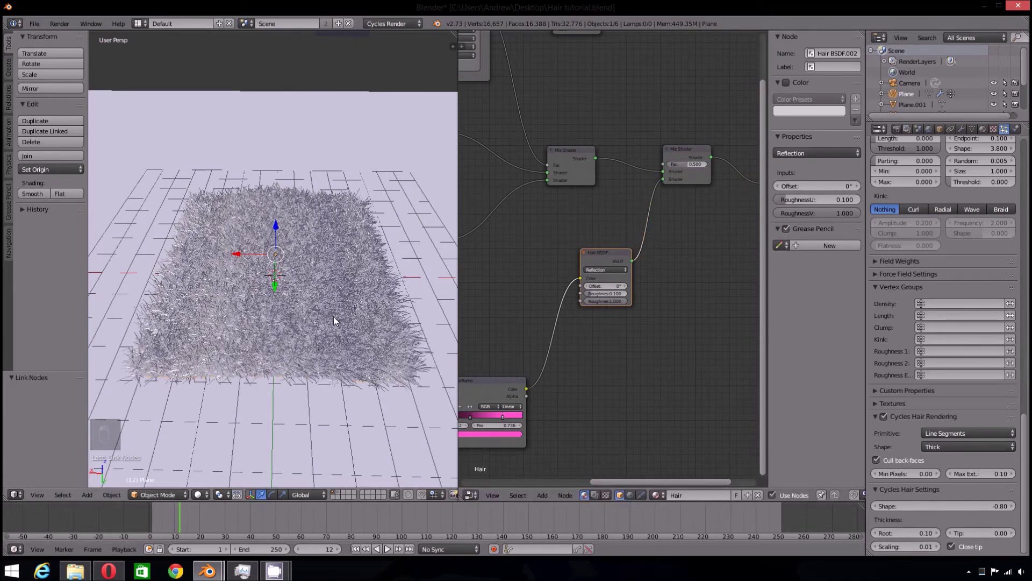
key(shift+z)
key(shift+x)
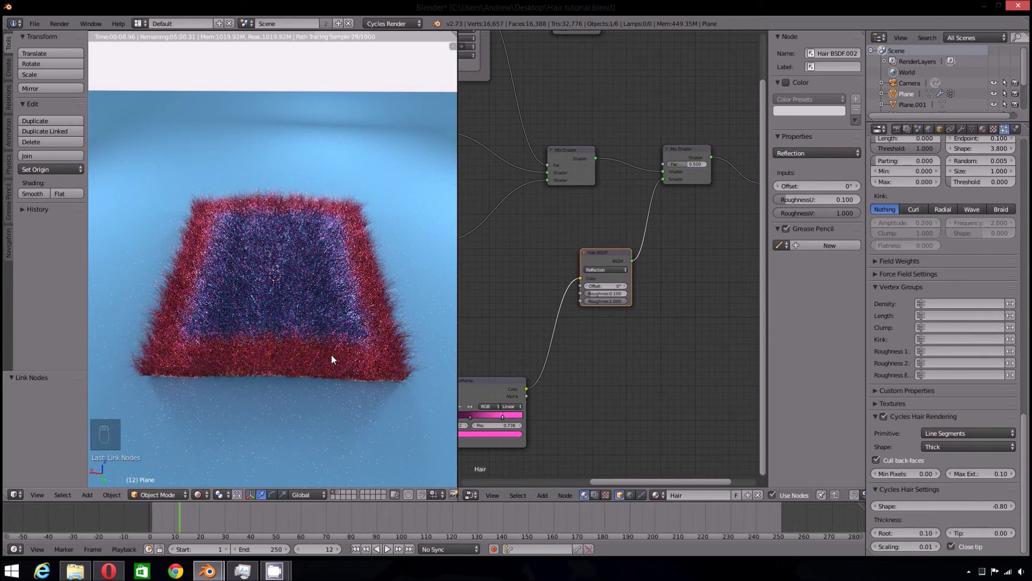
key(z)
key(z)
key(z)
Switch the node editor area to the UV/Image Editor and unlink the current mask image
click(471, 494)
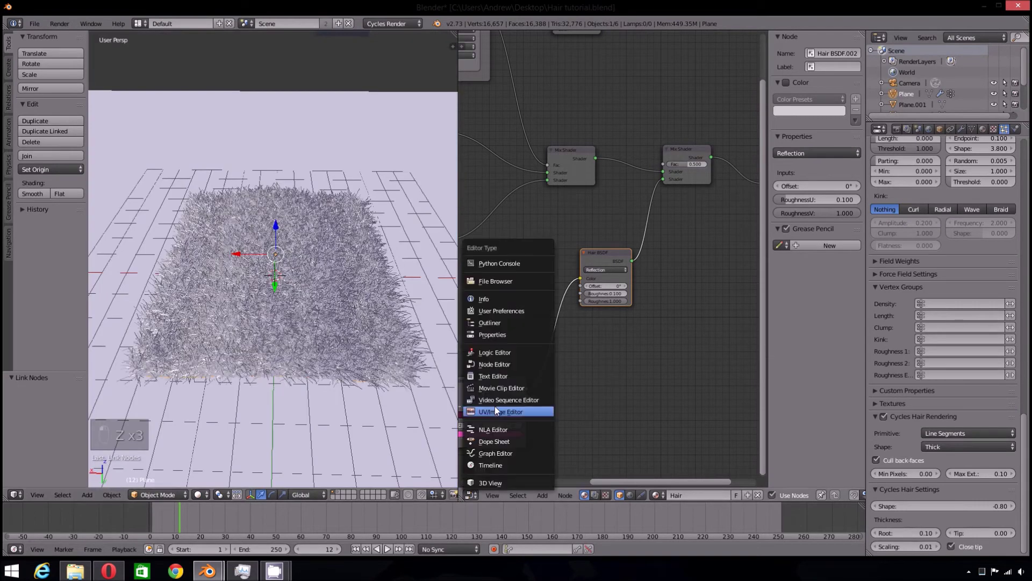
click(495, 408)
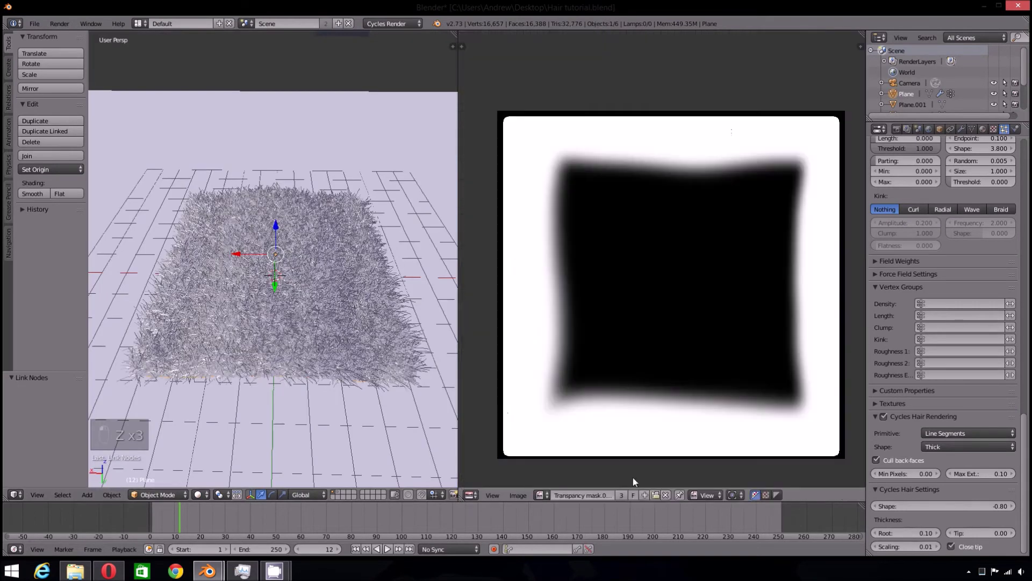
click(666, 495)
click(568, 495)
click(596, 451)
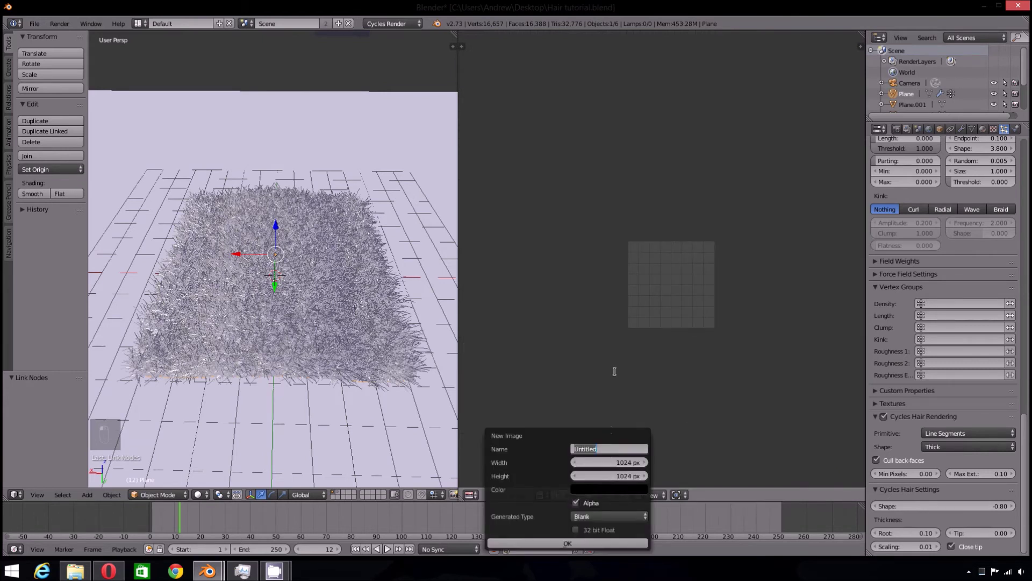
text(purple mask)
key(Return)
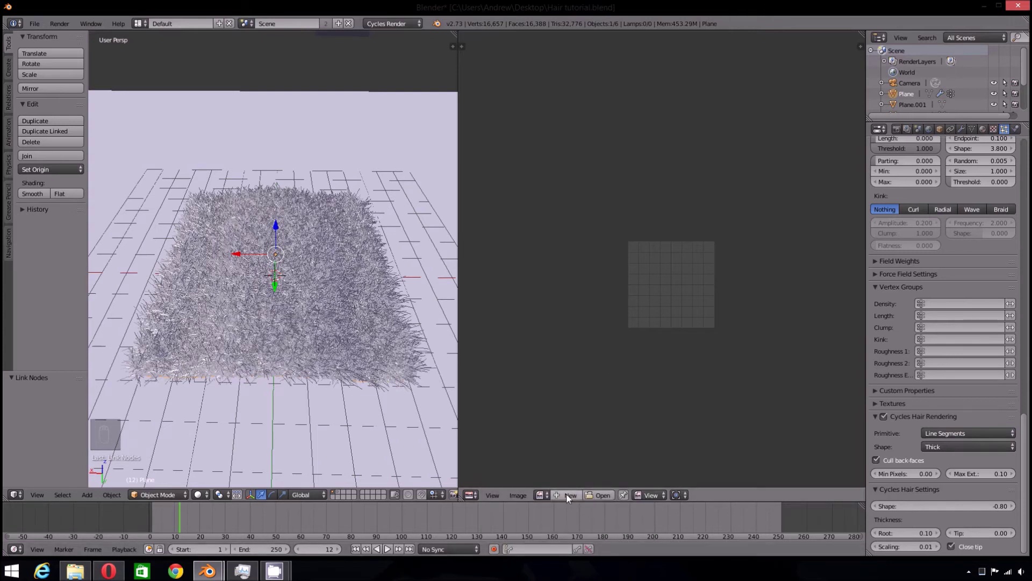
Create a blank black 1024 x 1024 px image named "purple mask"
click(568, 495)
click(600, 452)
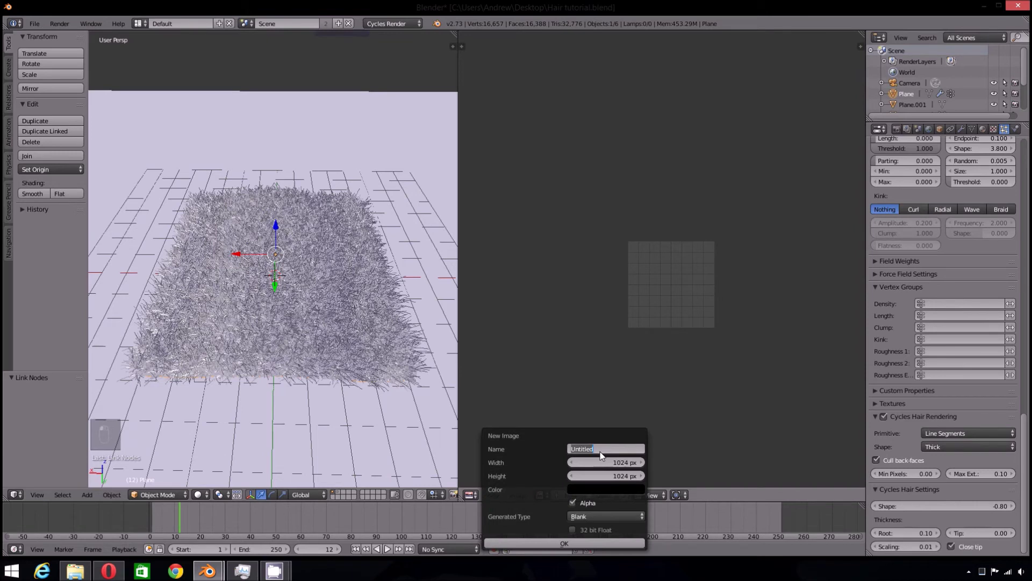
text(purple mask)
key(Return)
click(557, 542)
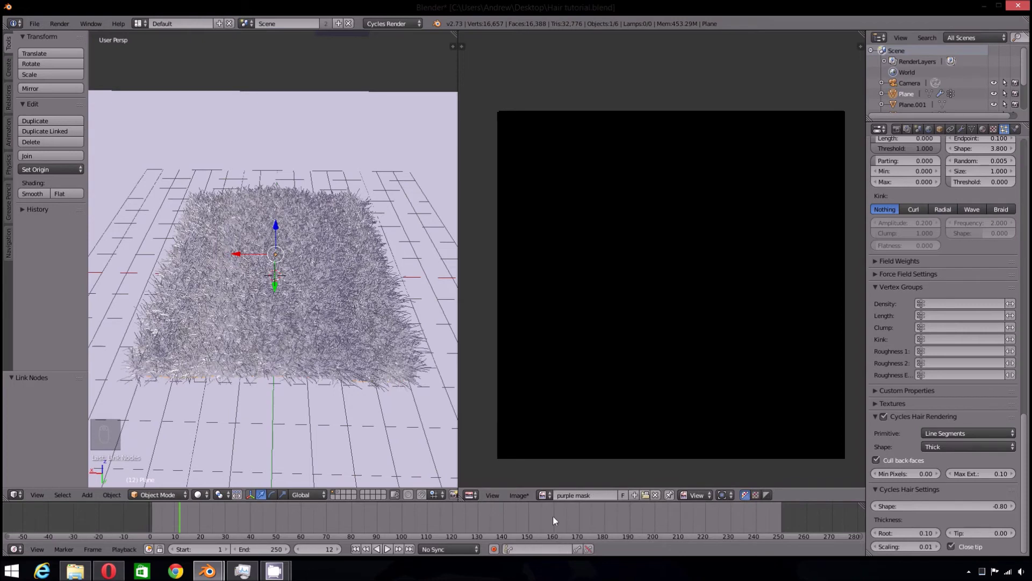
Save the new black mask image as purple mask.png in the Hair Tutorial Textures folder
click(530, 495)
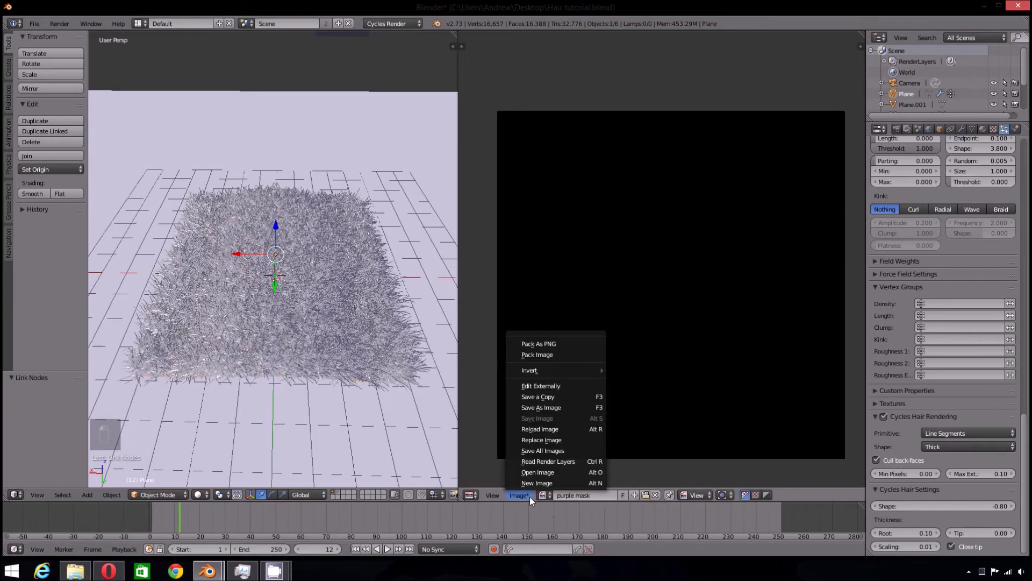
click(543, 408)
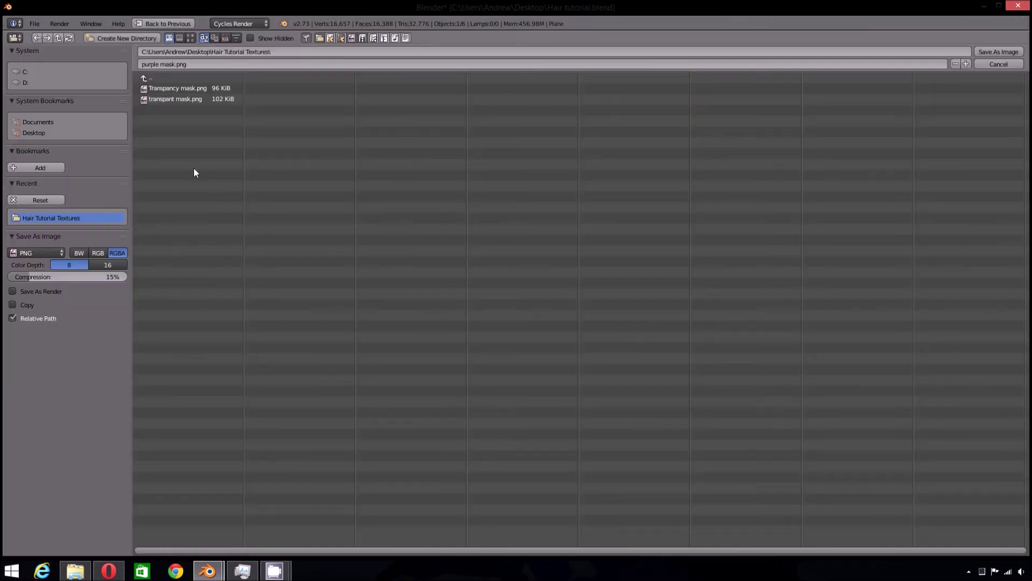
click(994, 52)
Switch the image editor area back to the Node Editor showing the Hair material
click(470, 495)
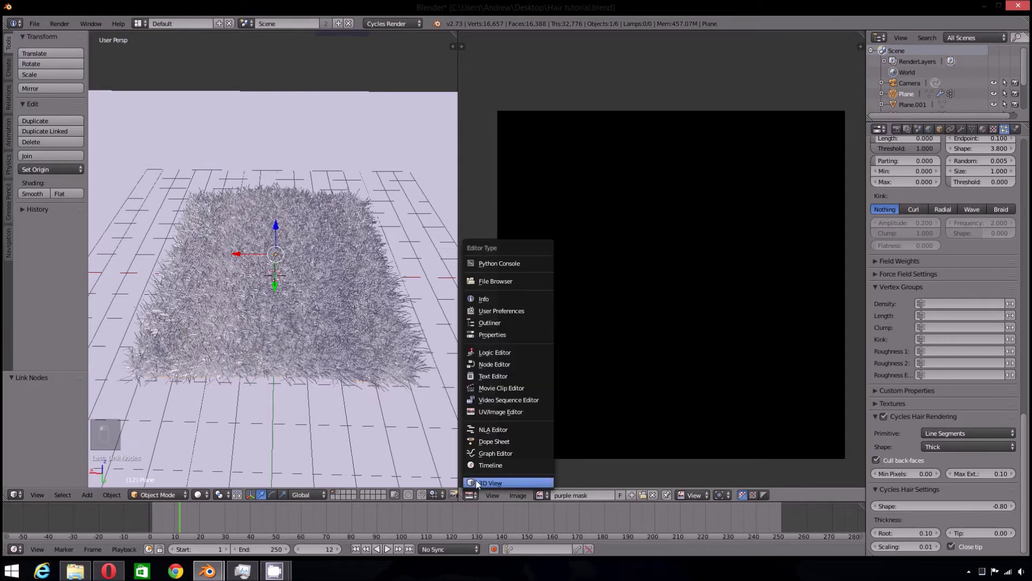
click(475, 482)
click(471, 495)
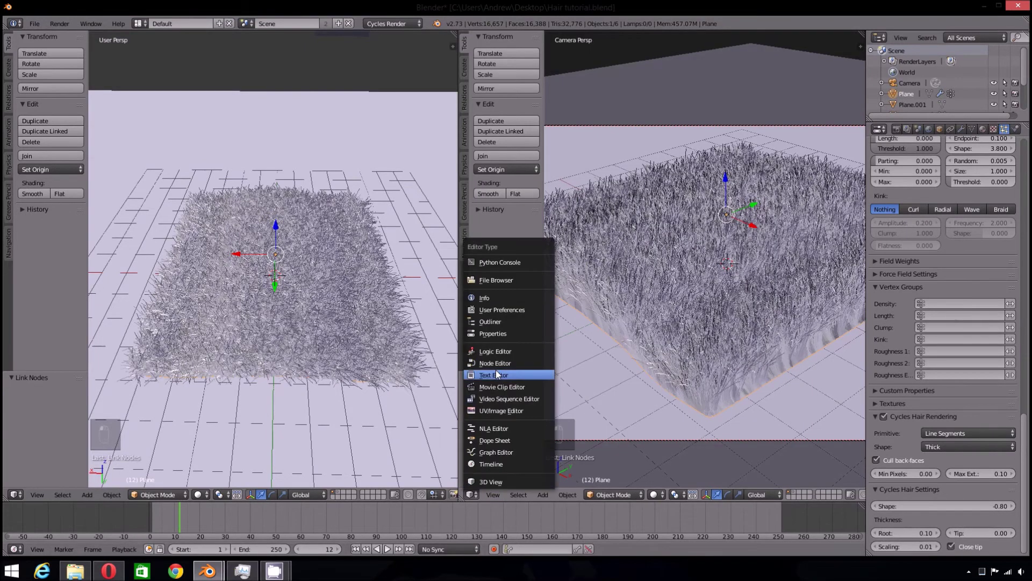
click(471, 494)
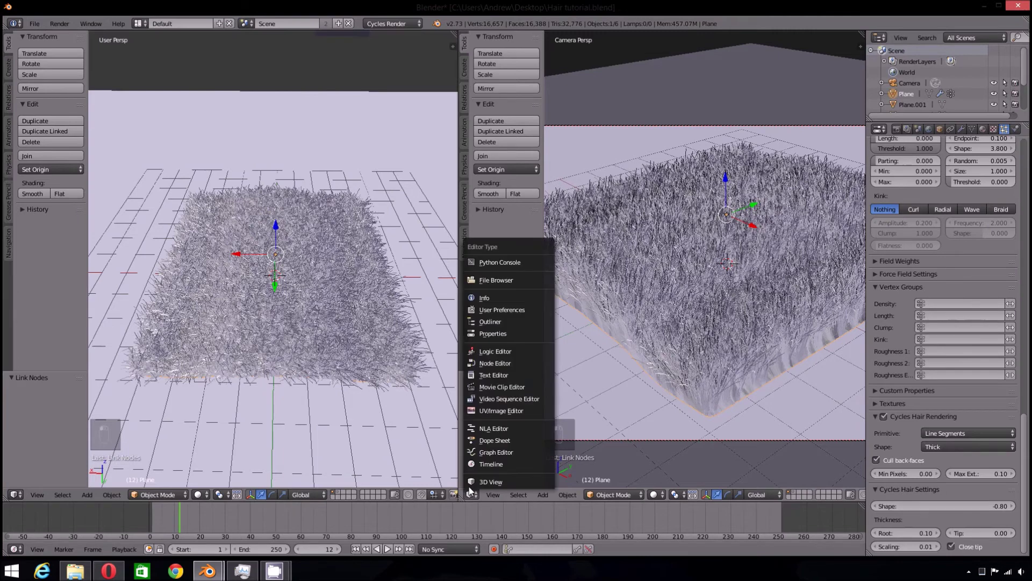
click(490, 360)
Add an Image Texture node and link its Color output to the Fac input of the last Mix Shader
scroll(637, 318, down, 2)
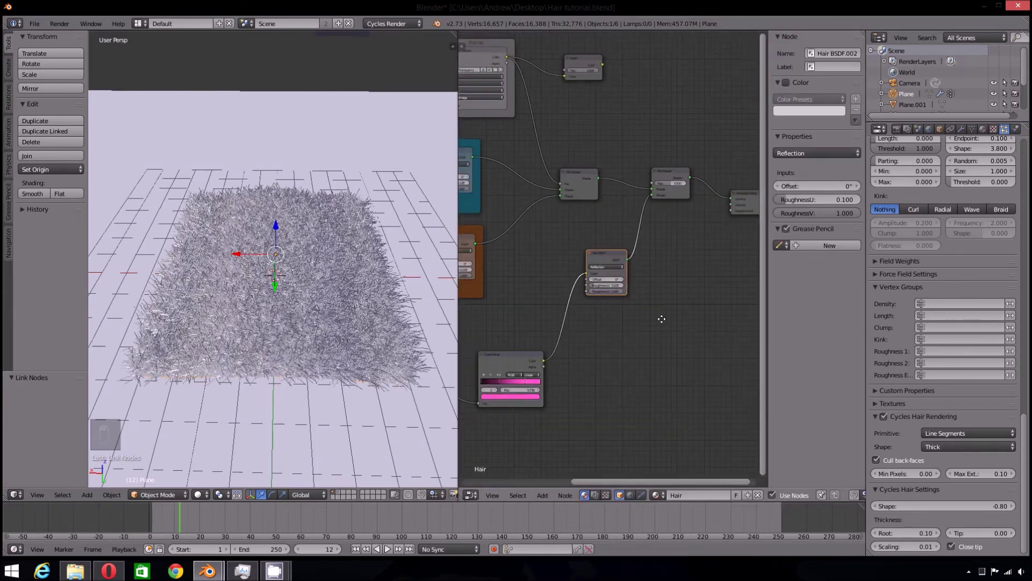
middle_drag(637, 318, 652, 428)
scroll(652, 429, up, 3)
click(542, 495)
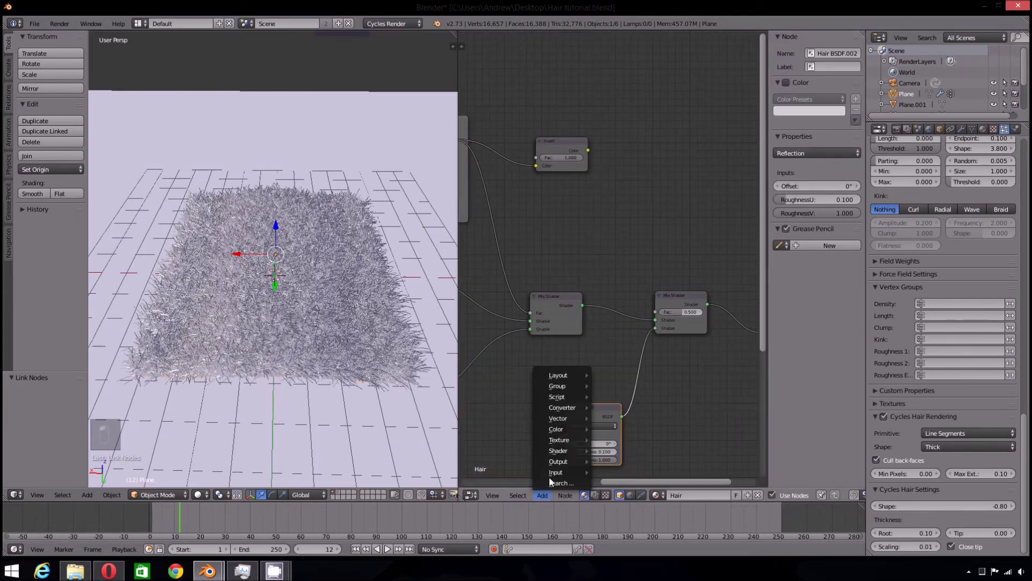
mouse_move(574, 440)
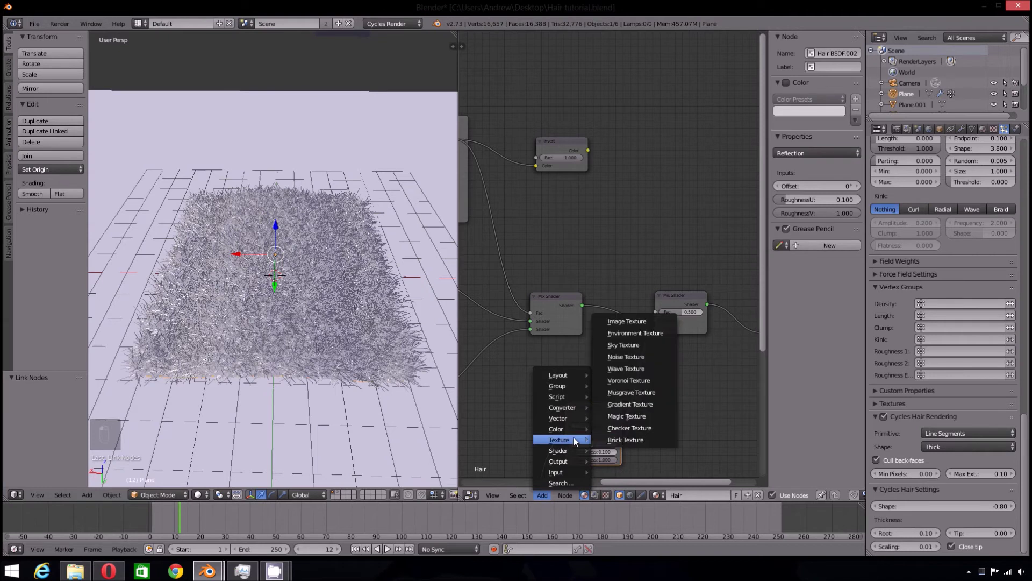
click(627, 321)
click(556, 192)
drag(608, 207, 660, 316)
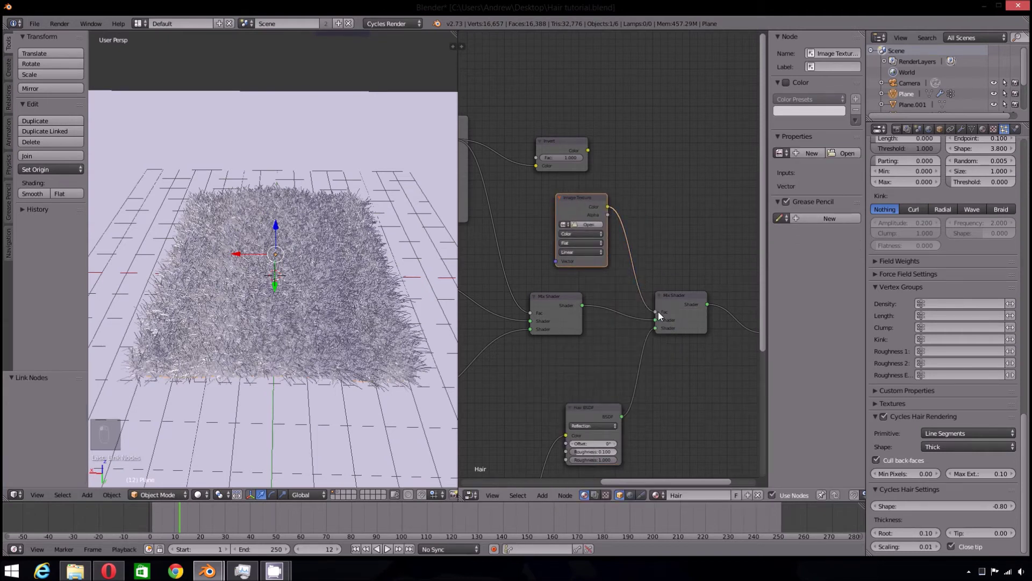
Load purple mask.png into the new Image Texture node
click(595, 224)
click(192, 119)
double_click(183, 87)
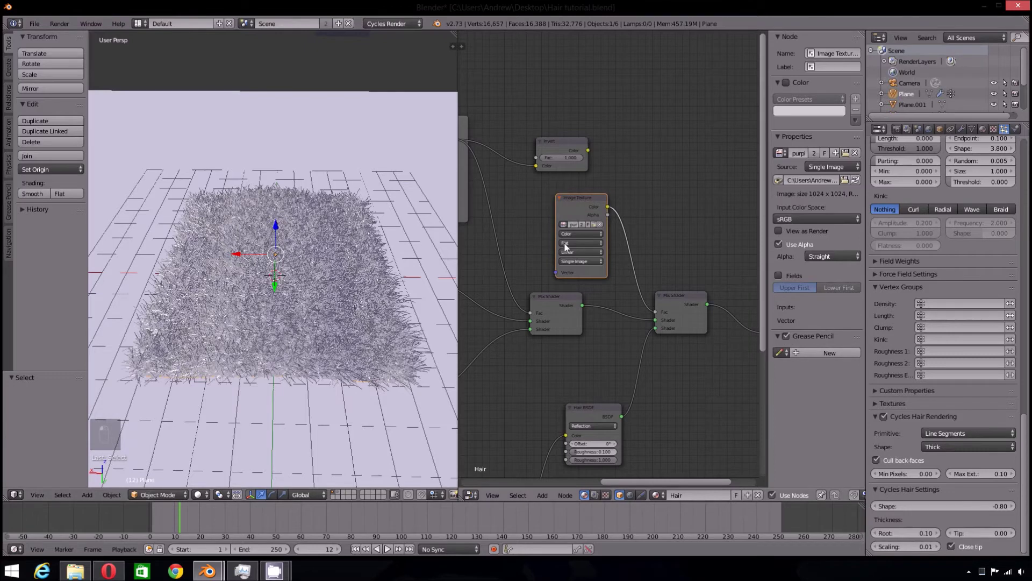
Move the purple mask Image Texture, the last Mix Shader and the Material Output further along the node tree to make room
scroll(572, 360, down, 2)
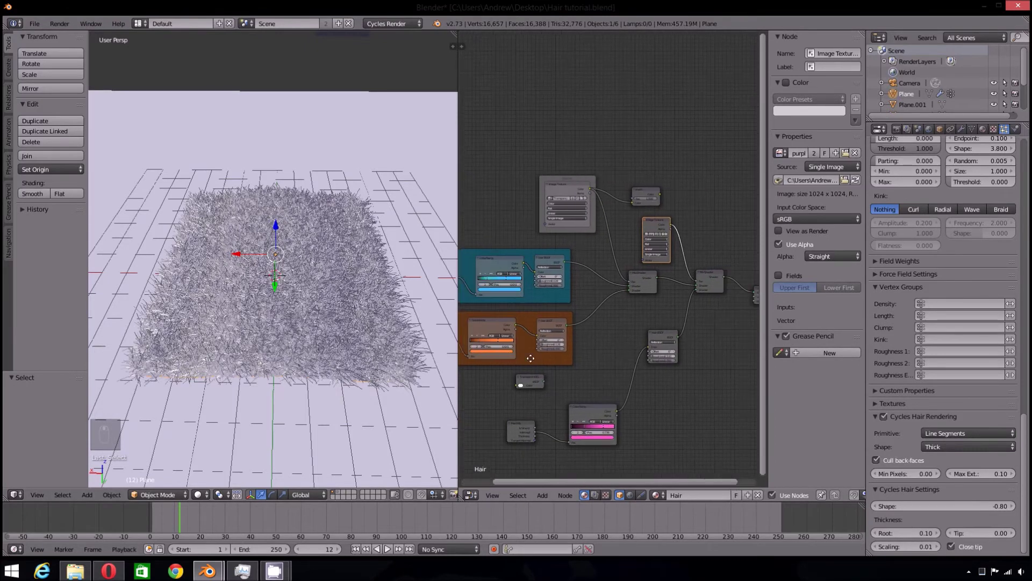
middle_drag(573, 360, 524, 299)
key(g)
click(538, 233)
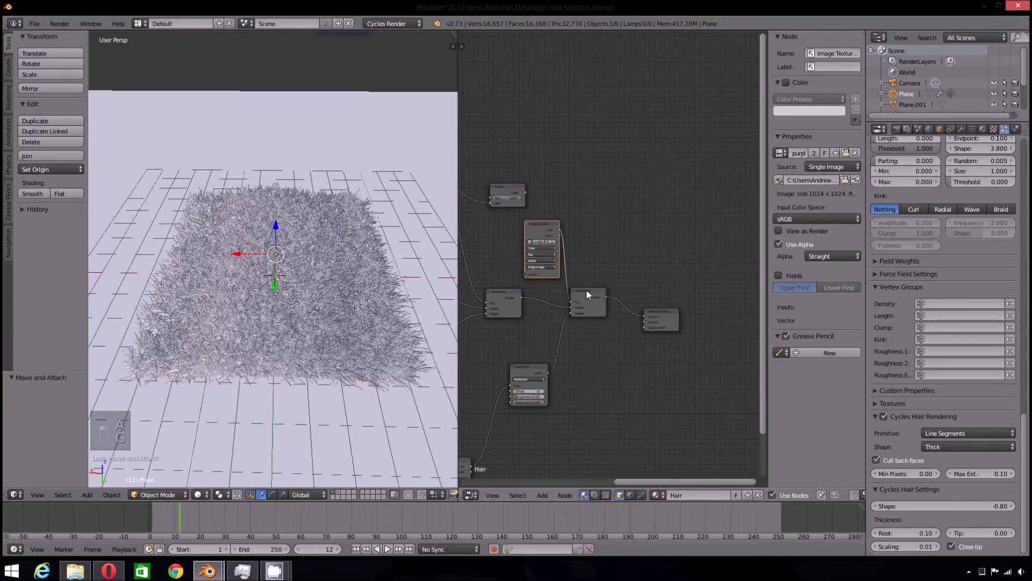
click(586, 290)
key(g)
click(615, 279)
click(550, 233)
key(a)
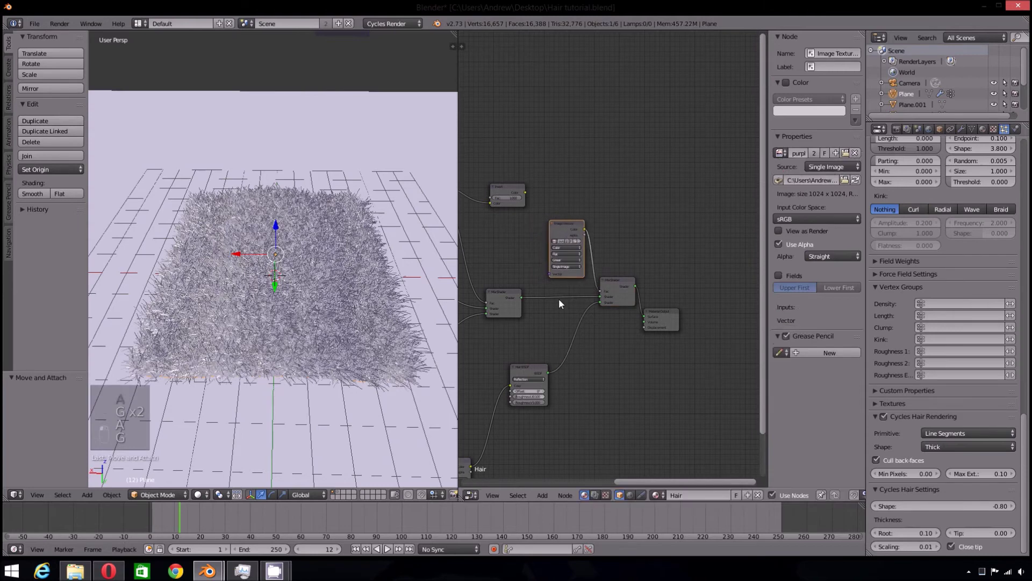
key(g)
click(706, 324)
Box-select the blue and orange frames, the mask frame, Invert and the first Mix Shader, and move them away from the last Mix Shader
key(a)
key(b)
drag(513, 177, 706, 334)
key(g)
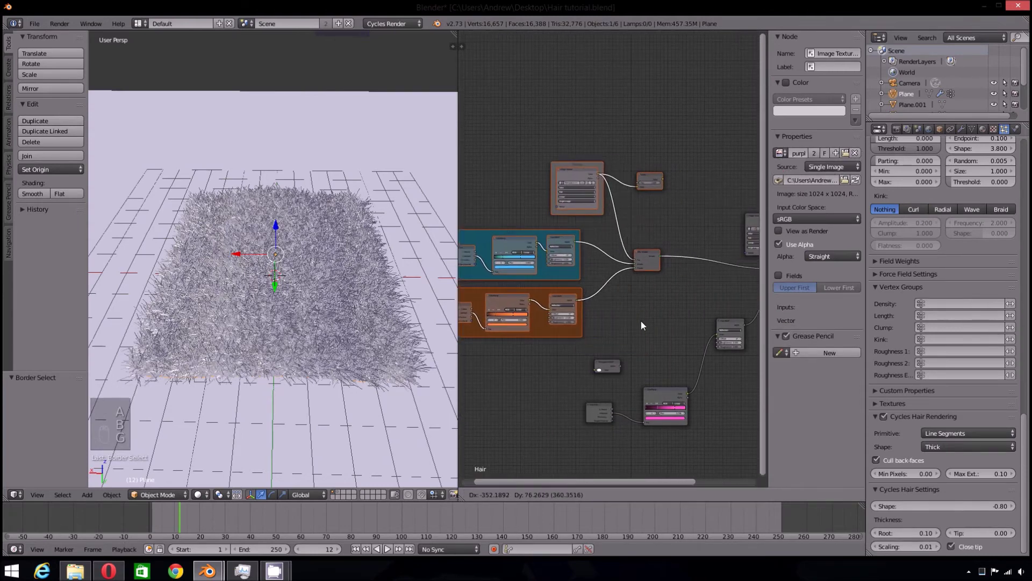
click(624, 321)
key(a)
scroll(651, 344, up, 2)
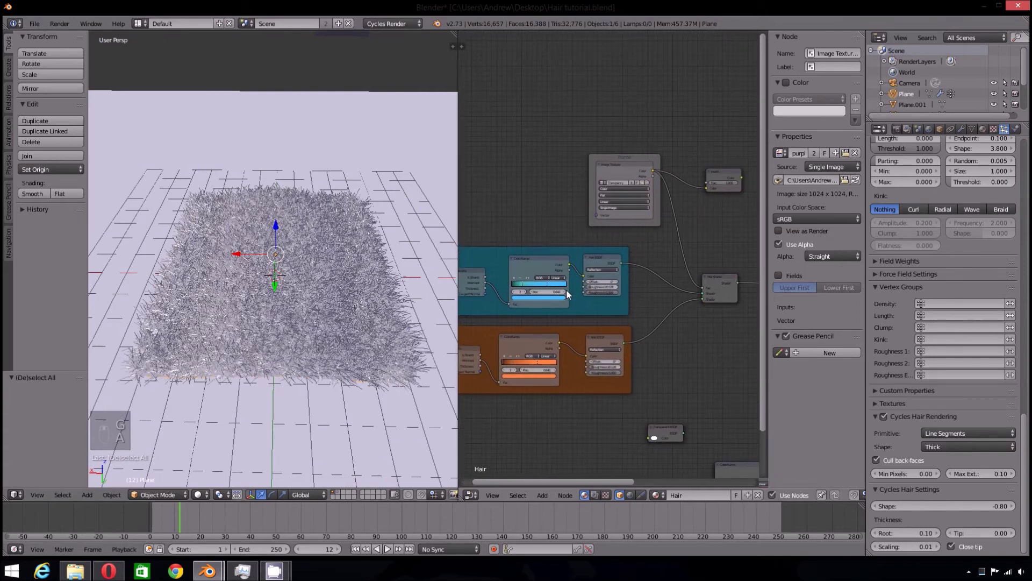
middle_drag(752, 327, 721, 329)
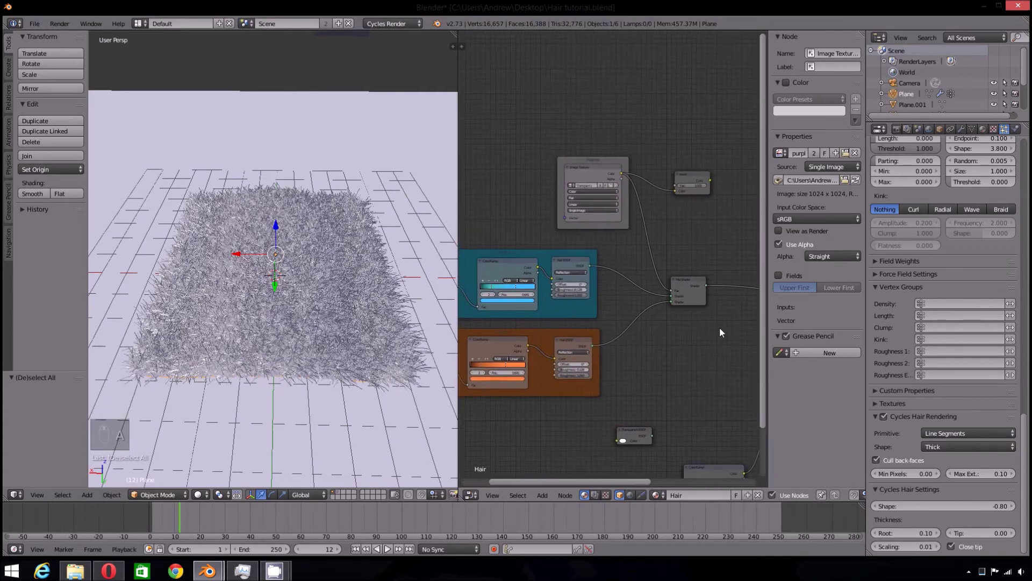
Move the last Mix Shader and its purple mask Image Texture node closer to the first Mix Shader
click(692, 292)
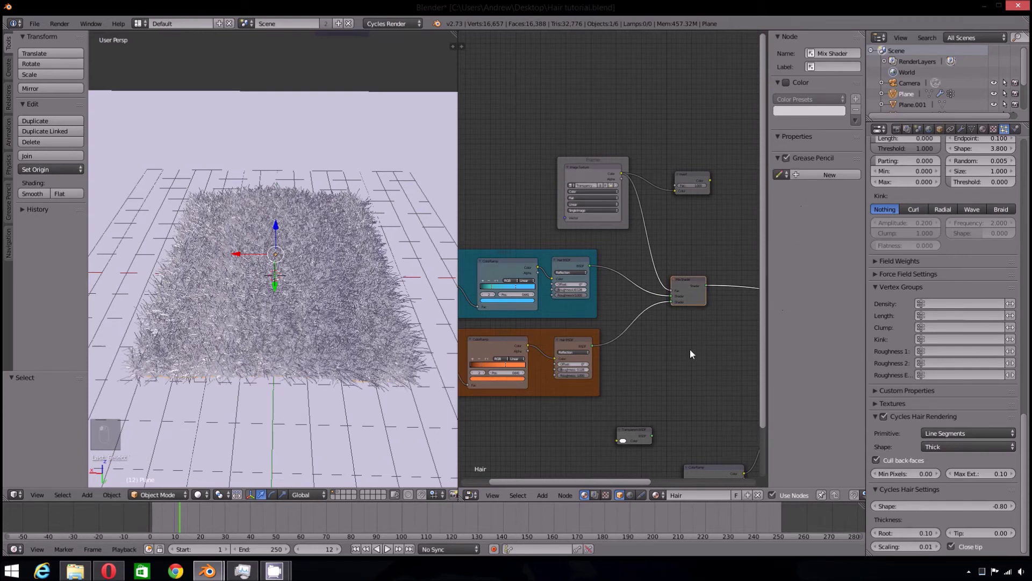
scroll(690, 349, down, 1)
key(a)
middle_drag(655, 312, 580, 307)
click(751, 285)
key(g)
click(707, 288)
click(703, 232)
key(g)
click(661, 209)
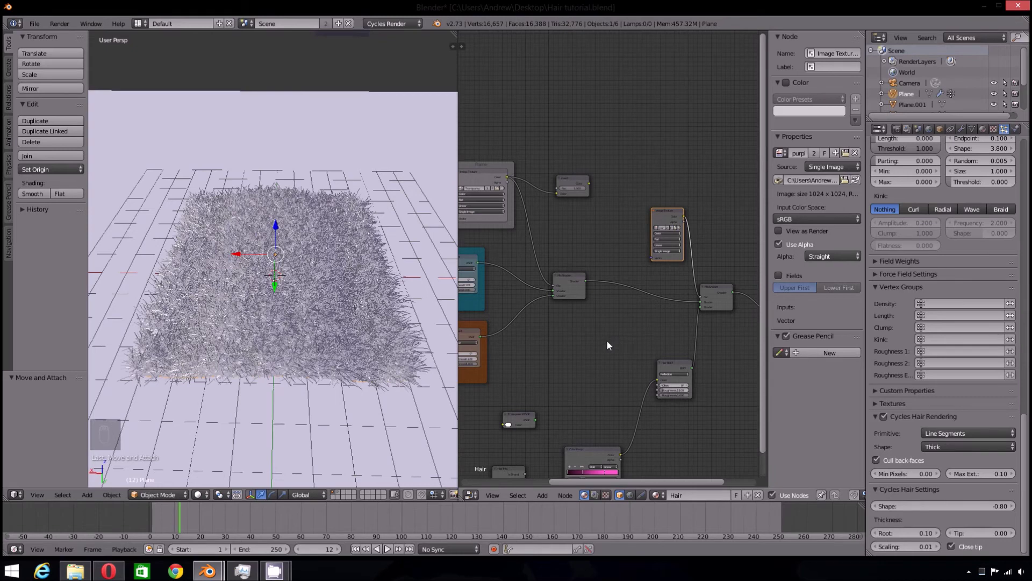
middle_drag(576, 341, 612, 340)
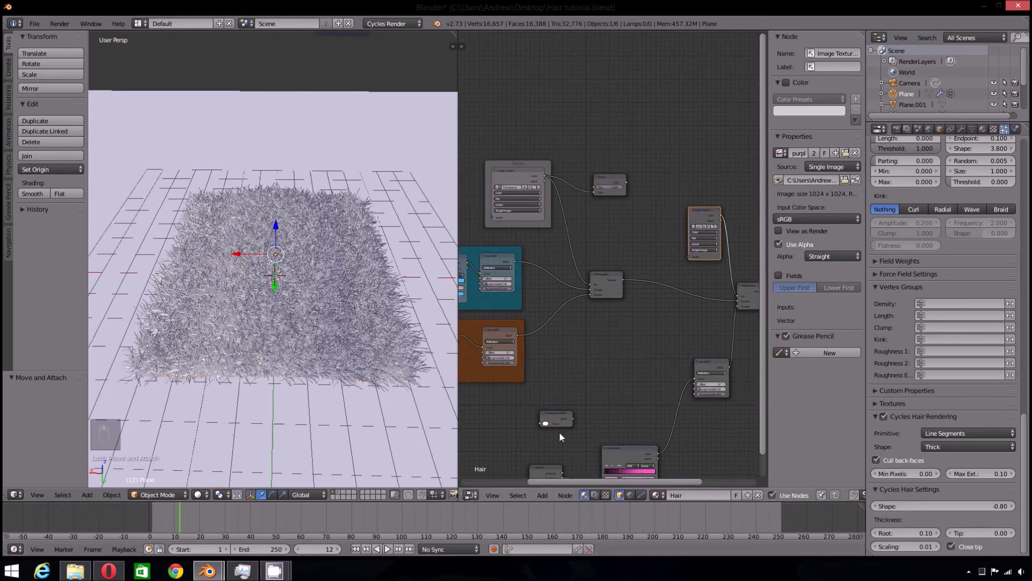
Hide the particle hair in the viewport and load purple mask.png into the Base material's Image Texture node
click(961, 129)
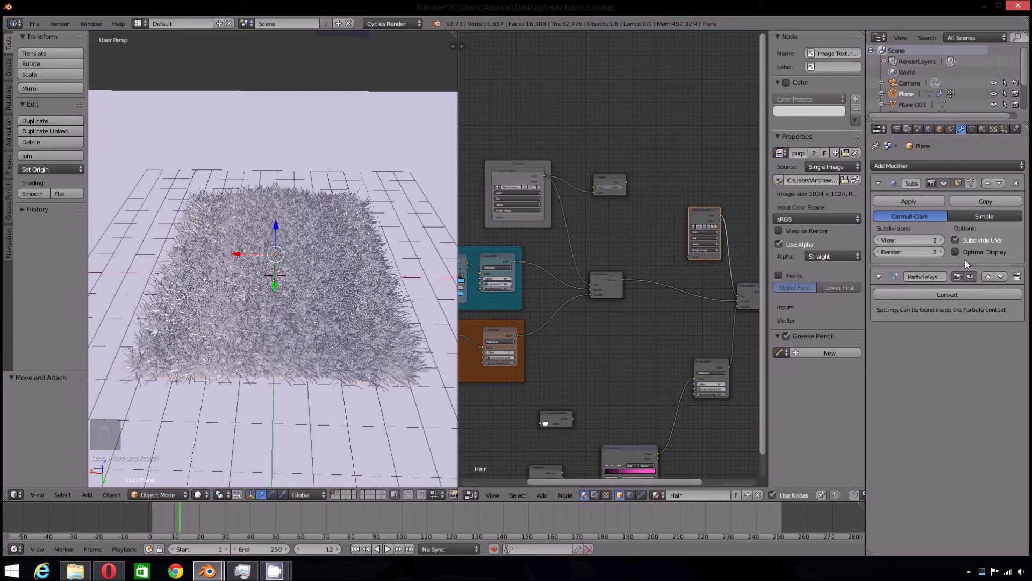
click(971, 276)
click(982, 129)
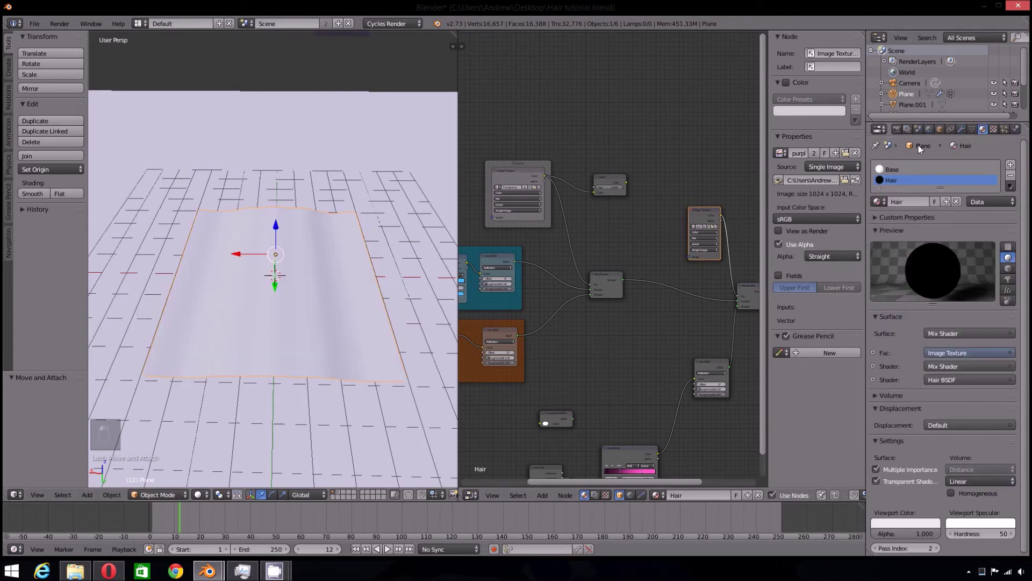
click(892, 169)
key(Home)
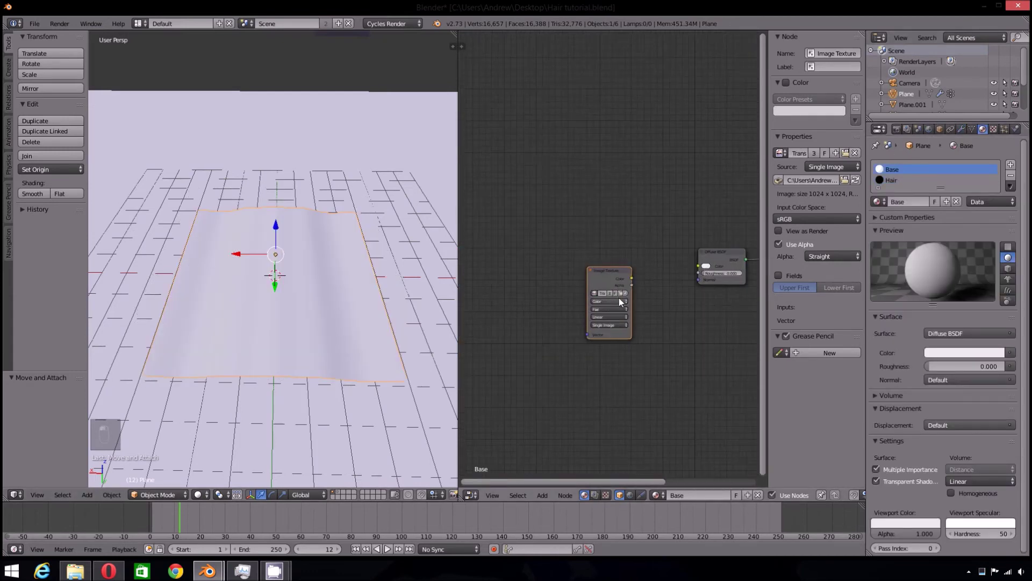
click(622, 297)
double_click(188, 86)
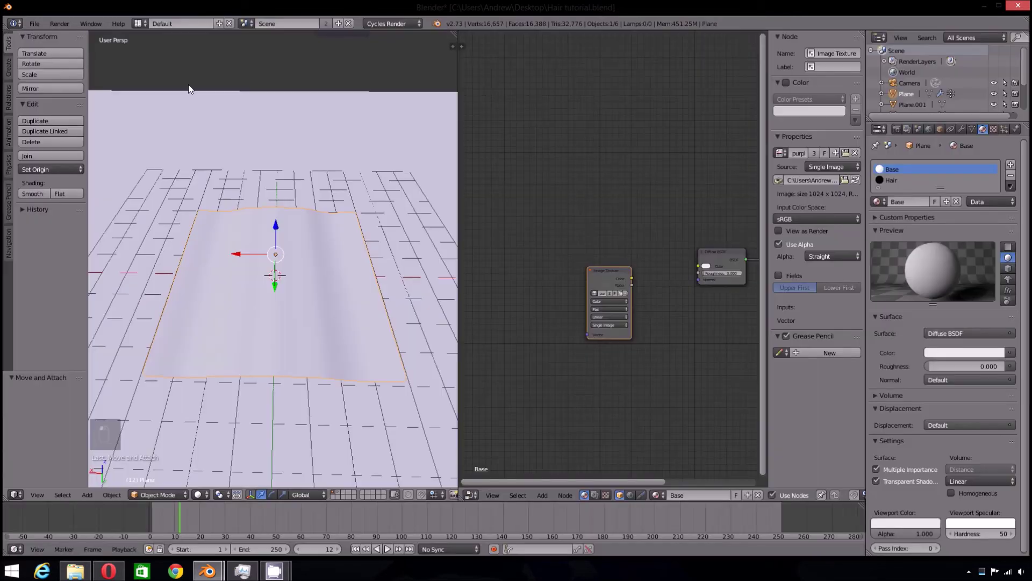
Switch the plane to Texture Paint mode and paint a white diagonal stripe from corner to corner
click(159, 495)
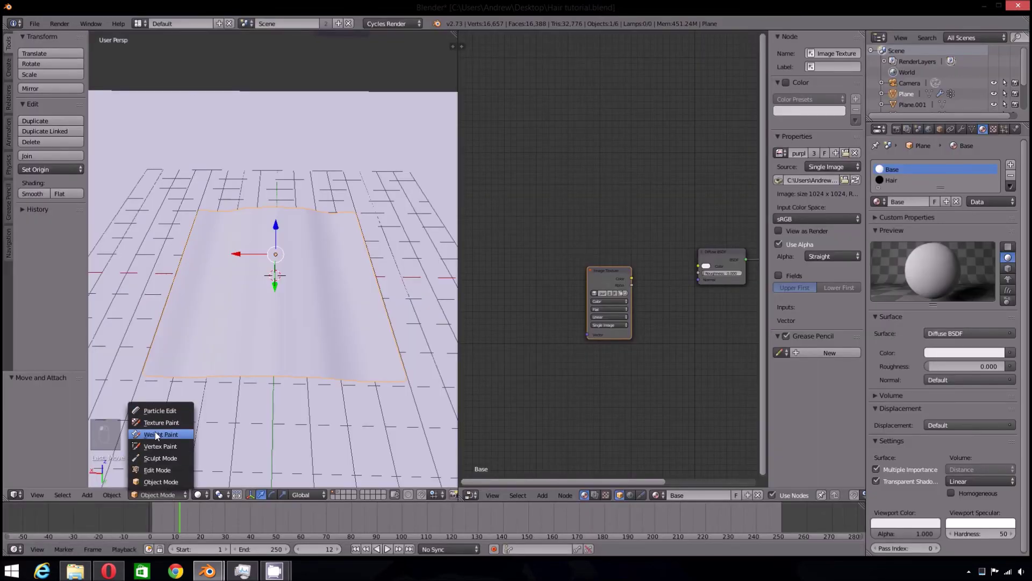
click(160, 495)
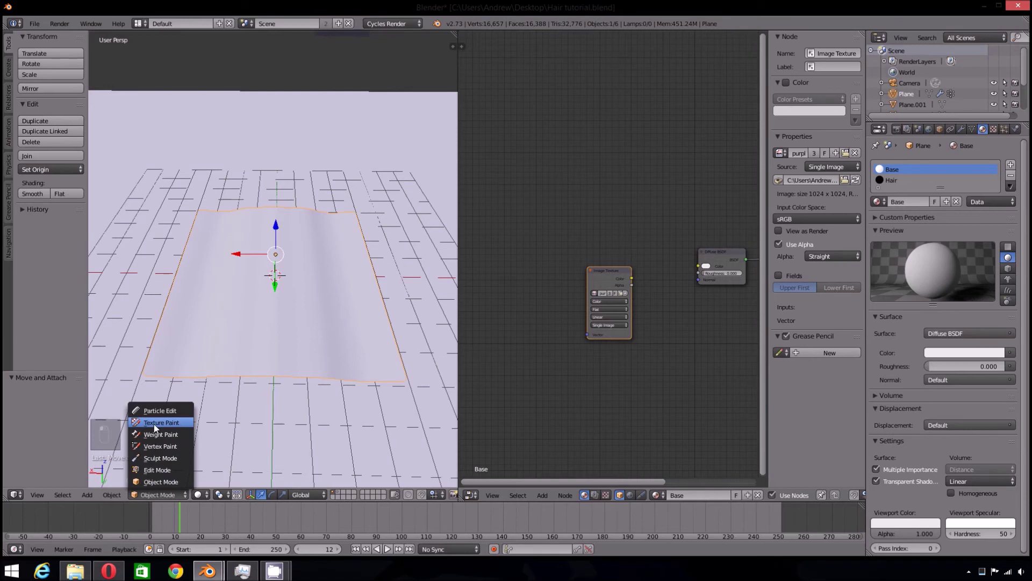
click(154, 424)
middle_drag(286, 205, 290, 244)
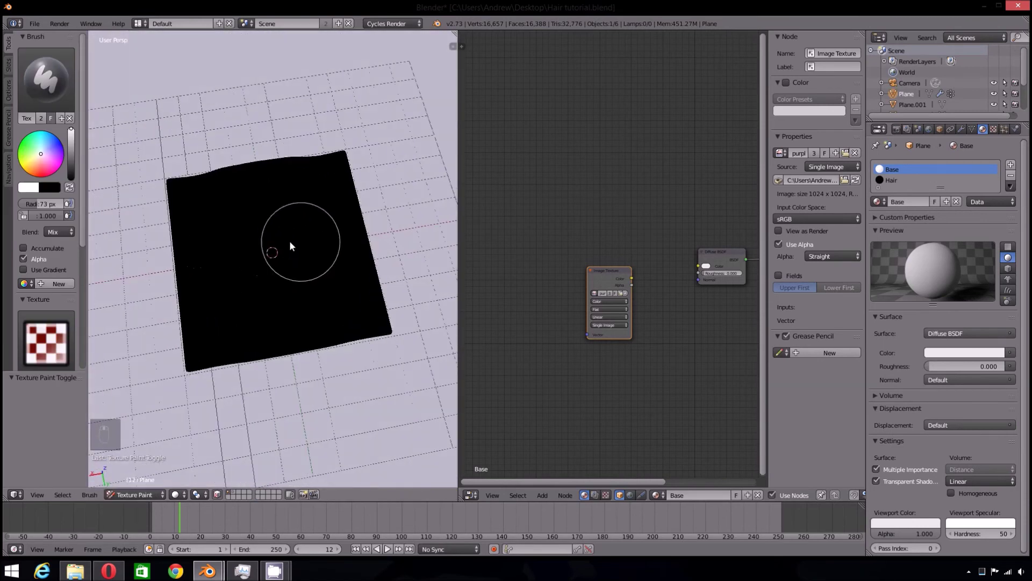
drag(174, 183, 415, 334)
Open the painted mask in the UV/Image Editor and save it over purple mask.png
click(472, 495)
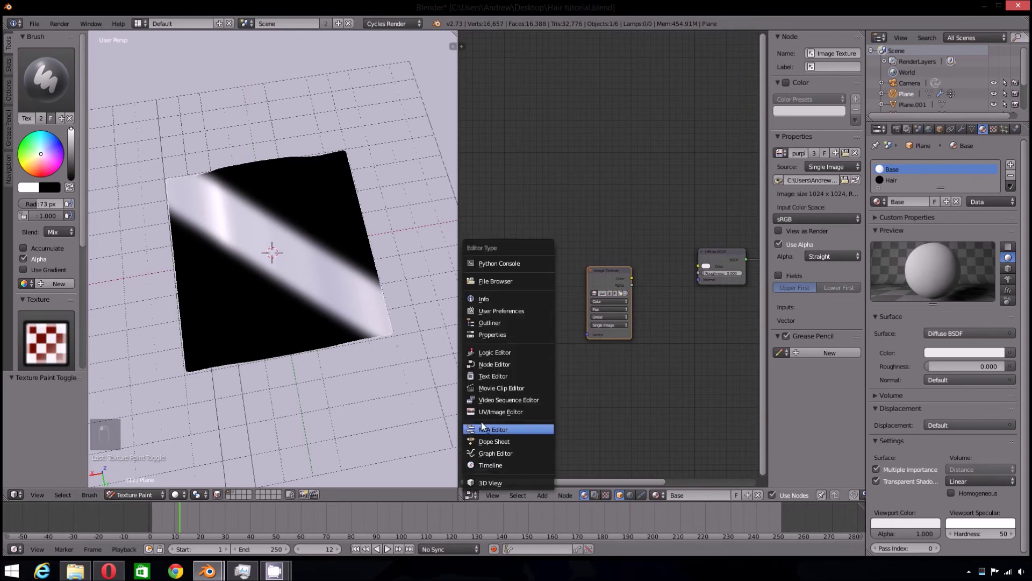
click(484, 413)
click(515, 494)
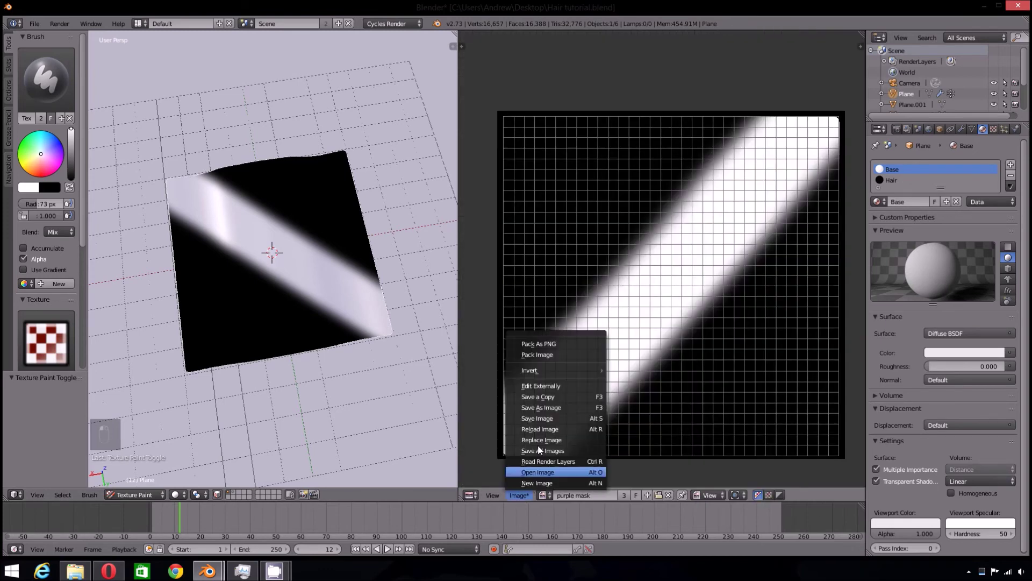
click(538, 406)
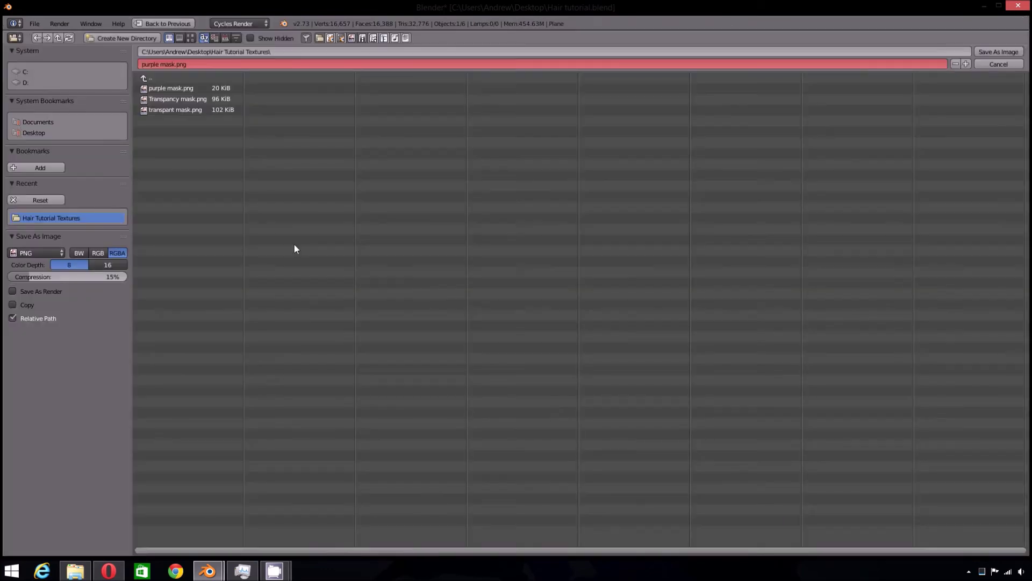
click(1000, 51)
Return to the Node Editor with the Hair material's nodes and set the material preview to hair strands
click(472, 494)
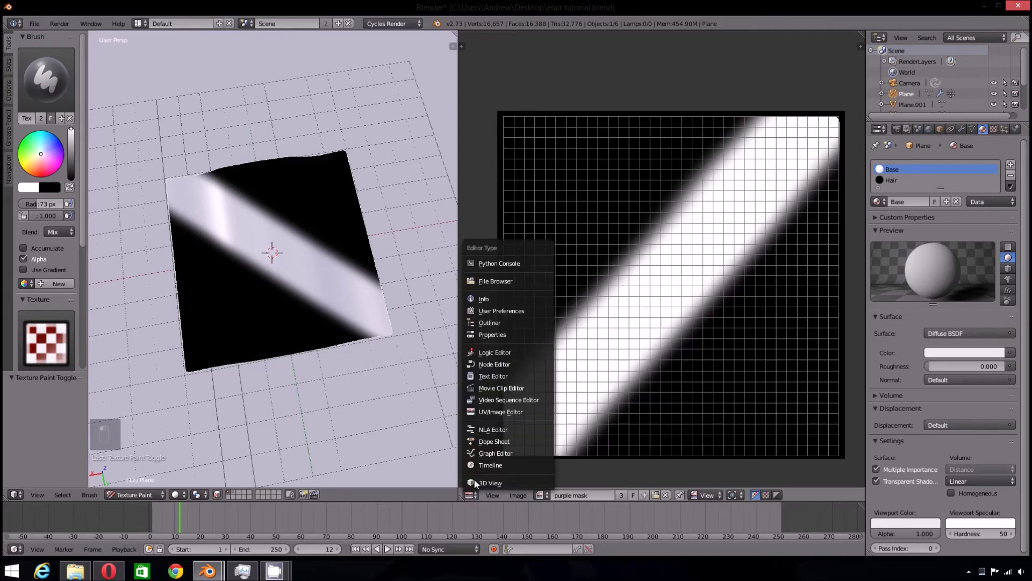
click(494, 363)
click(929, 183)
key(Home)
click(1008, 290)
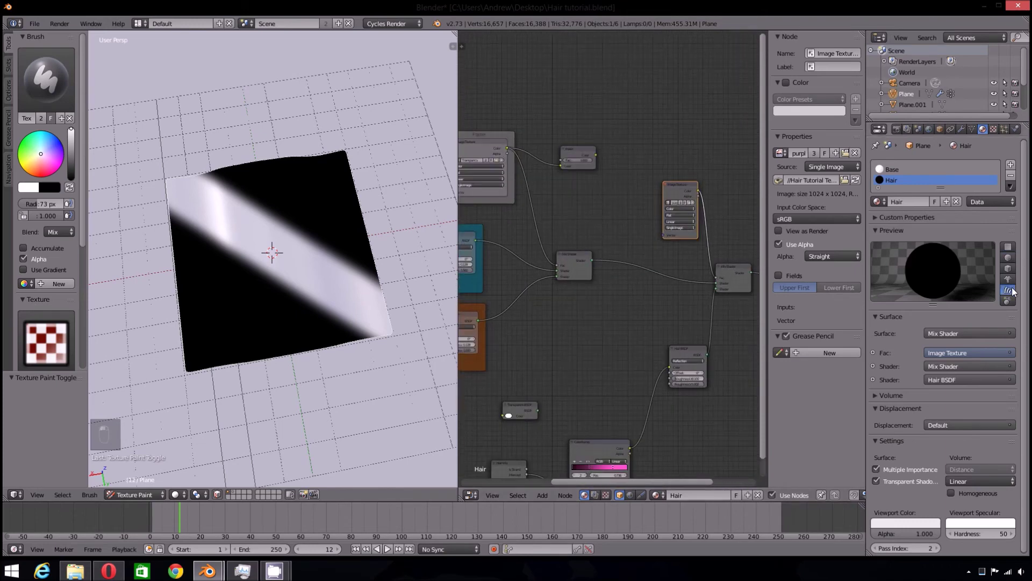
middle_drag(543, 325, 600, 342)
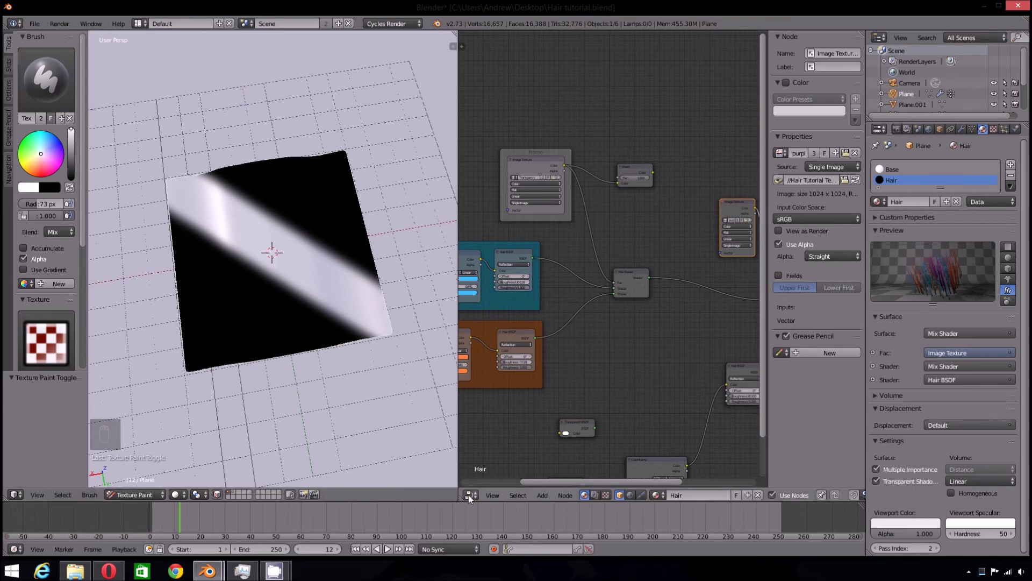
Return the plane to Object Mode, re-enable its particle hair in the viewport and switch to rendered shading
click(131, 493)
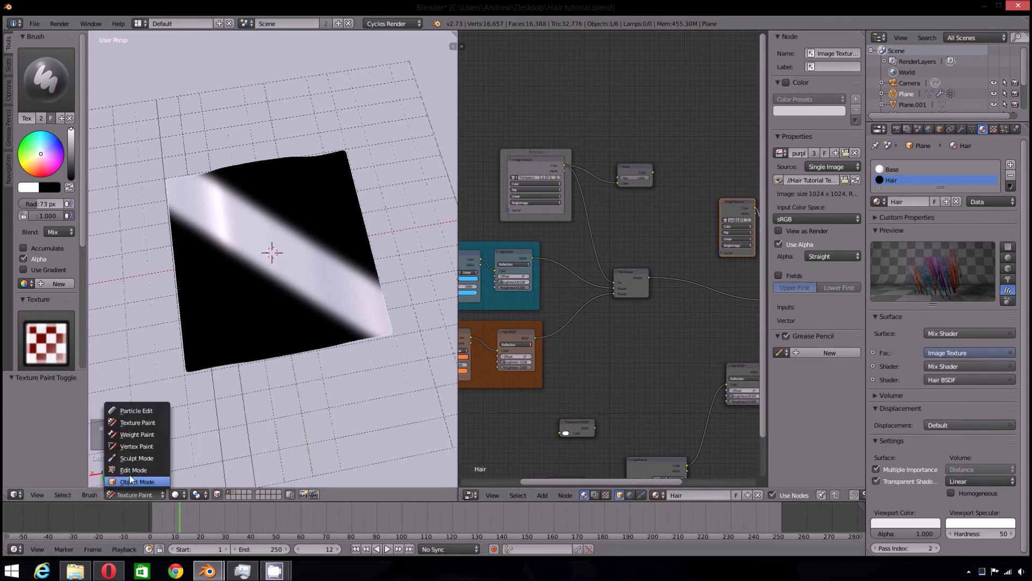
click(131, 475)
right_click(290, 251)
click(961, 129)
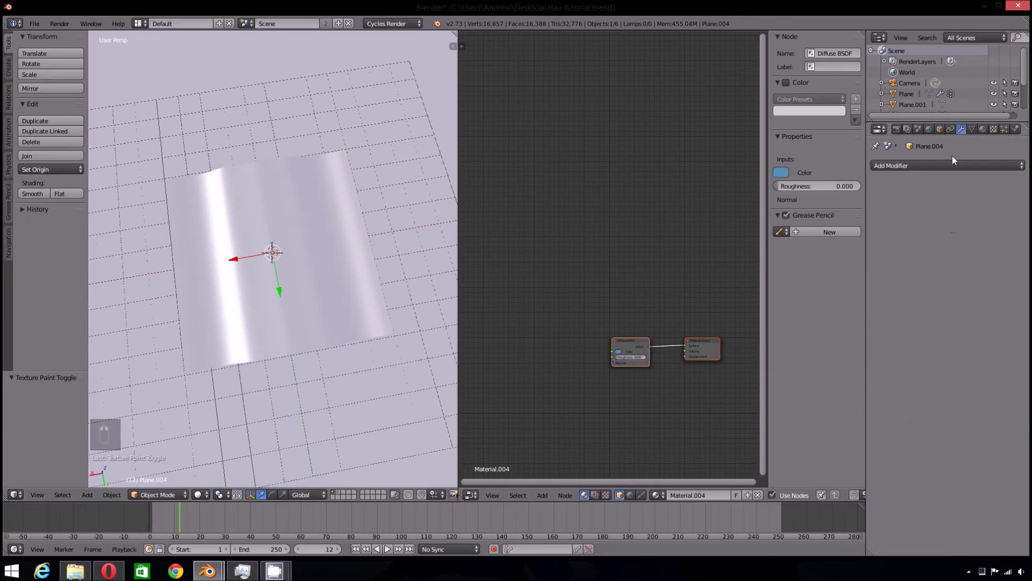
right_click(268, 283)
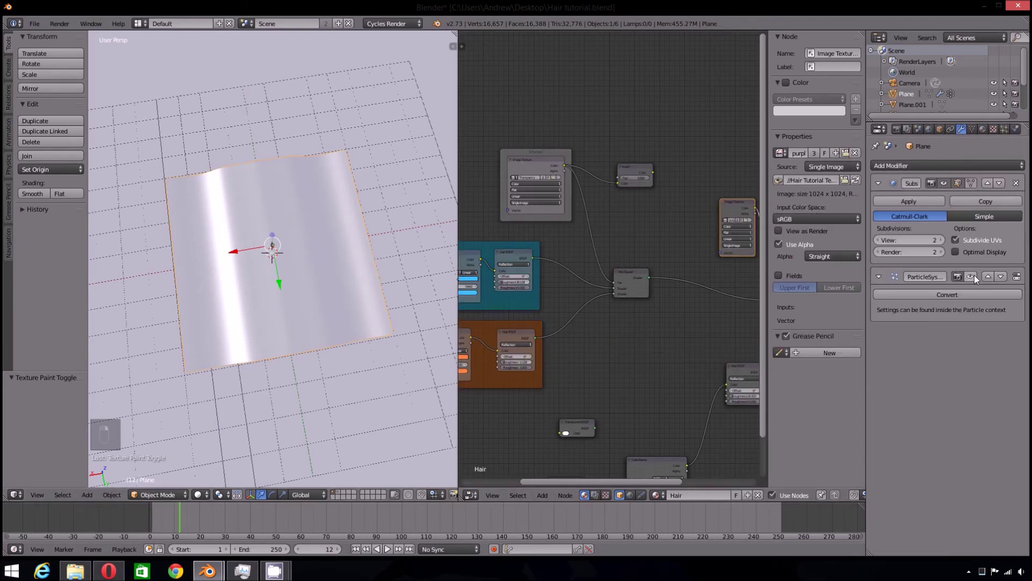
key(shift+z)
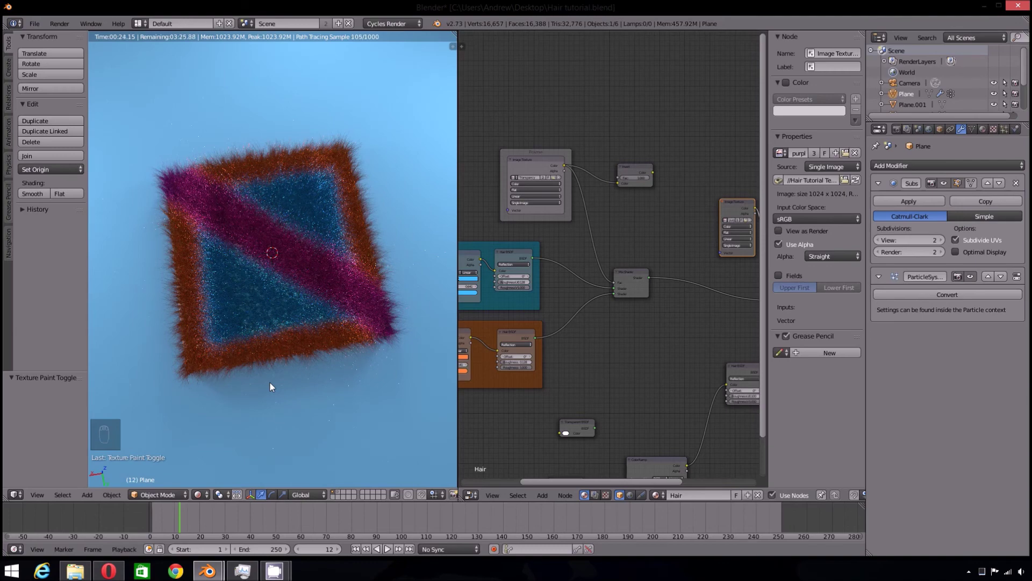
Inspect the rendered hair up close from a low angle and switch the viewport back to solid shading
scroll(266, 338, up, 5)
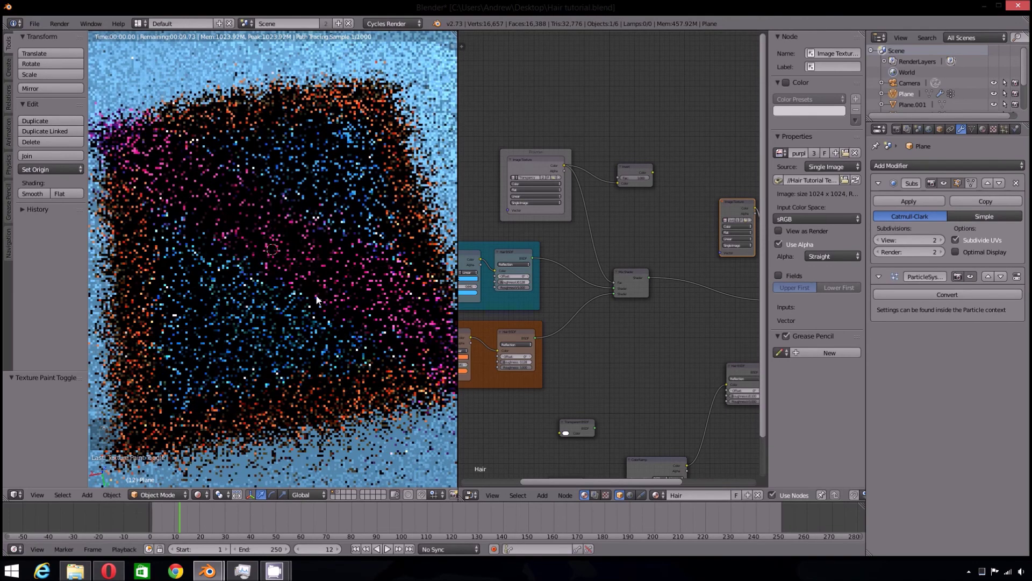
scroll(301, 355, down, 3)
middle_drag(307, 356, 306, 395)
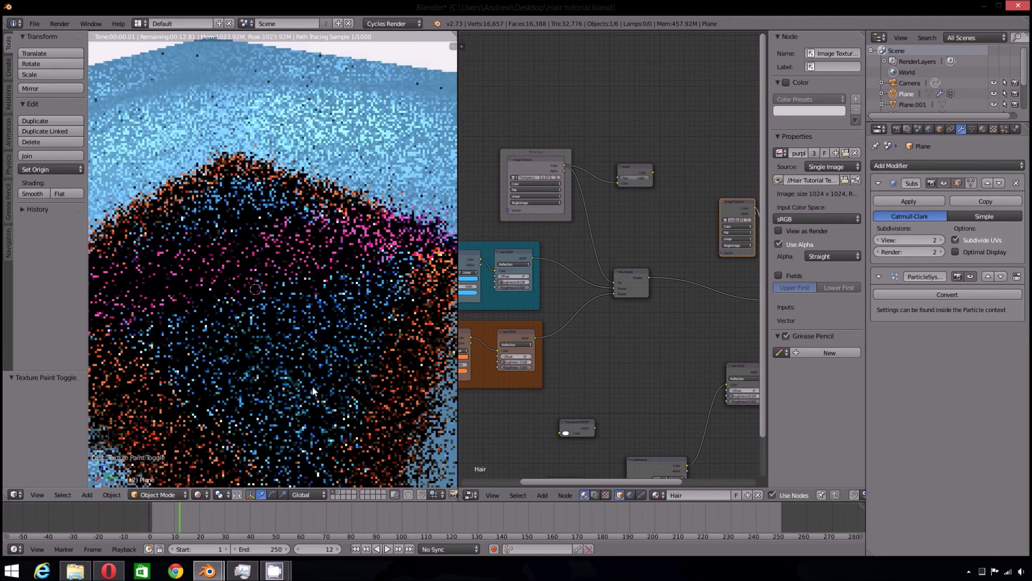
scroll(226, 300, up, 3)
key(z)
key(z)
key(z)
scroll(231, 309, down, 3)
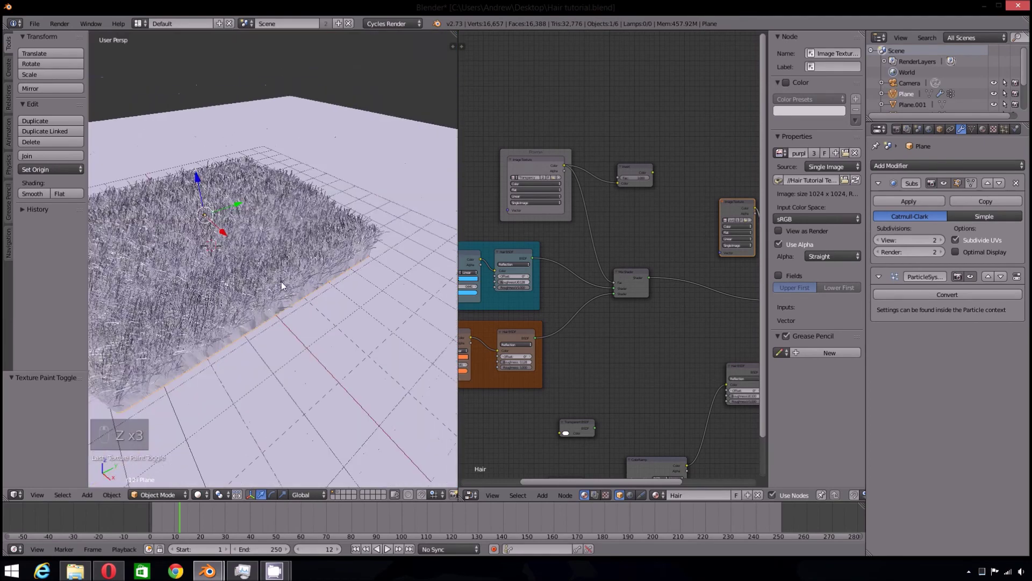
scroll(285, 323, up, 4)
scroll(312, 330, down, 2)
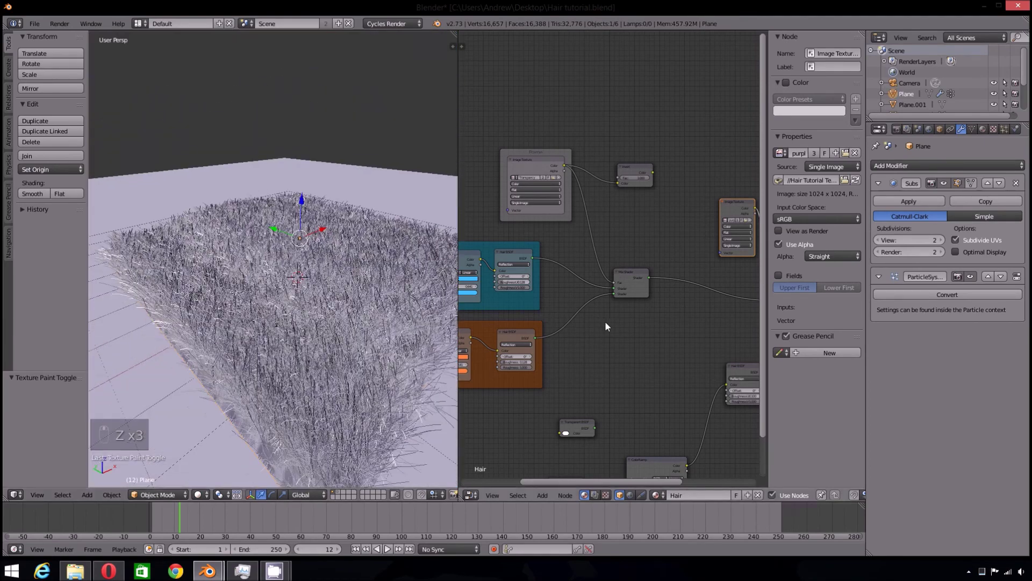
Examine the Hair material's node setup and the plane's fur from several angles
scroll(605, 321, down, 3)
scroll(517, 323, up, 4)
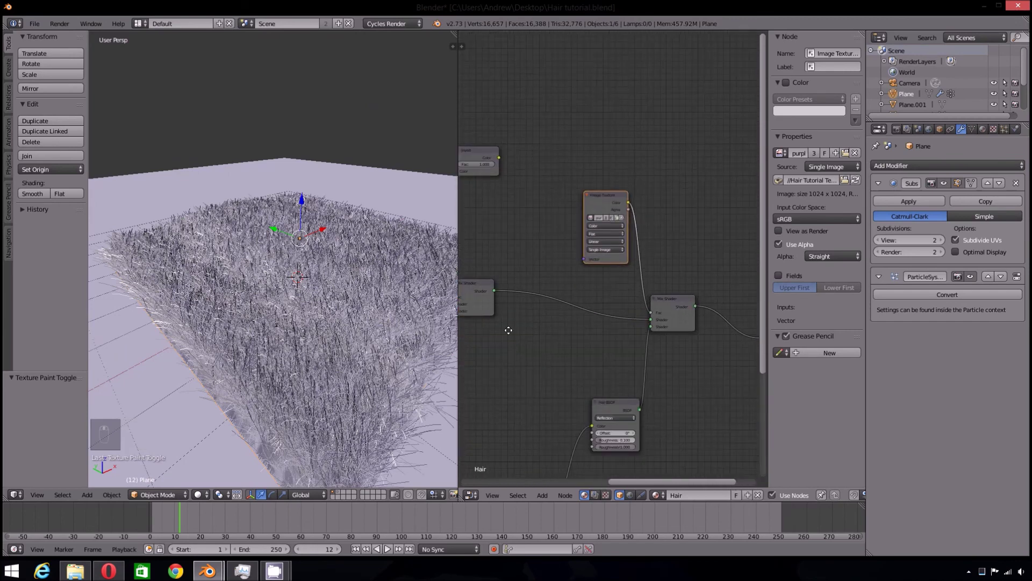
scroll(510, 329, up, 3)
scroll(596, 316, down, 3)
scroll(249, 321, down, 3)
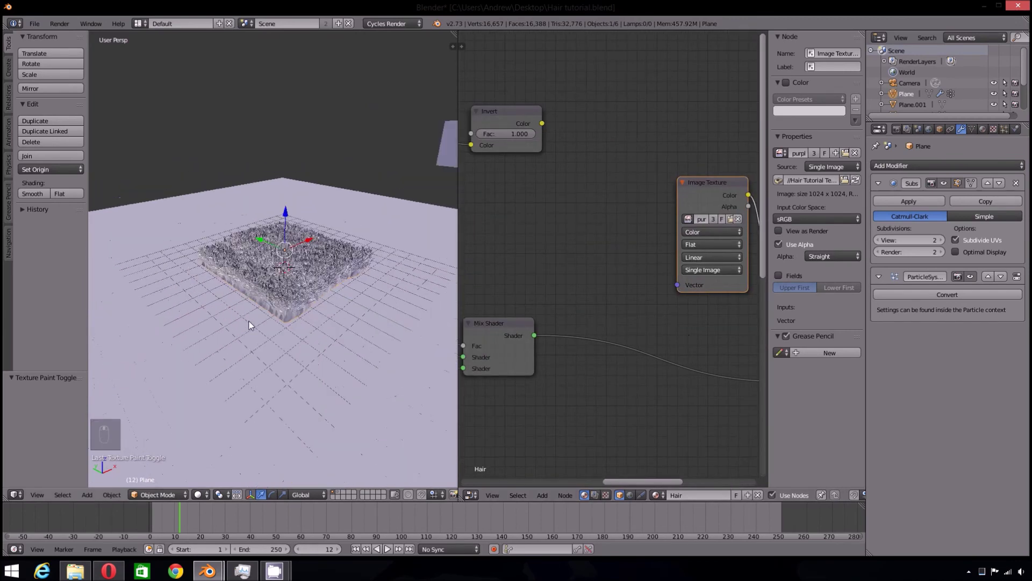
middle_drag(249, 321, 279, 301)
scroll(540, 373, up, 3)
scroll(541, 373, up, 2)
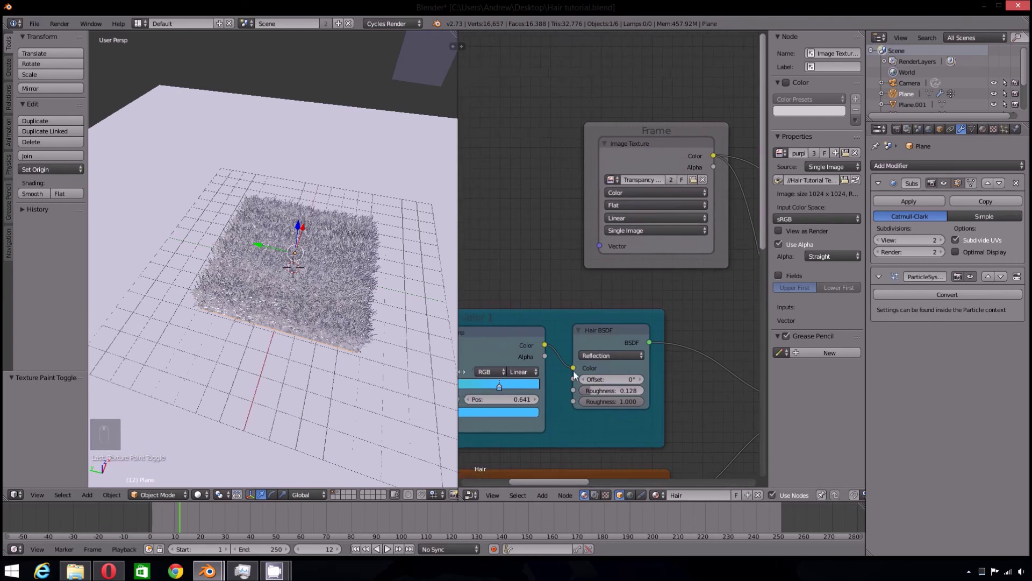
middle_drag(205, 318, 283, 302)
scroll(284, 301, up, 2)
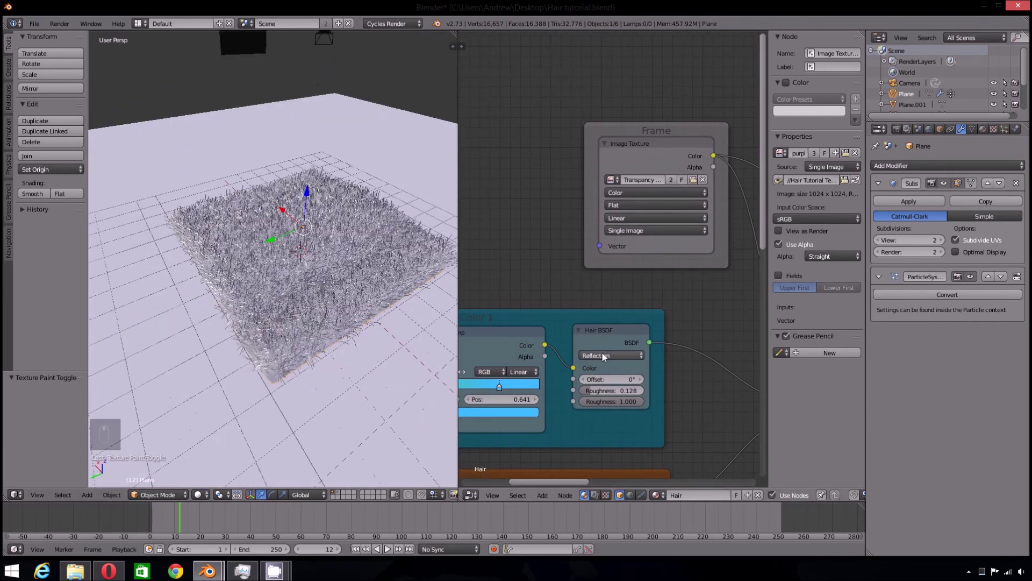
Insert an Add Shader node between the pink Hair BSDF and the last Mix Shader, and move the Hair BSDF clear of it
middle_drag(602, 352, 568, 251)
scroll(663, 327, down, 1)
middle_drag(662, 327, 735, 361)
scroll(735, 360, down, 3)
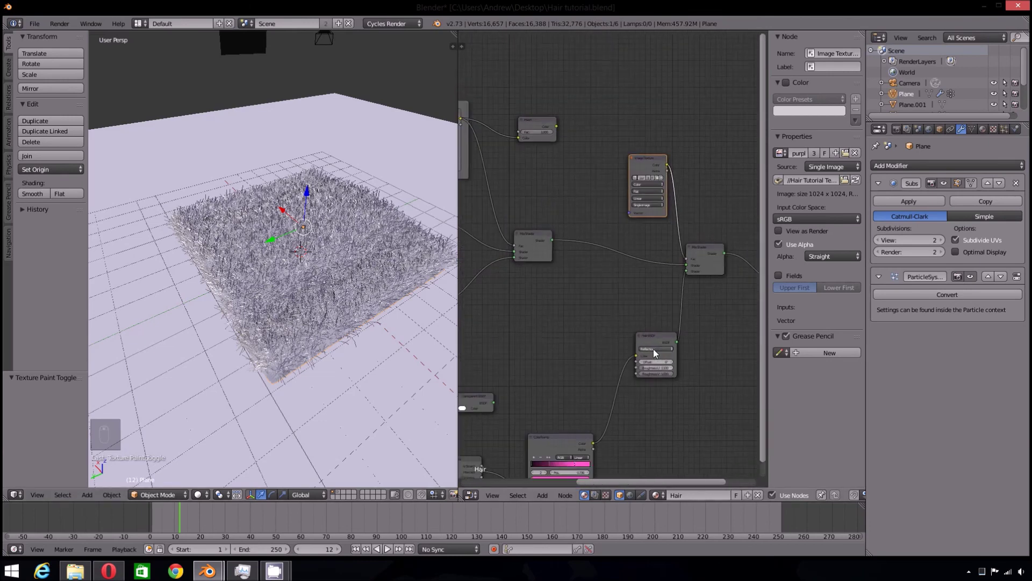
middle_drag(576, 297, 582, 236)
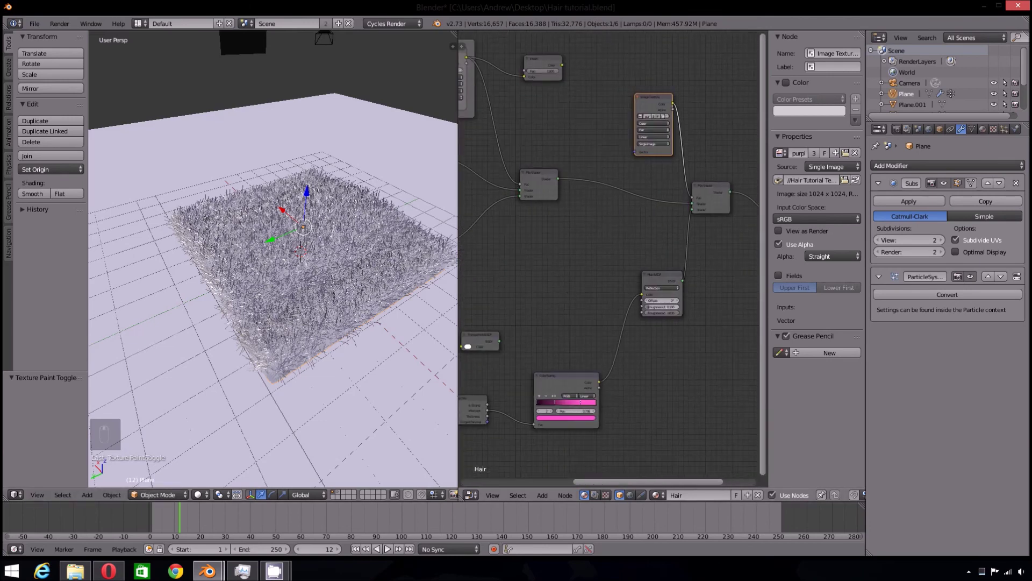
click(543, 494)
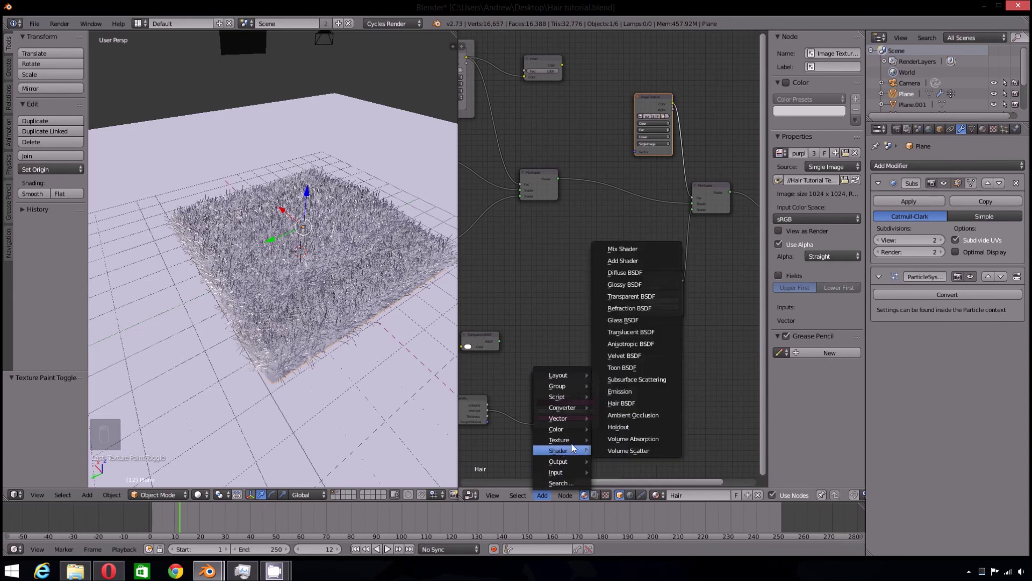
key(Escape)
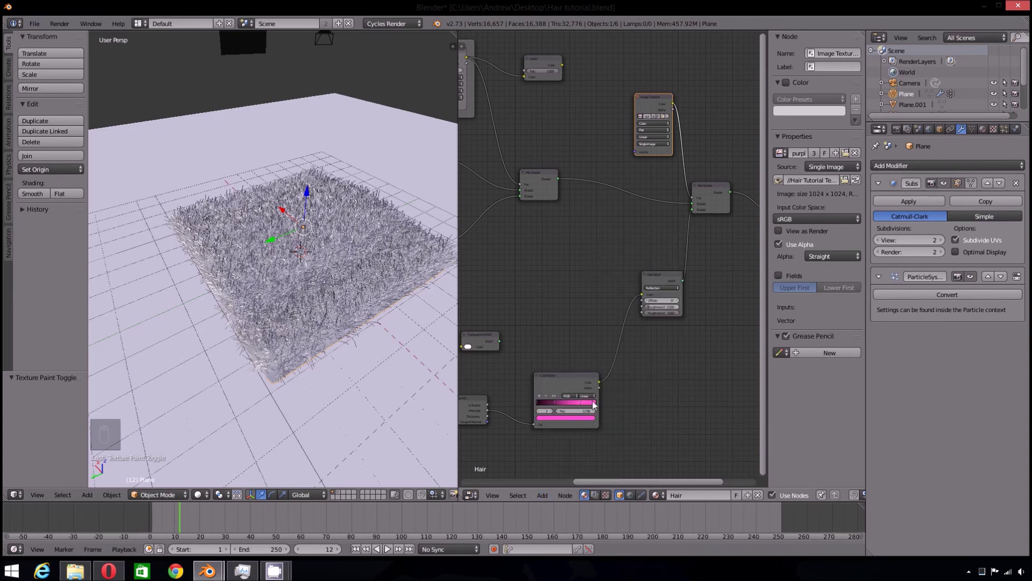
click(541, 496)
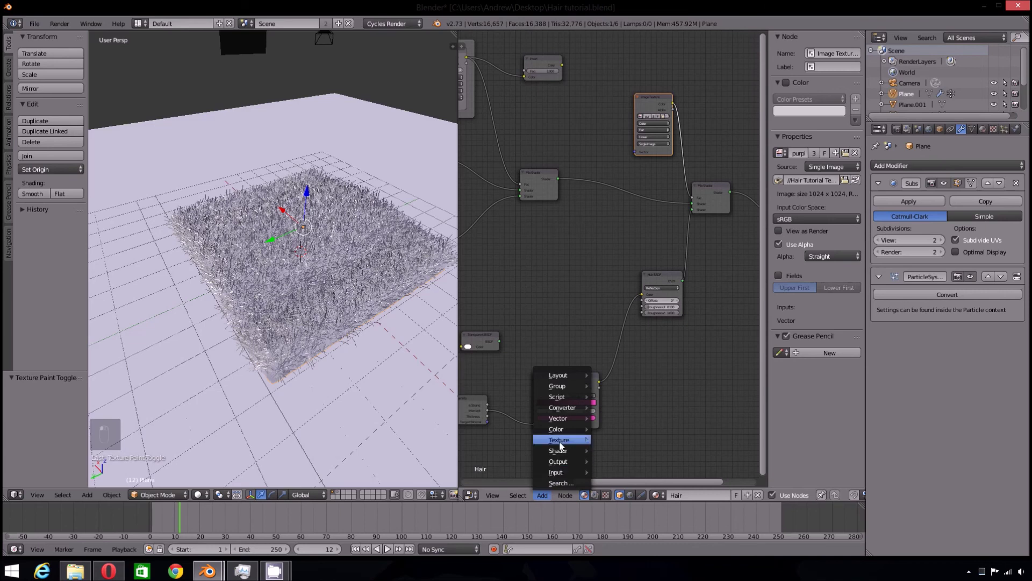
mouse_move(559, 450)
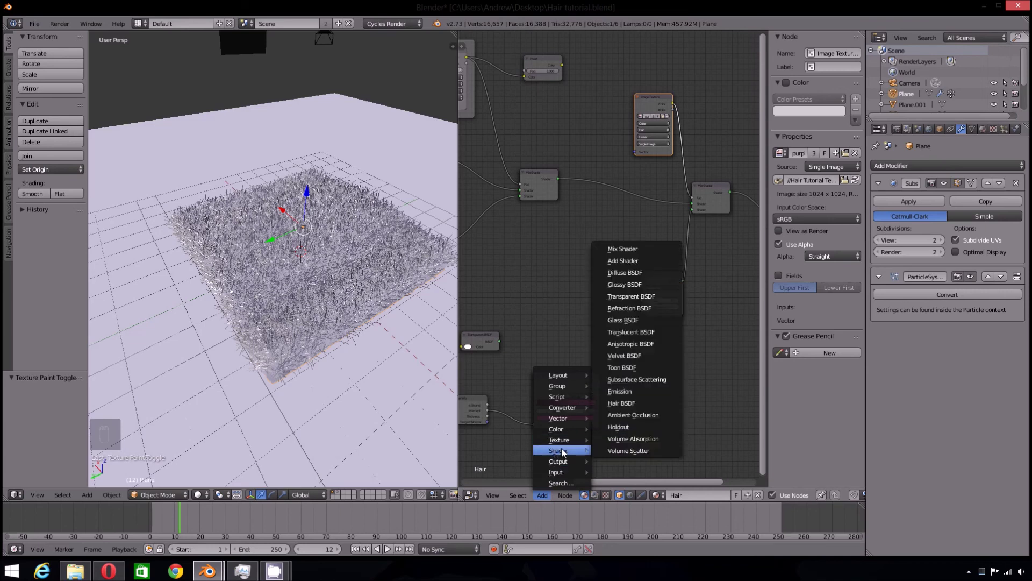
click(624, 262)
click(669, 235)
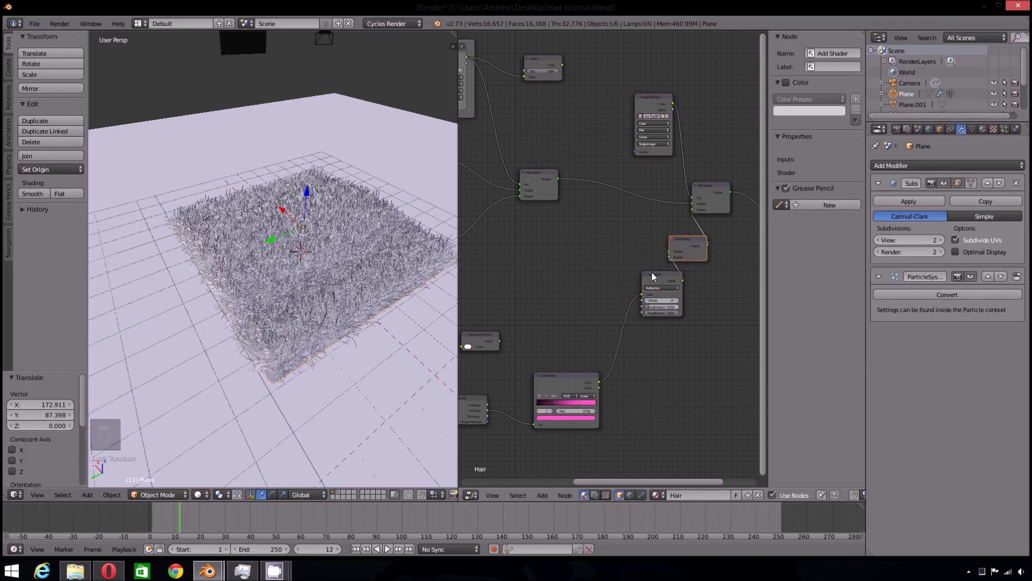
click(652, 272)
key(g)
click(613, 288)
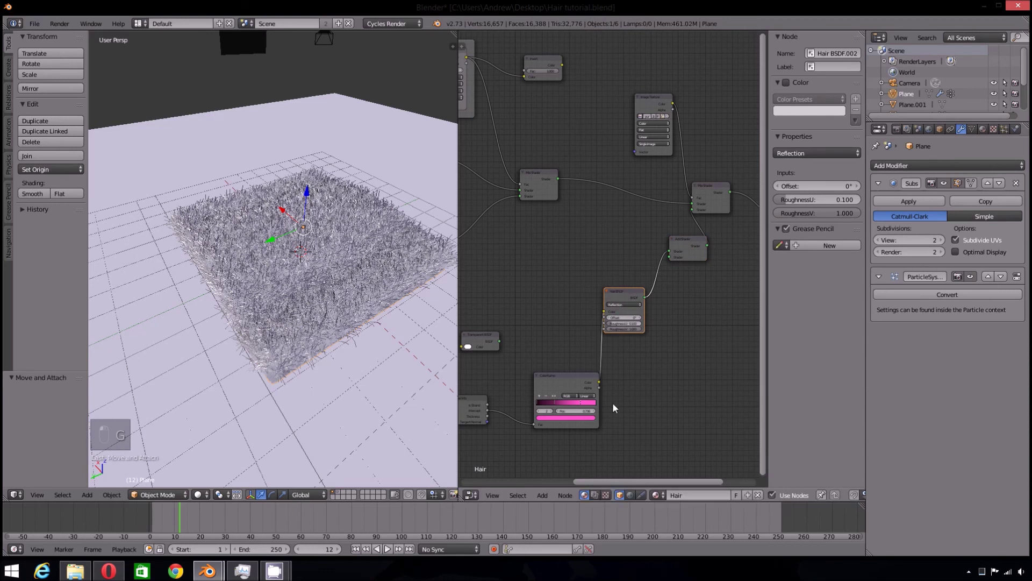
Add an Emission shader, feed it into the Add Shader's second input and link the pink ColorRamp's Color to its Color
click(543, 495)
mouse_move(558, 452)
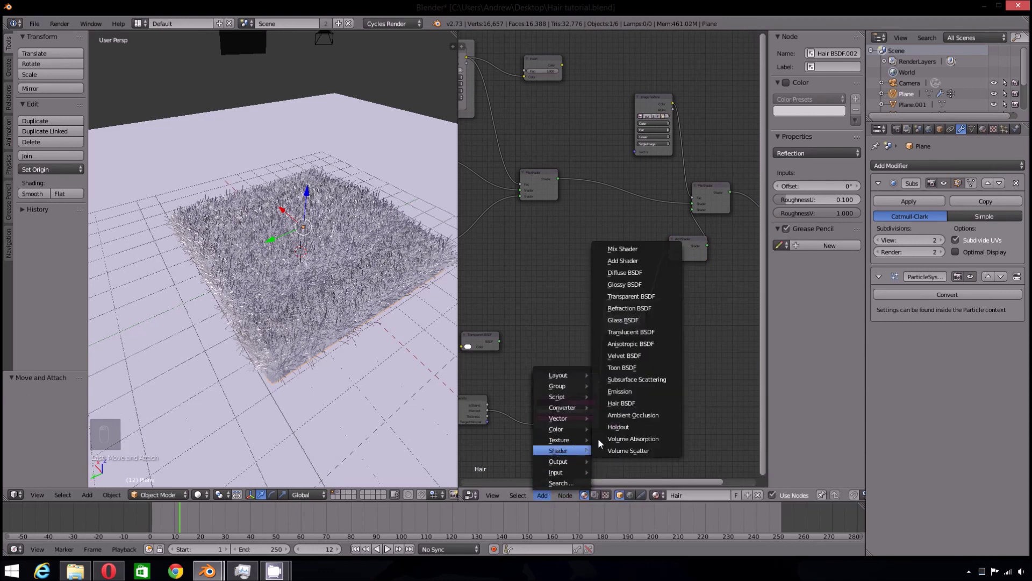
click(613, 393)
click(632, 343)
drag(670, 353, 670, 257)
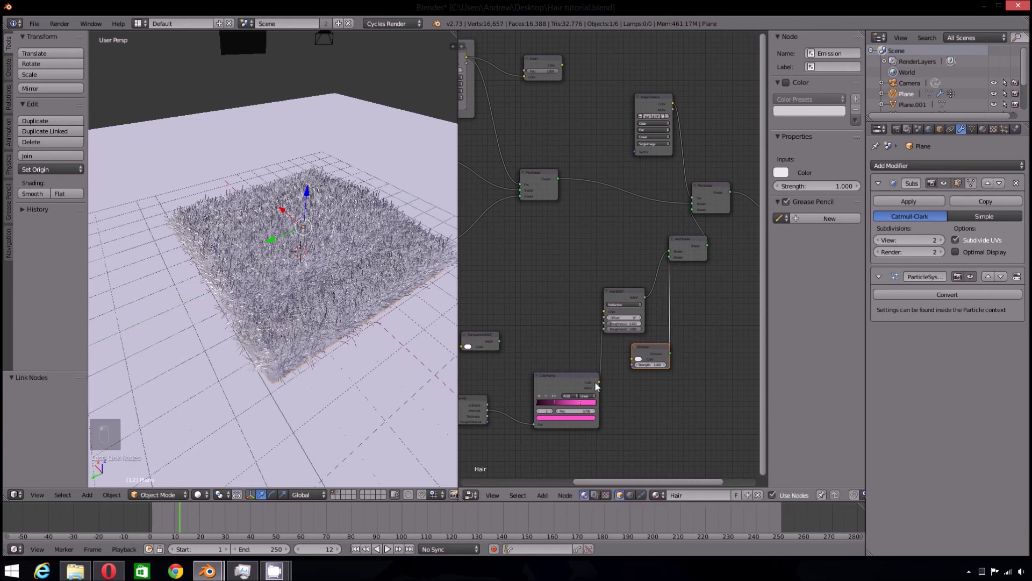
drag(597, 381, 633, 359)
Set the Emission strength to 2 and show the rendered preview of the hair
scroll(640, 396, up, 2)
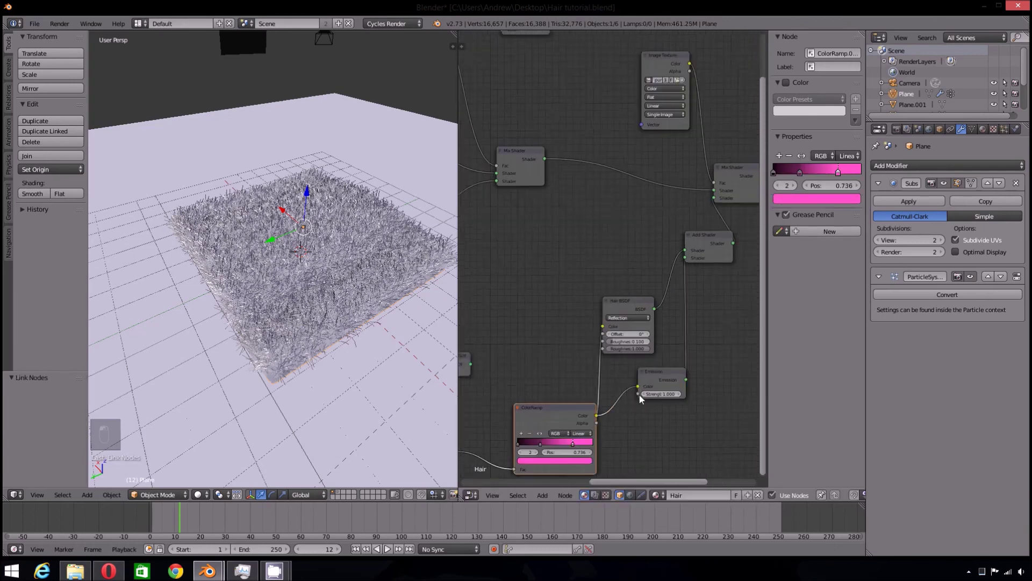
click(663, 405)
text(2)
key(Return)
key(shift+z)
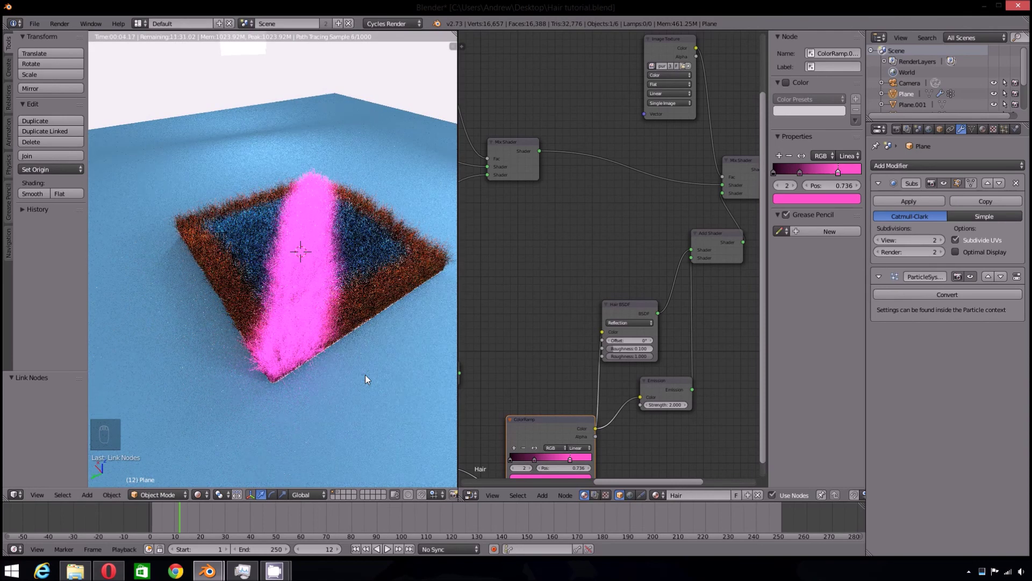
Examine the glowing pink hair stripe from several angles, then leave the rendered preview and view the hair from the side
mouse_move(276, 305)
middle_down()
mouse_move(303, 279)
mouse_move(328, 313)
mouse_move(263, 311)
mouse_move(240, 283)
mouse_move(208, 306)
mouse_move(270, 315)
middle_up()
scroll(319, 319, up, 2)
scroll(221, 325, down, 5)
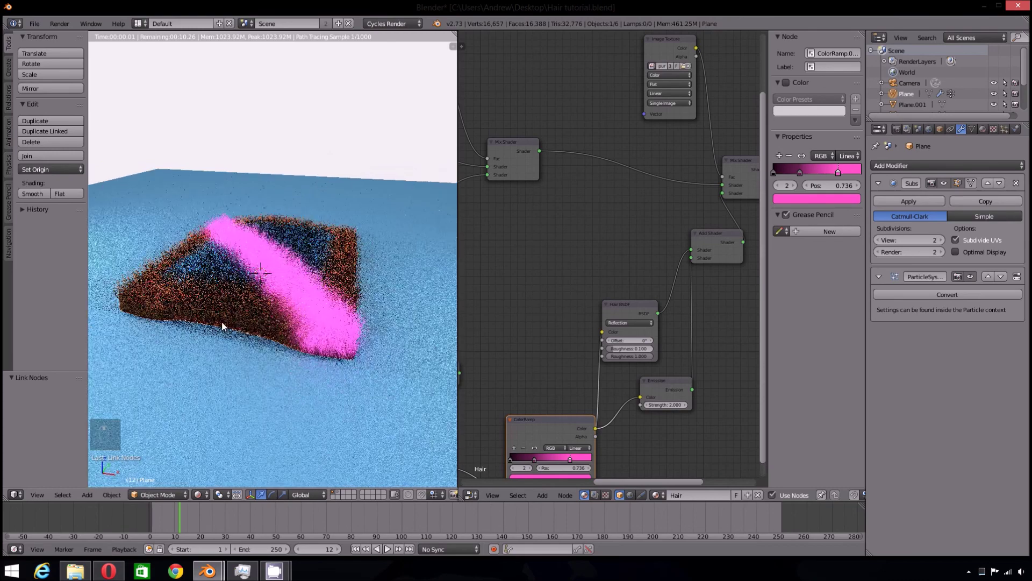
middle_drag(347, 314, 302, 383)
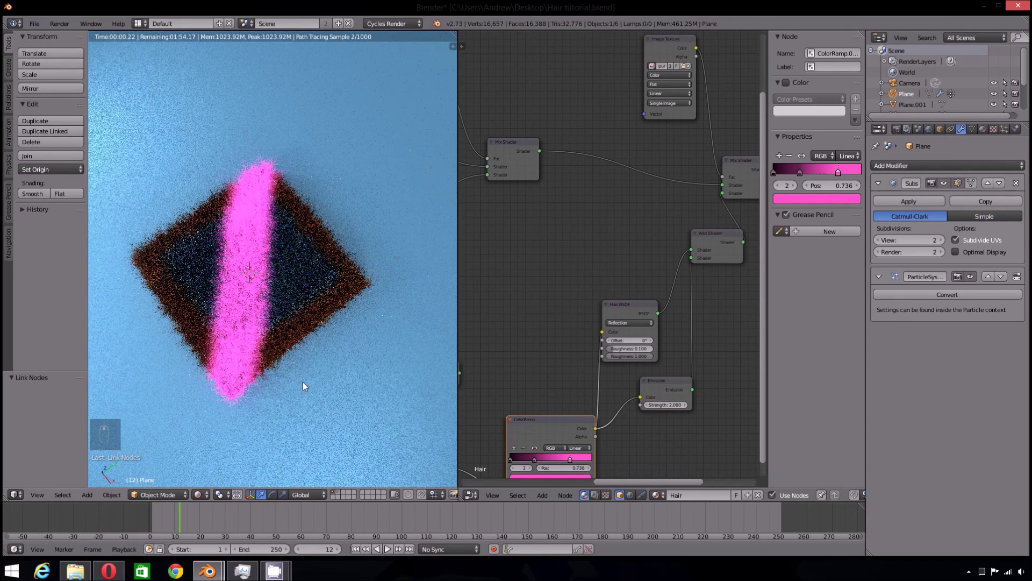
key(z)
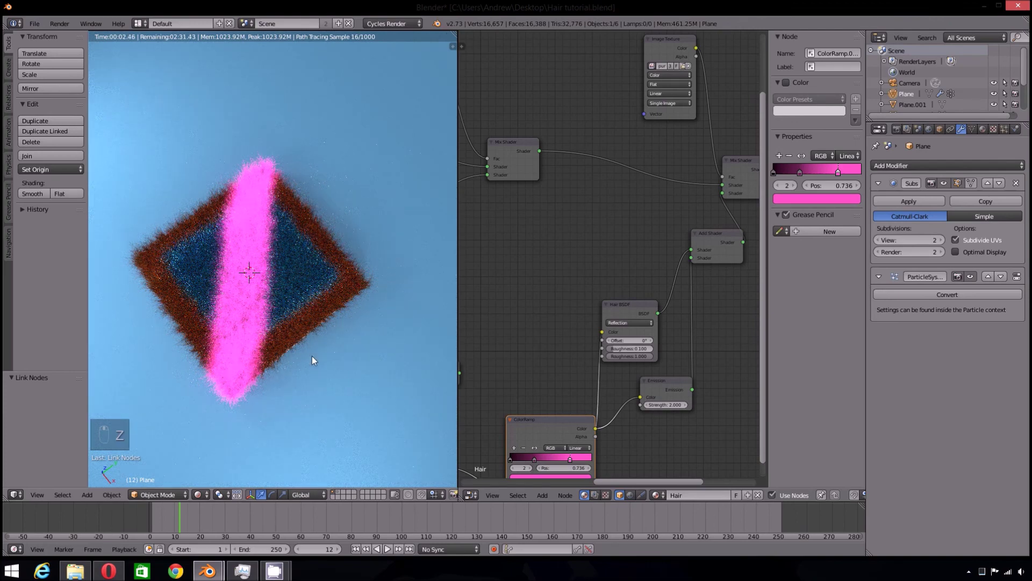
key(z)
middle_drag(313, 359, 271, 292)
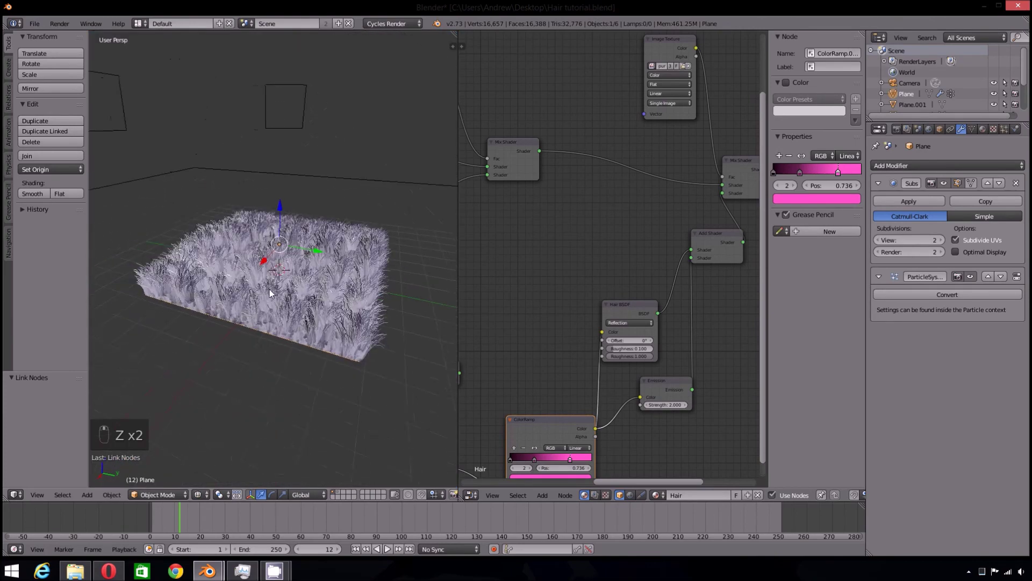
middle_drag(288, 361, 366, 378)
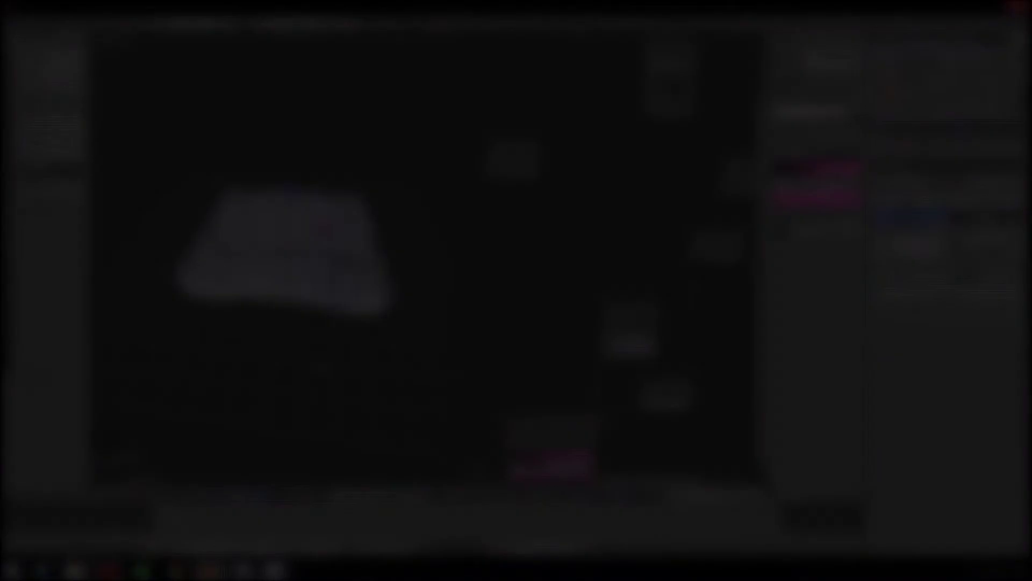